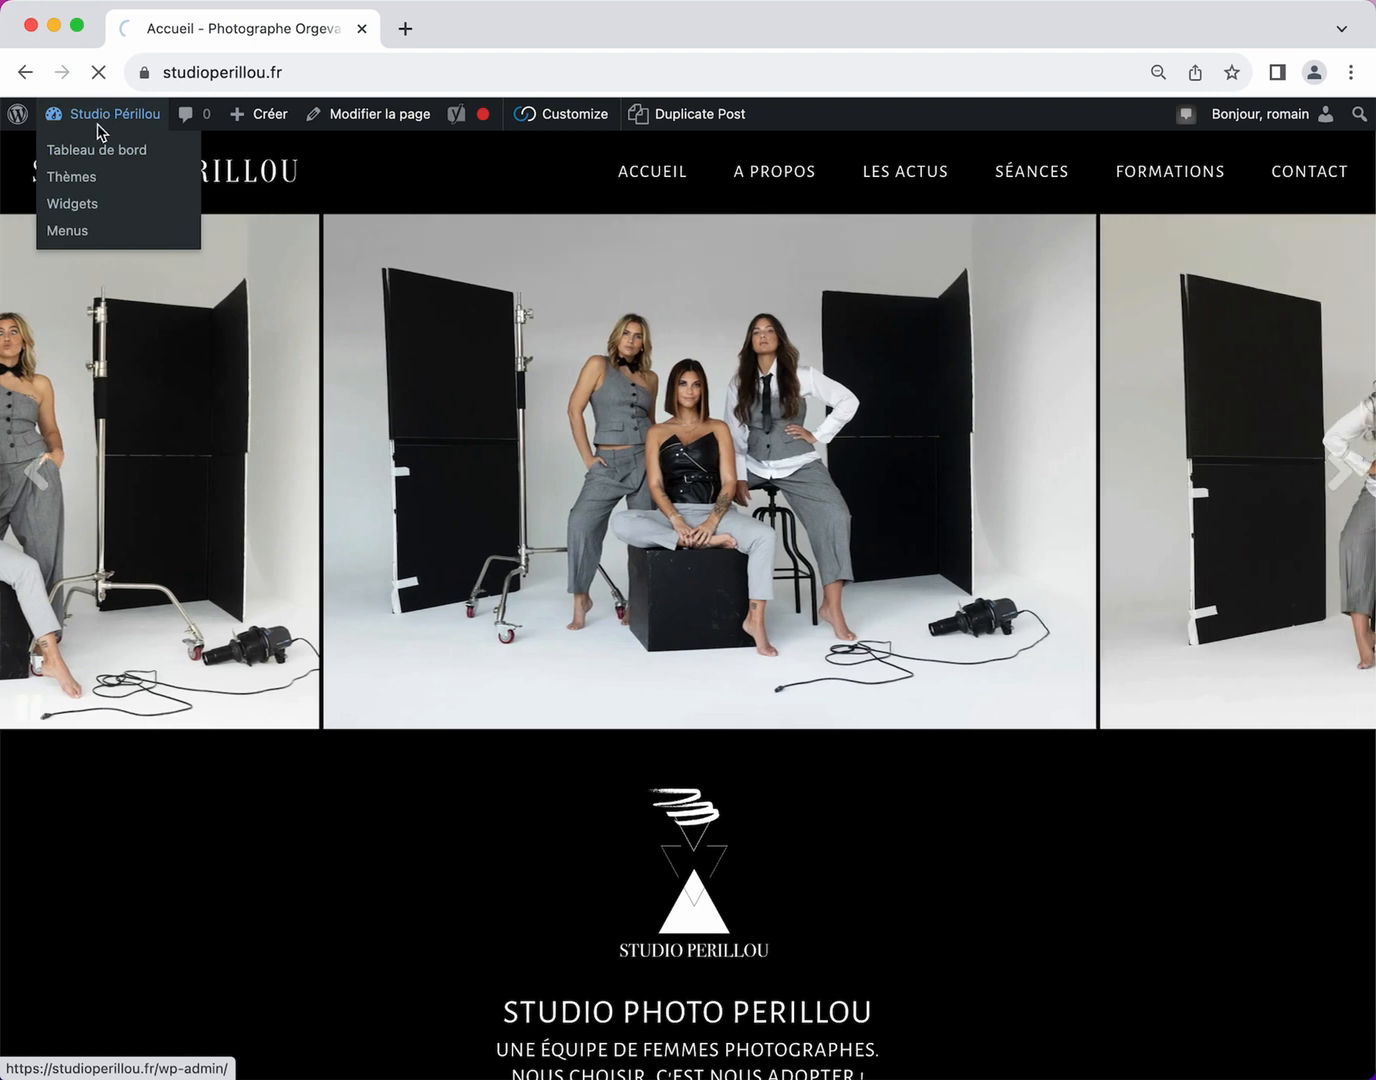
Open the WordPress dashboard's page list and start adding a new page
left_click(95, 150)
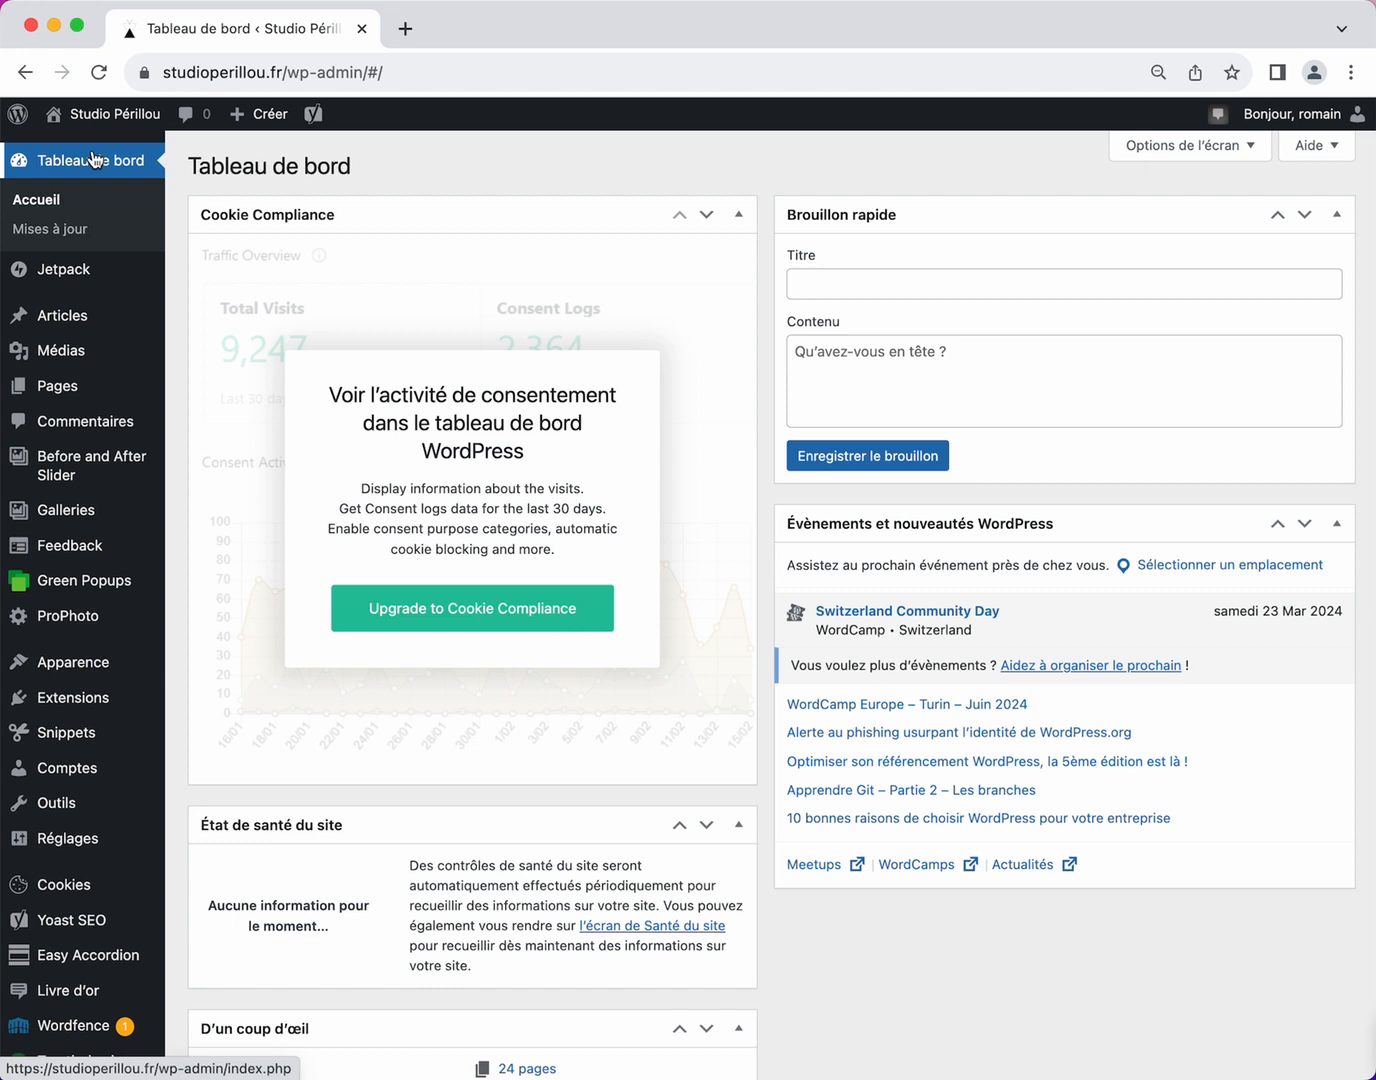
mouse_move(72, 388)
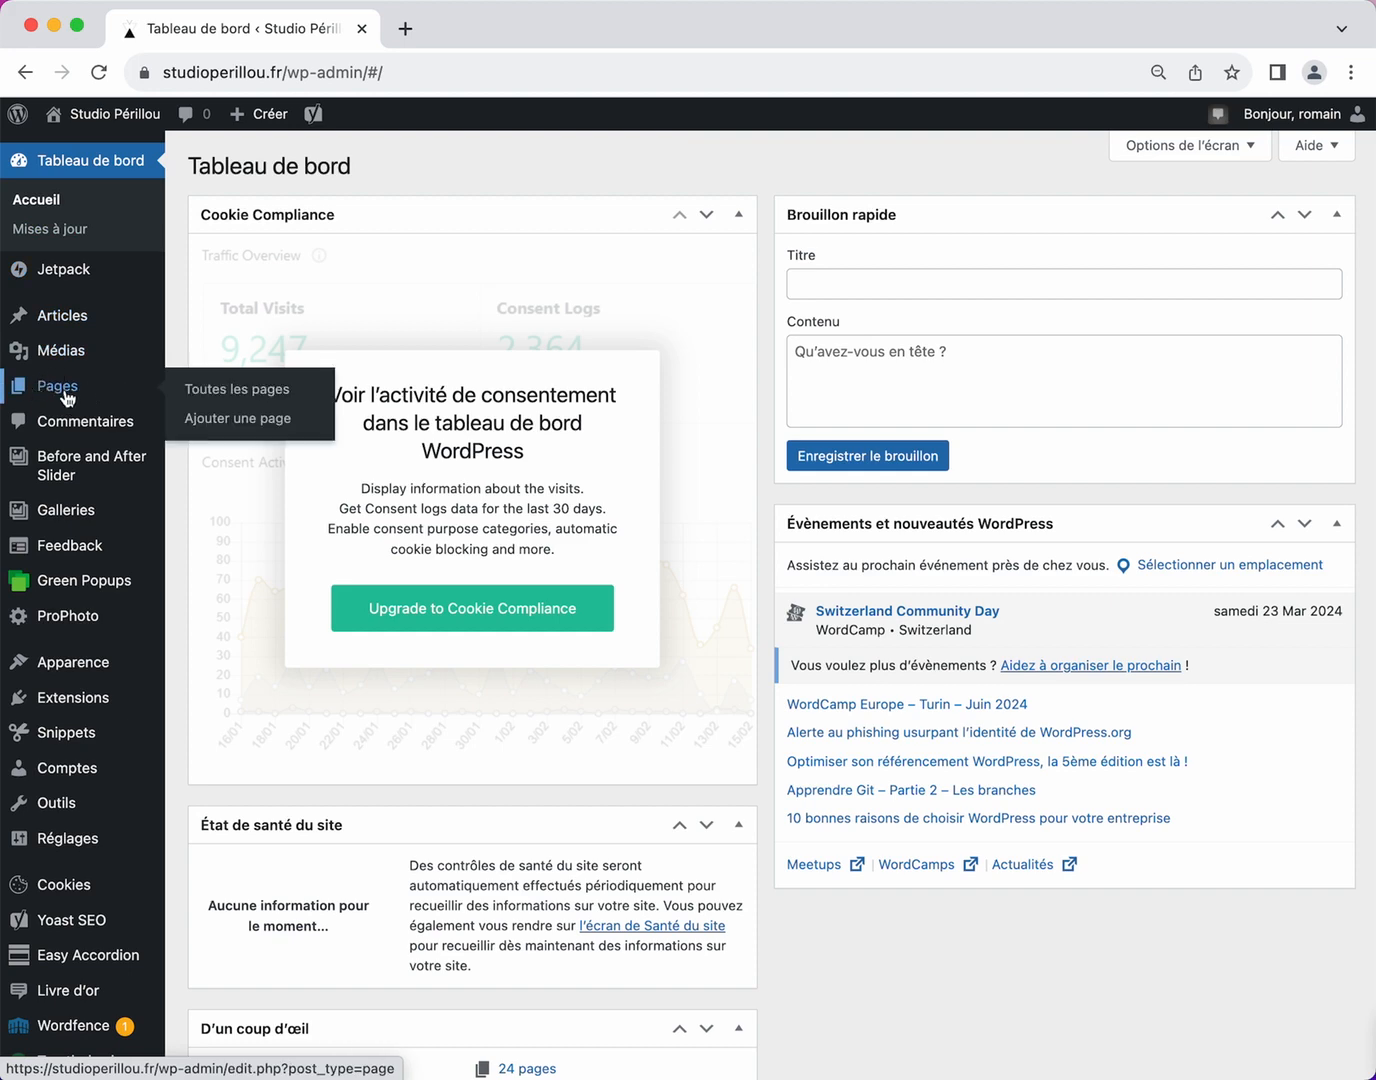
left_click(63, 389)
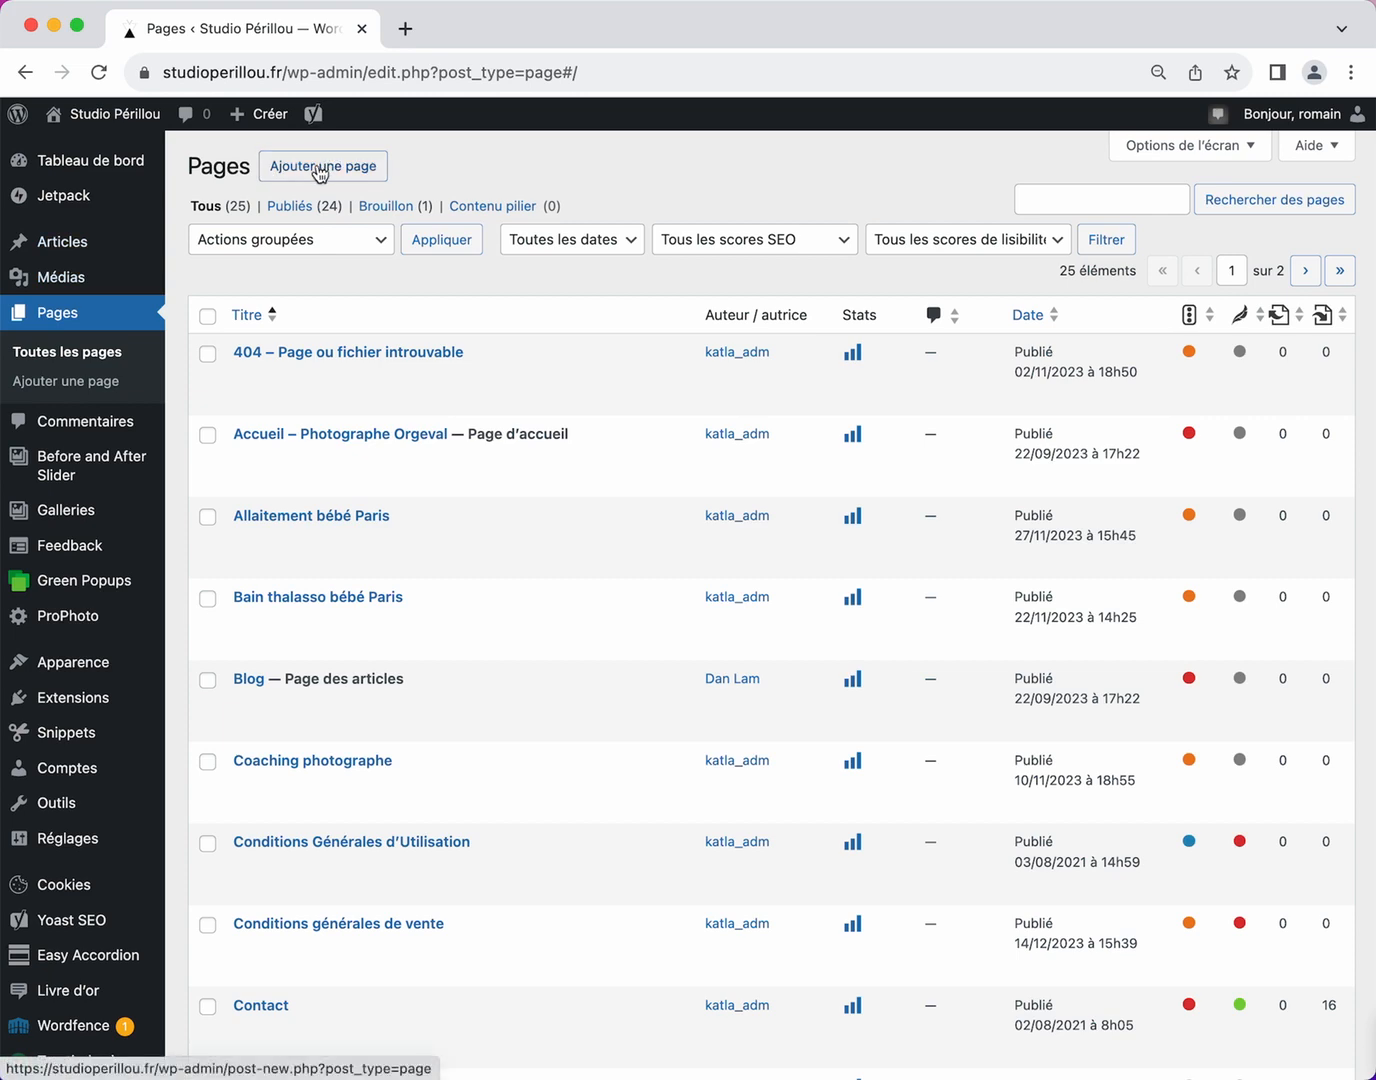
left_click(321, 167)
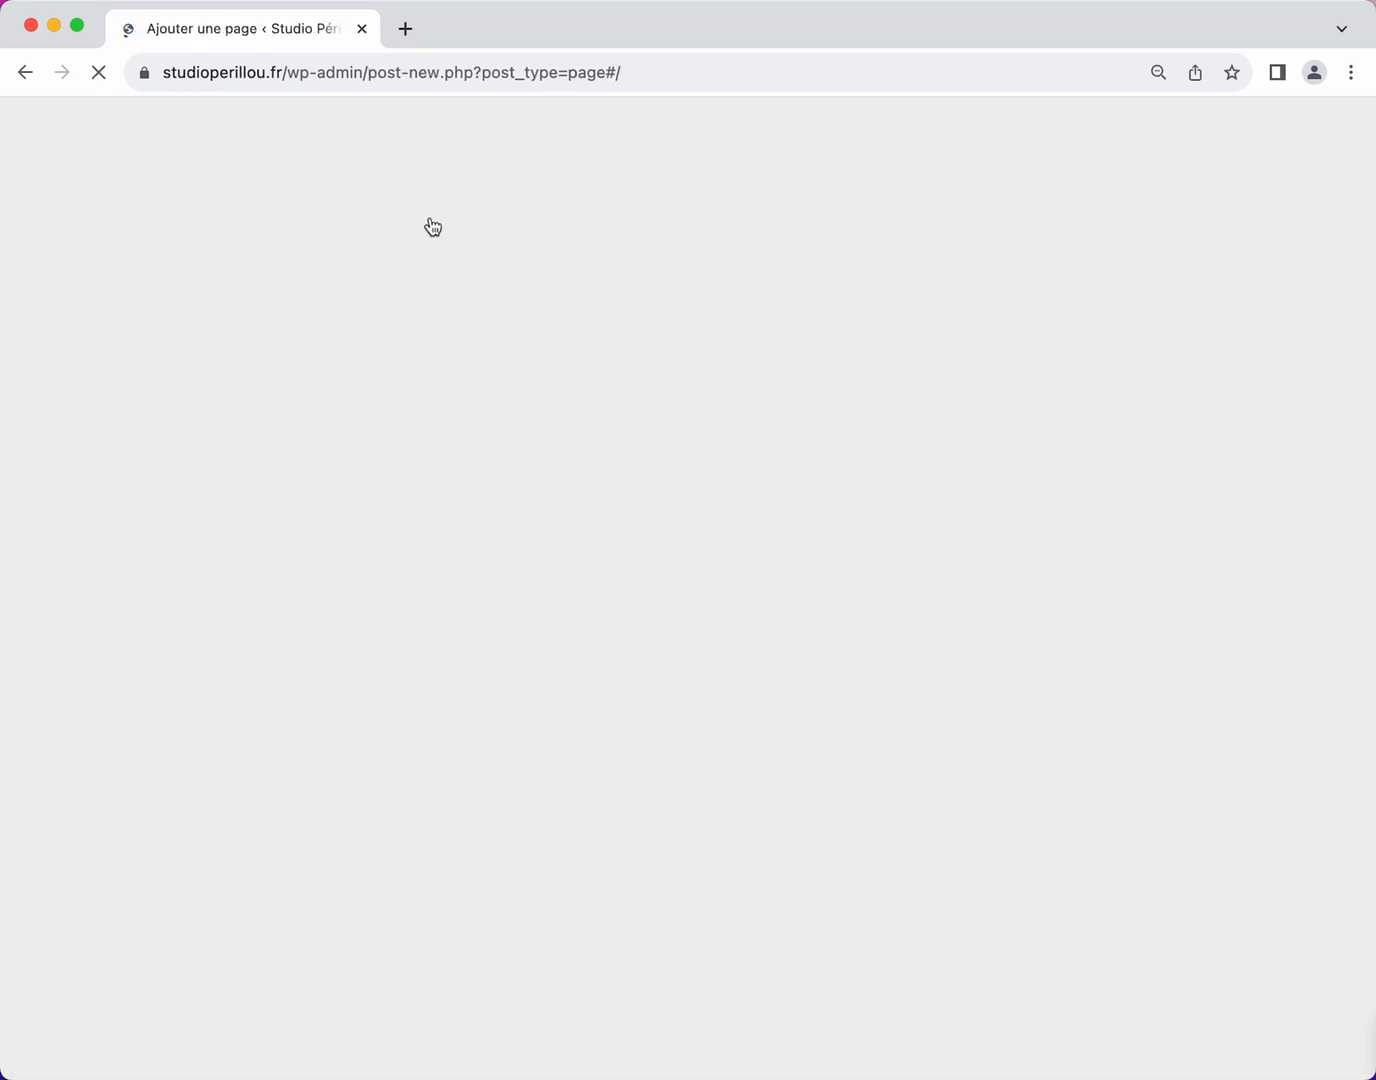
Title the new page "Page test" and publish it
type("Pa")
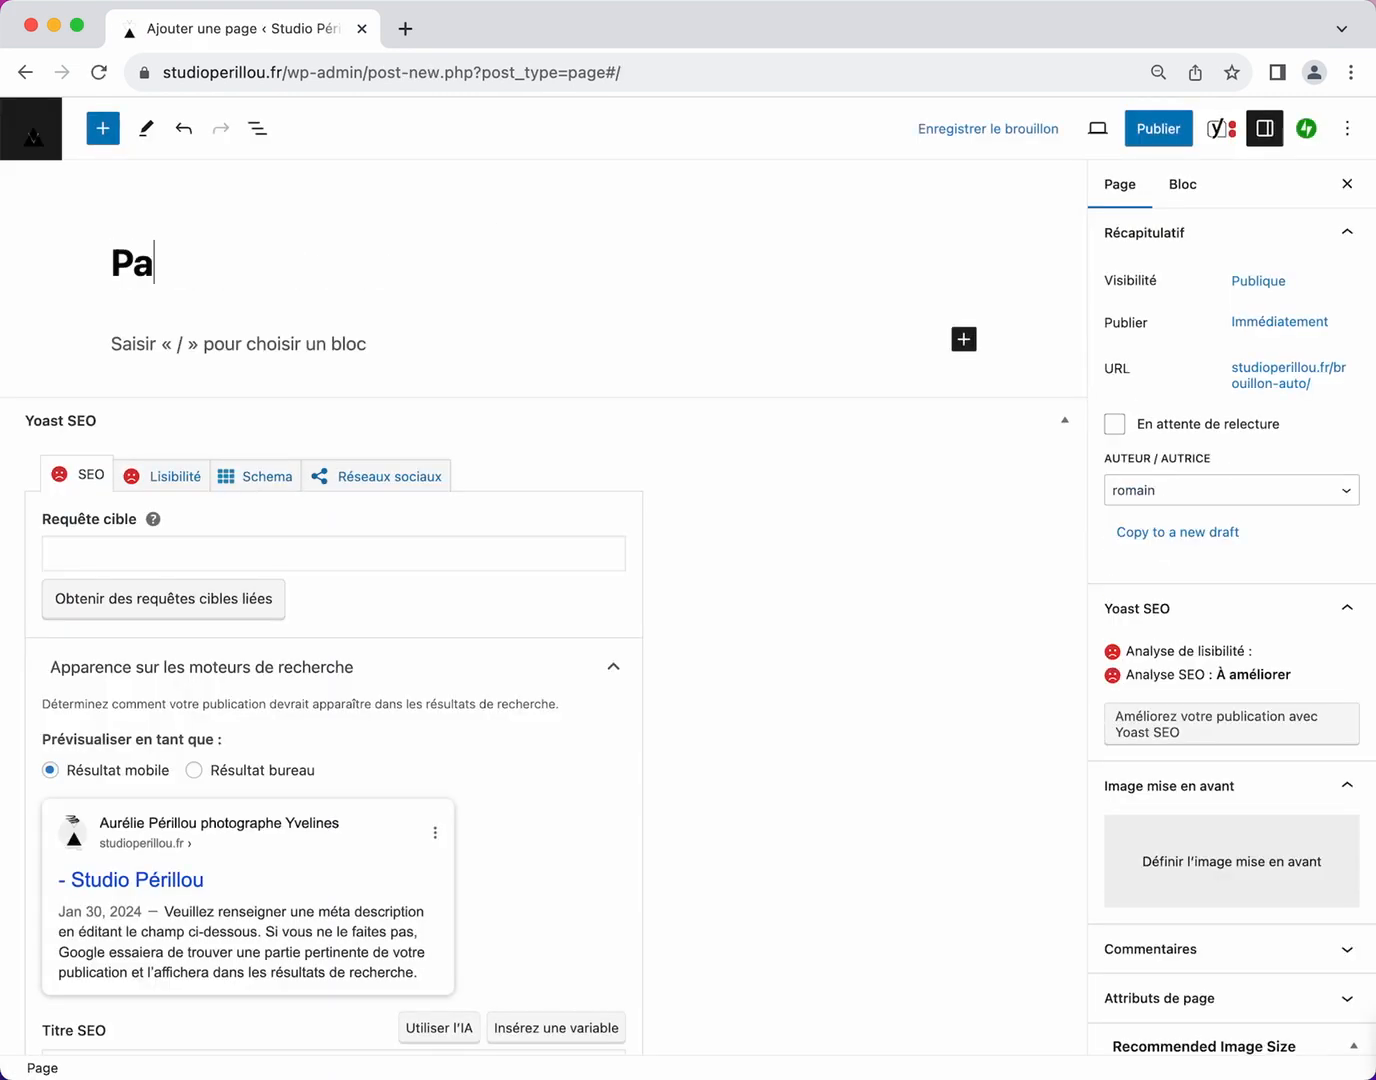
type("s")
key("BackSpace")
type("ge test")
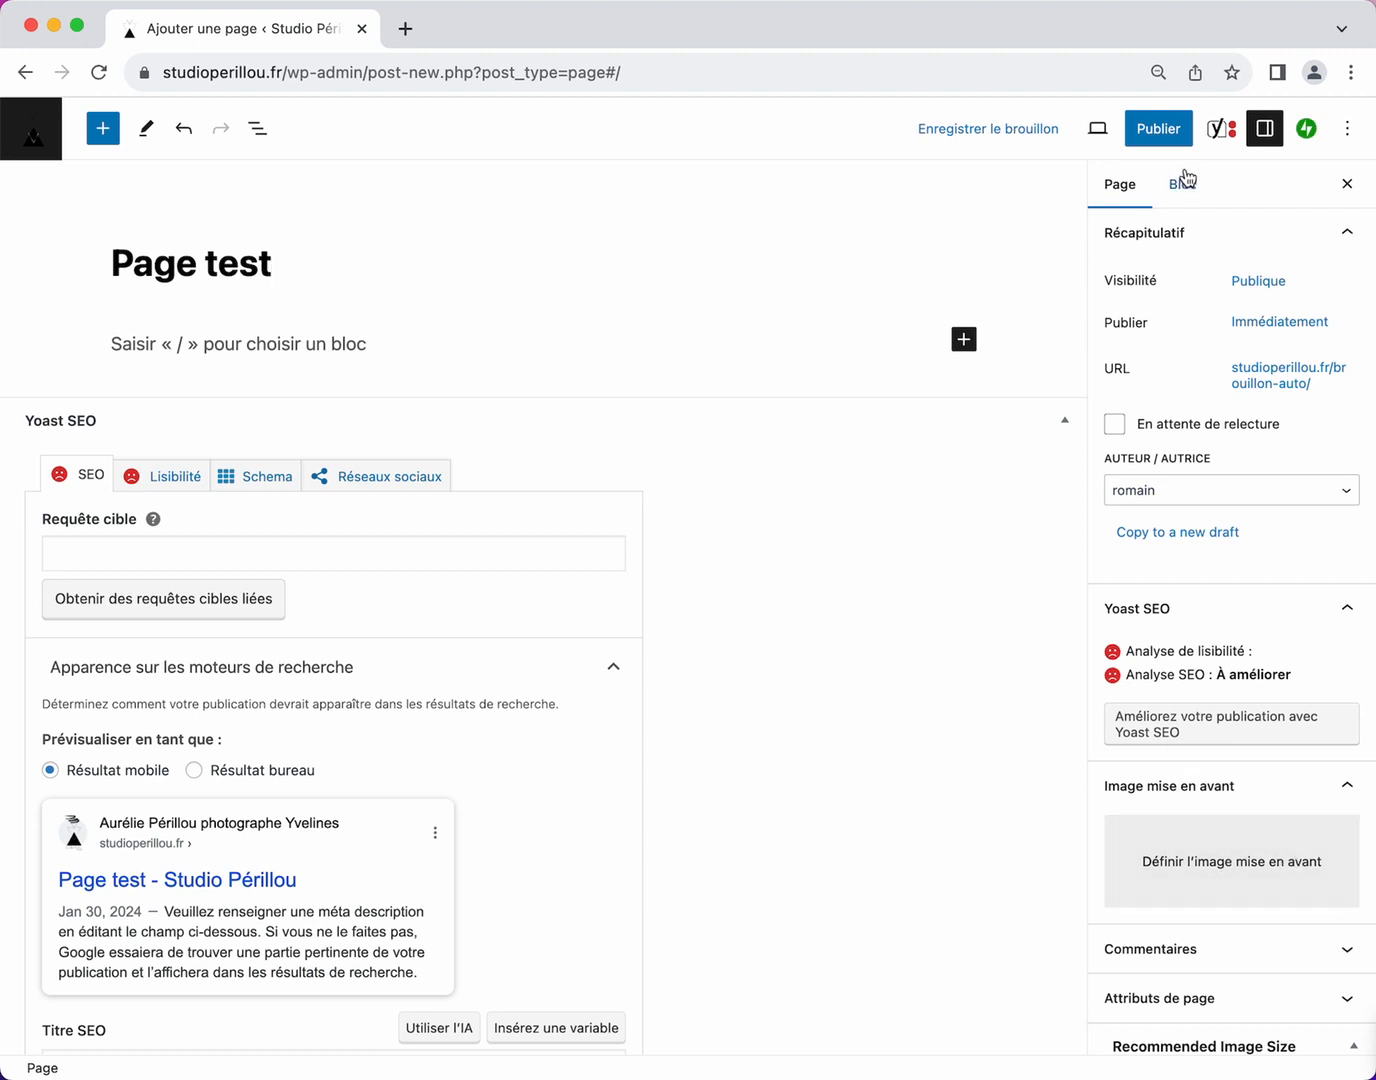
left_click(1155, 130)
left_click(1152, 130)
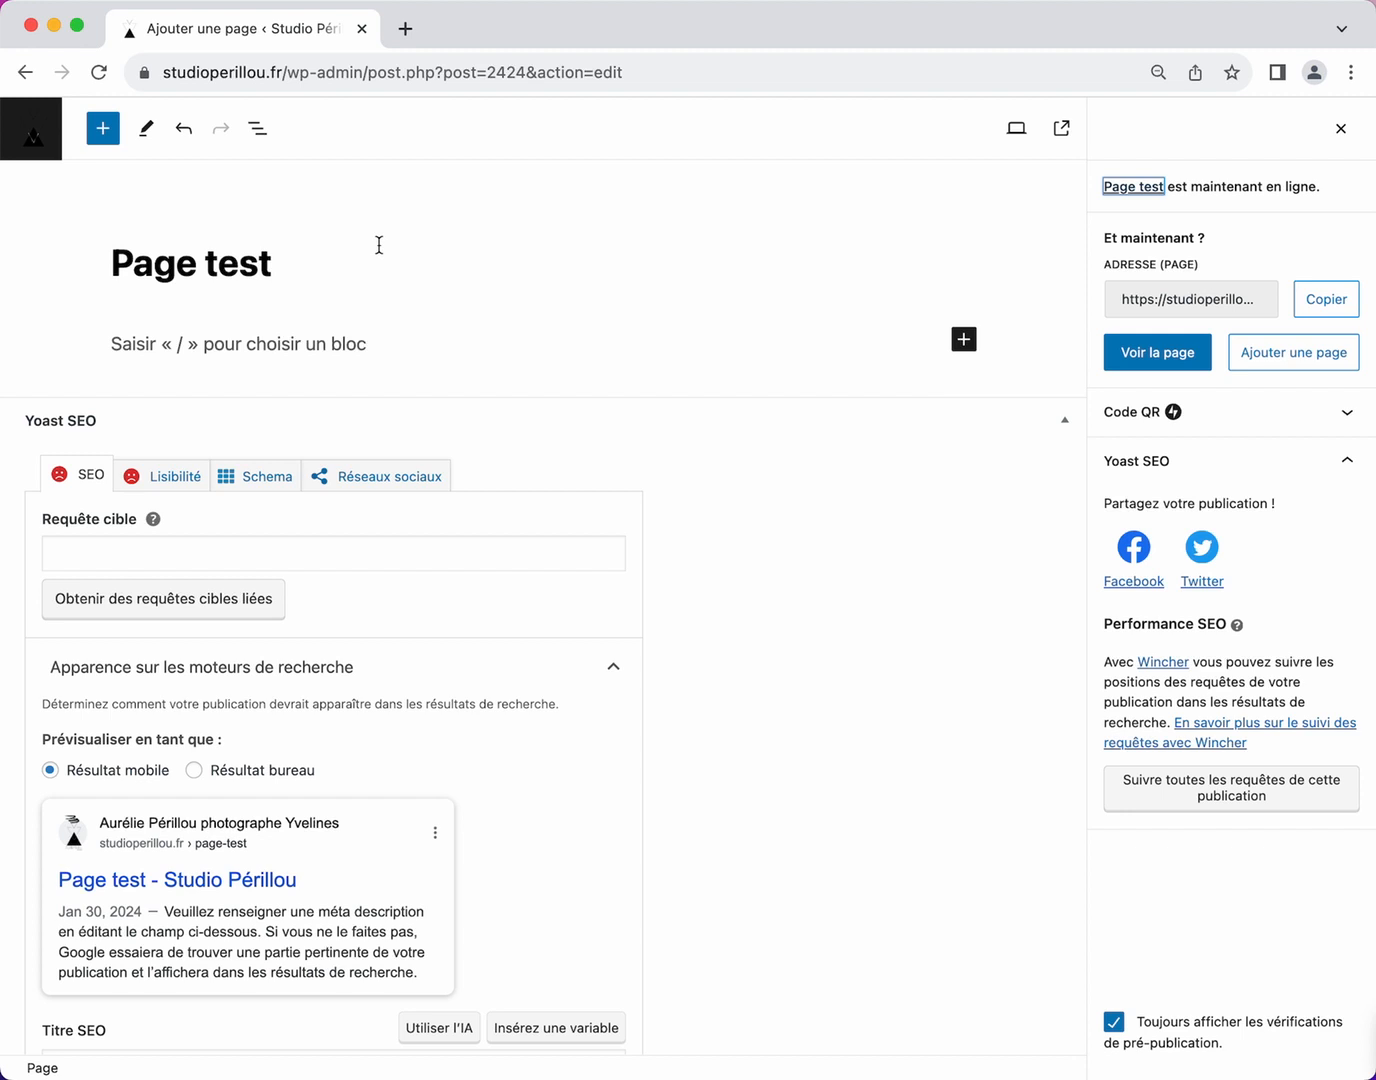
Leave the page editor and open the layouts overview in the ProPhoto customizer
left_click(33, 132)
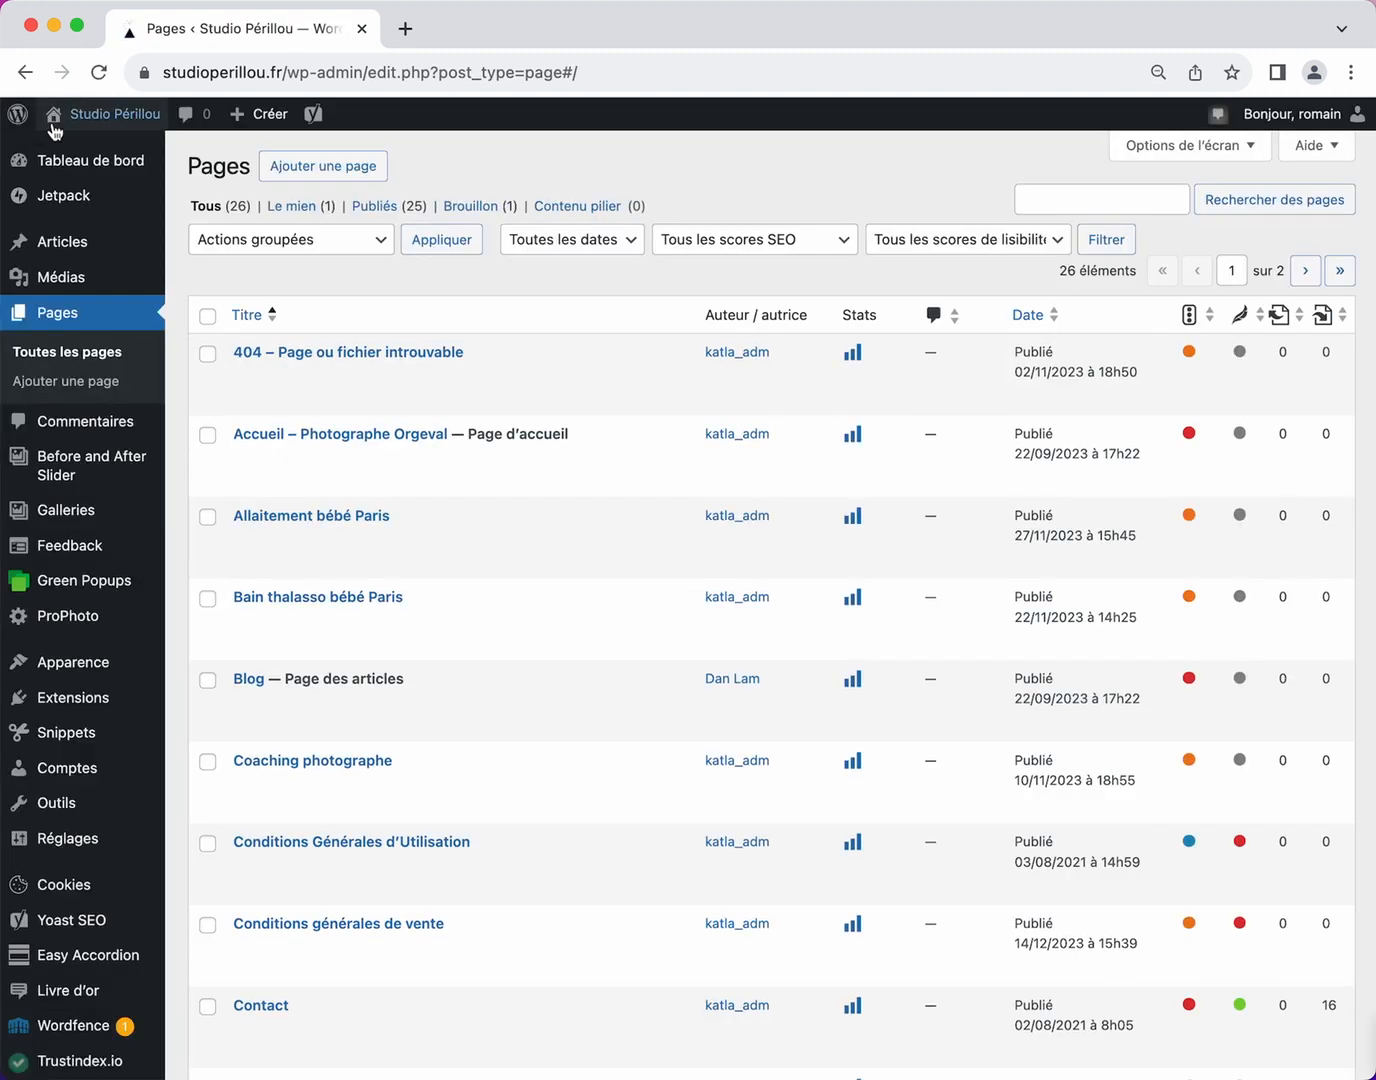
mouse_move(120, 170)
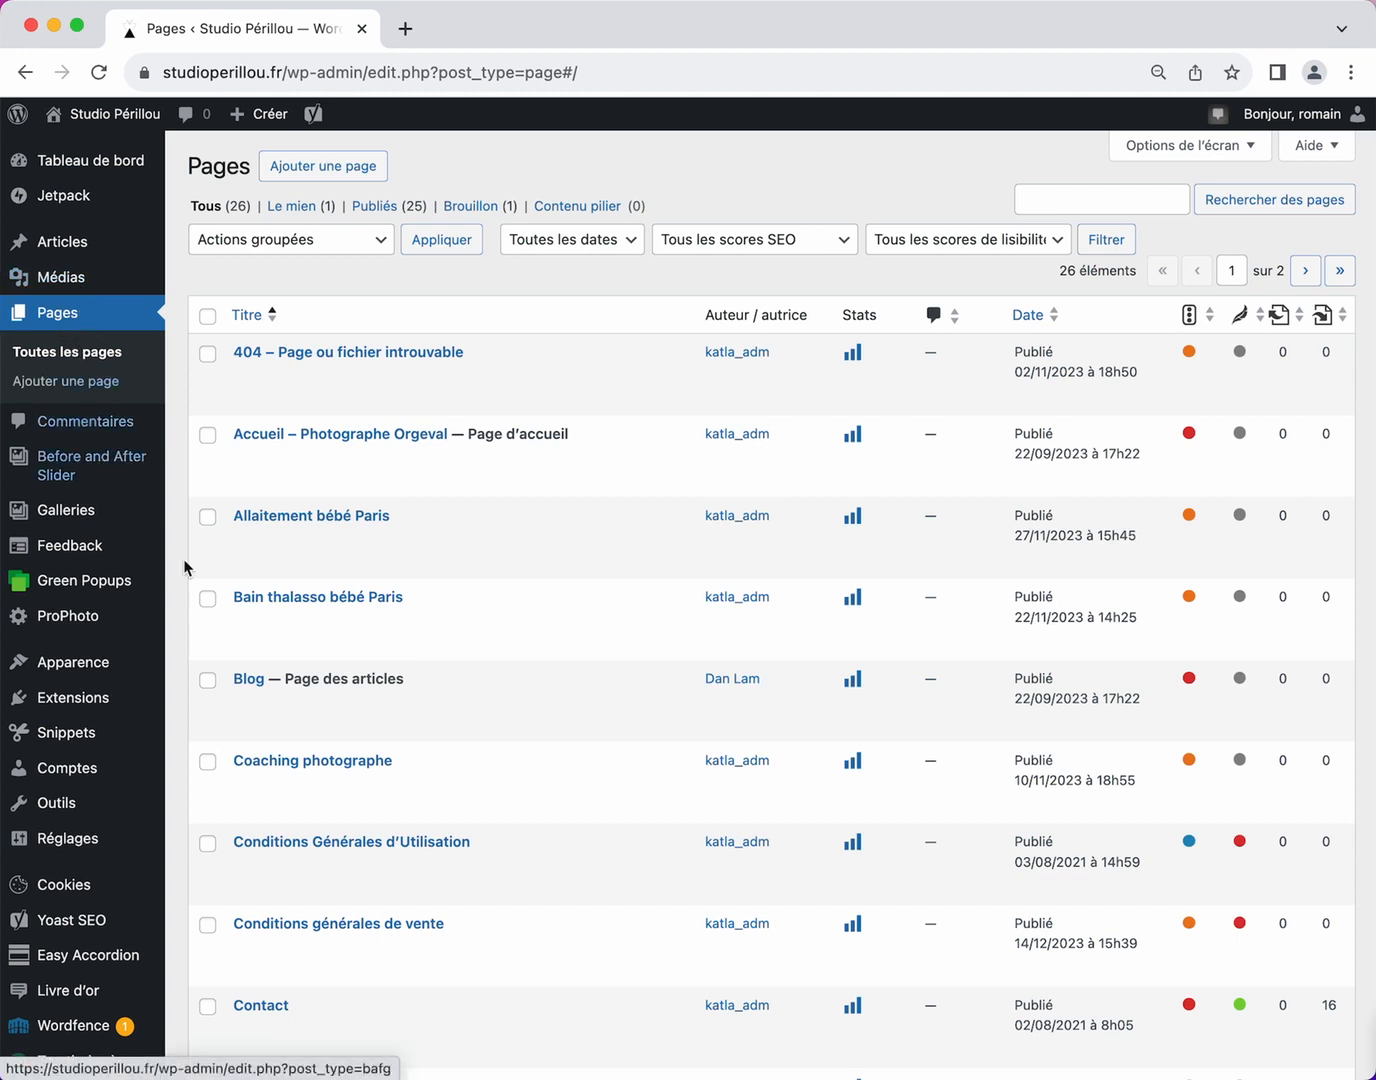
mouse_move(85, 611)
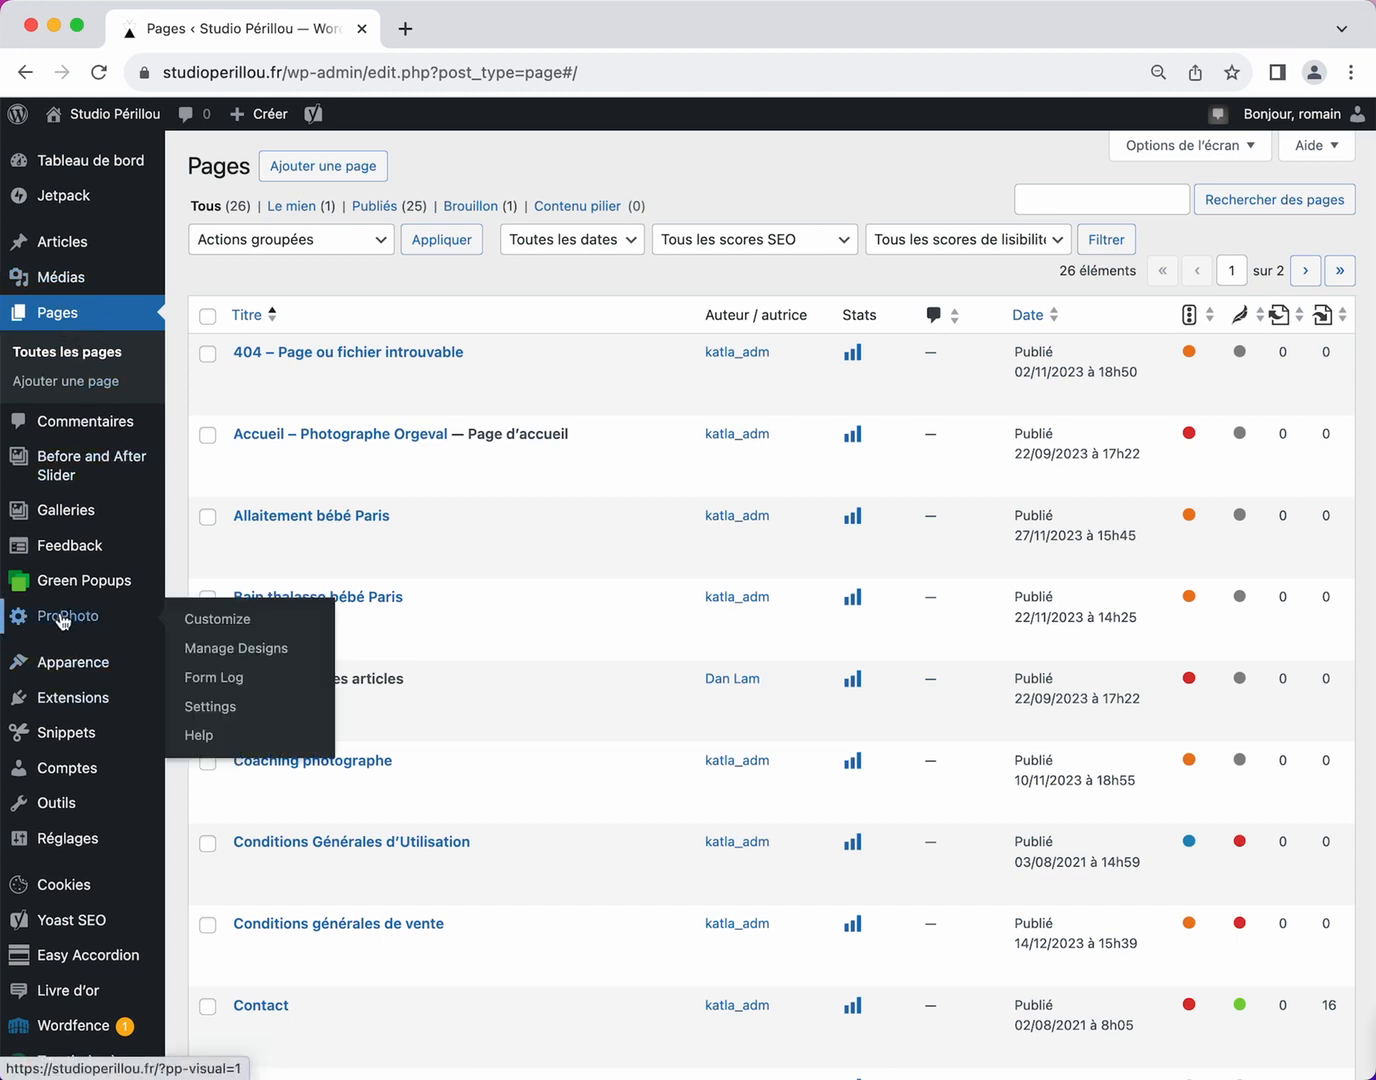
left_click(215, 621)
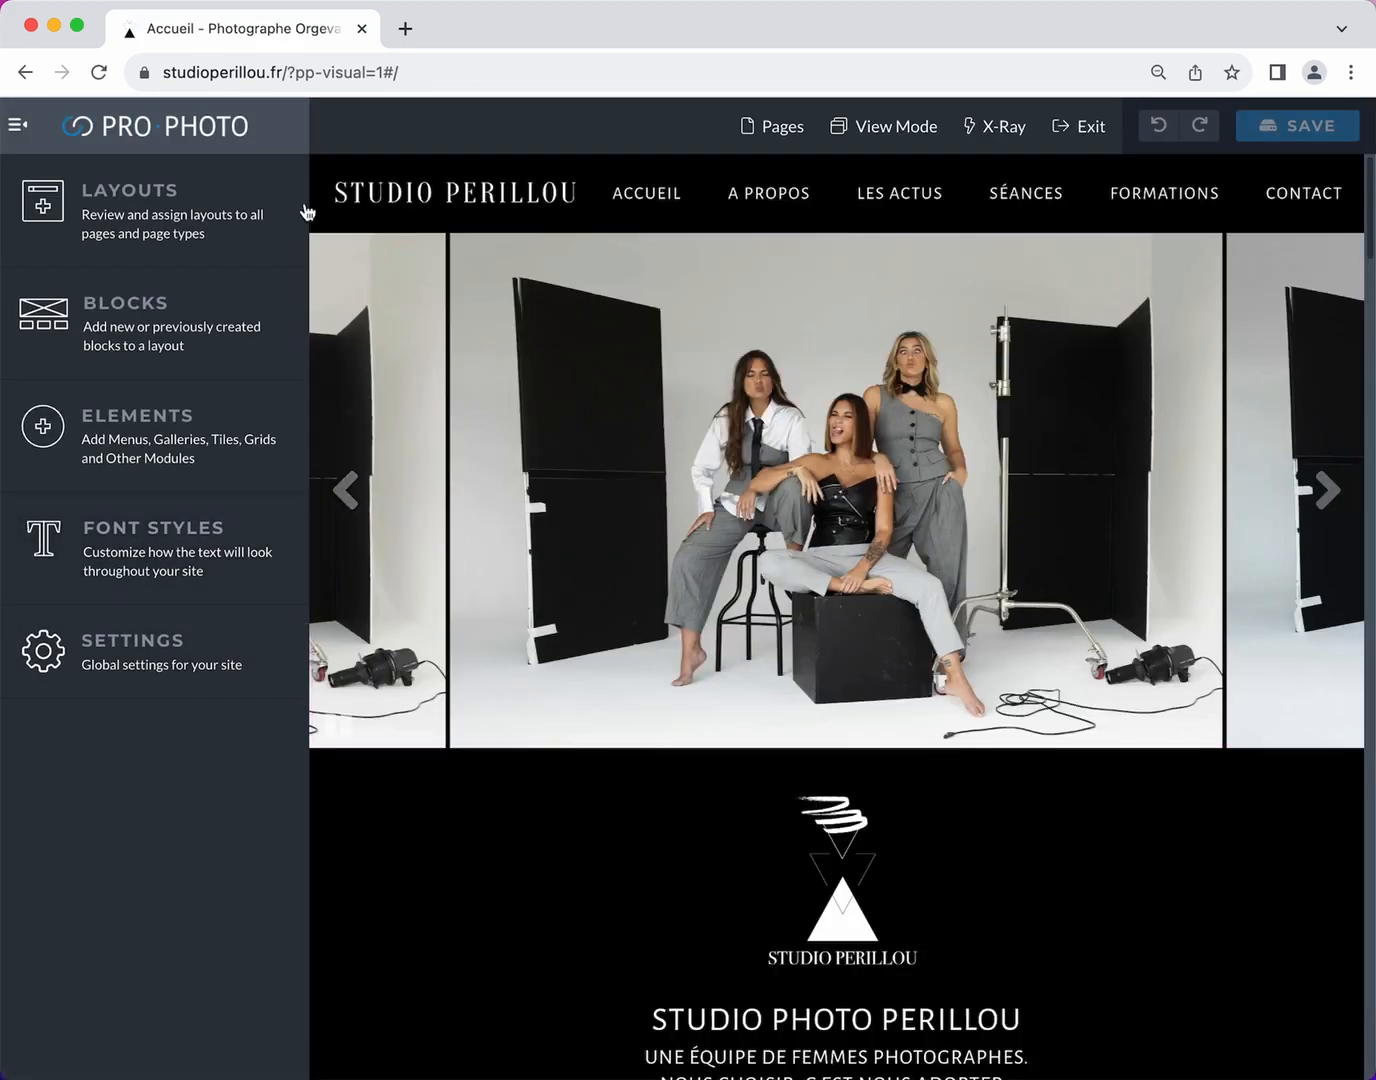
left_click(205, 207)
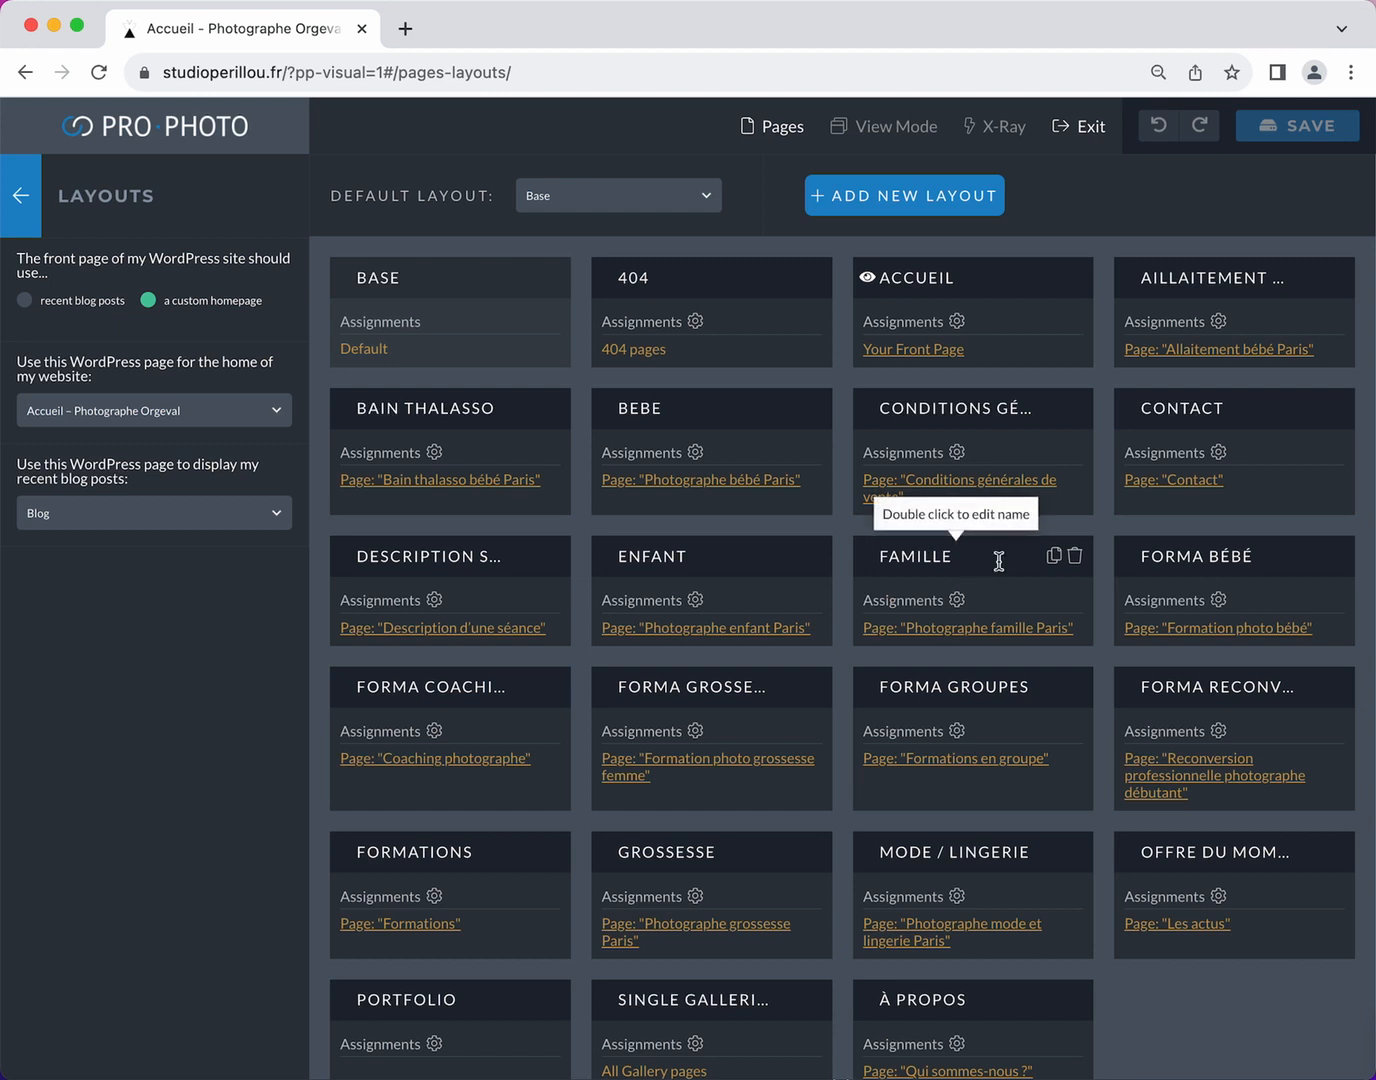
Duplicate the Famille layout and name the copy "Test"
left_click(1053, 557)
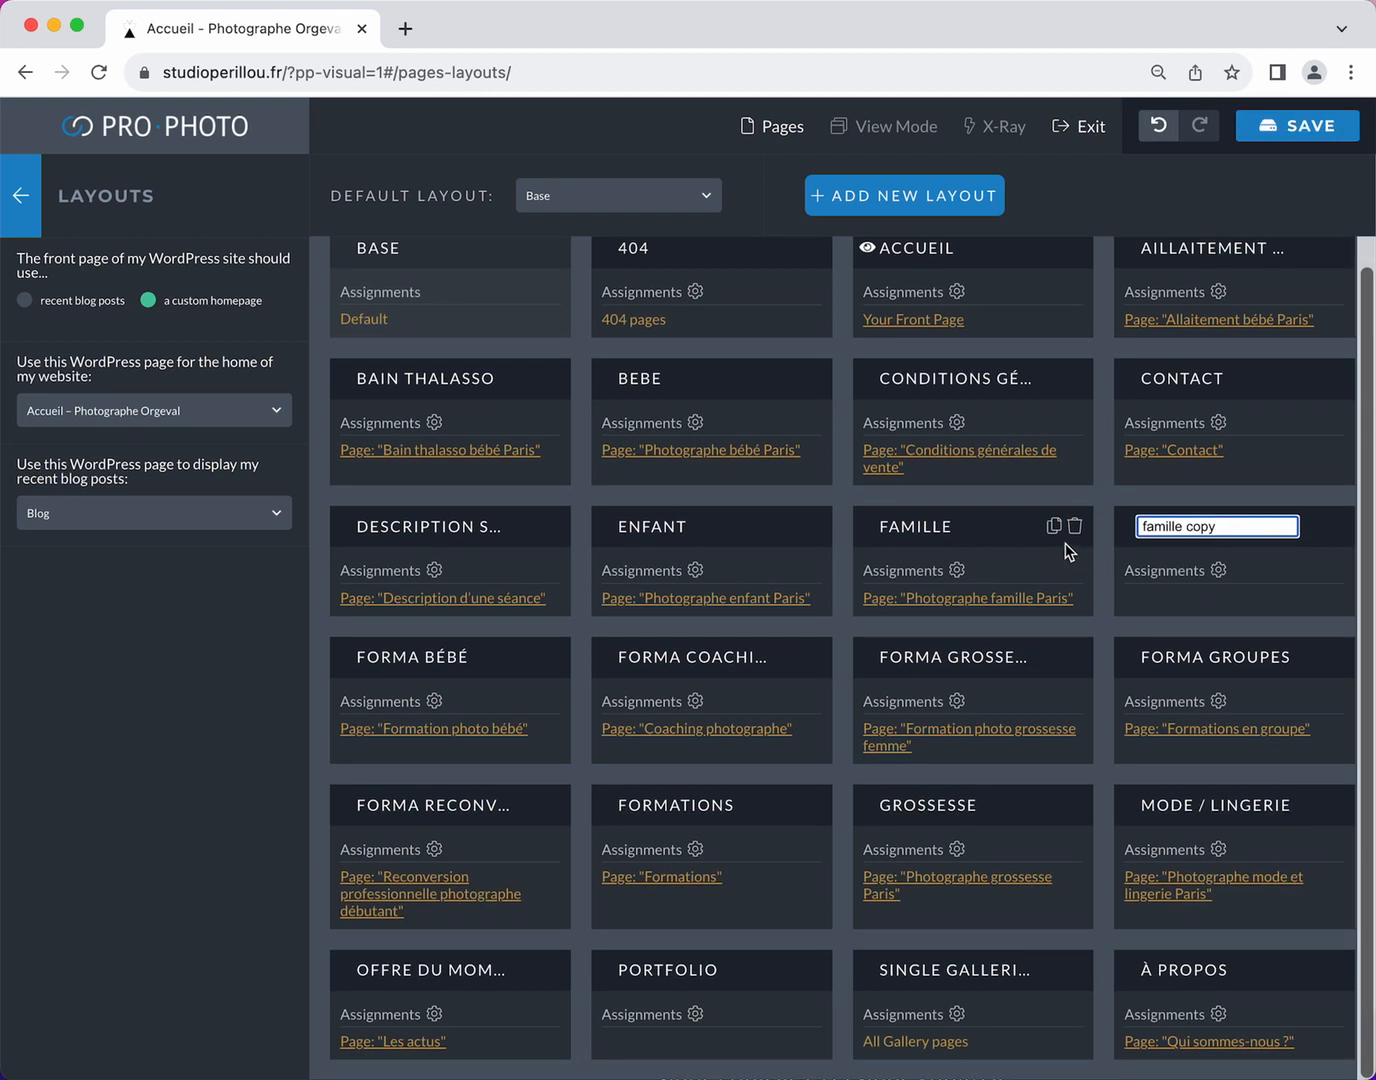
left_click_drag(1247, 526, 1140, 523)
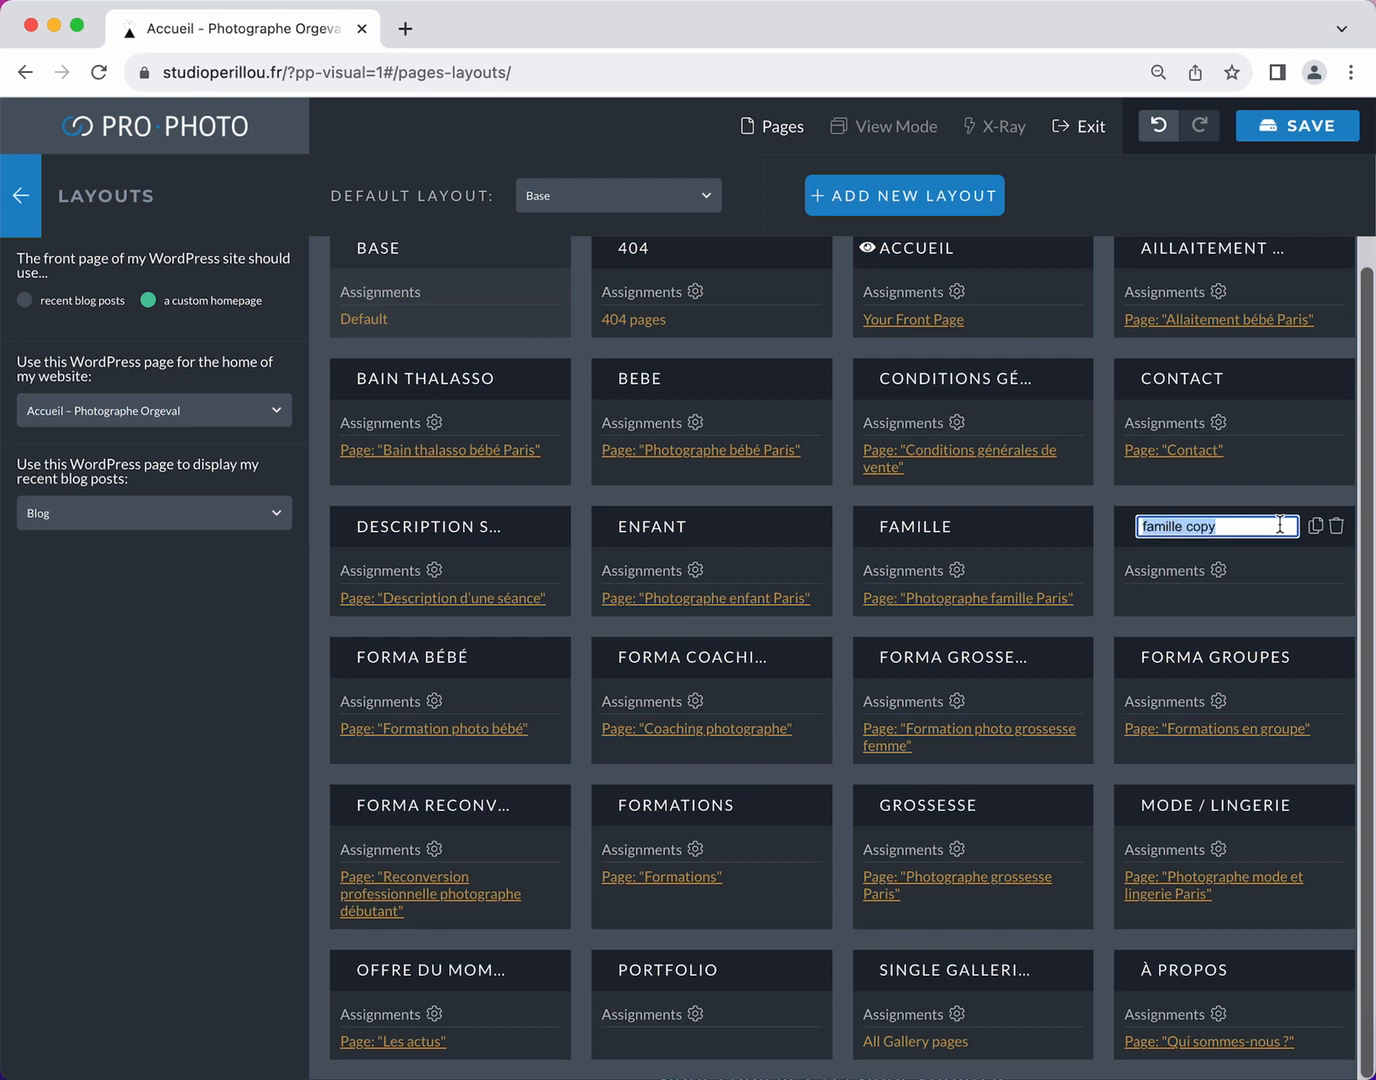
type("Test")
key("Return")
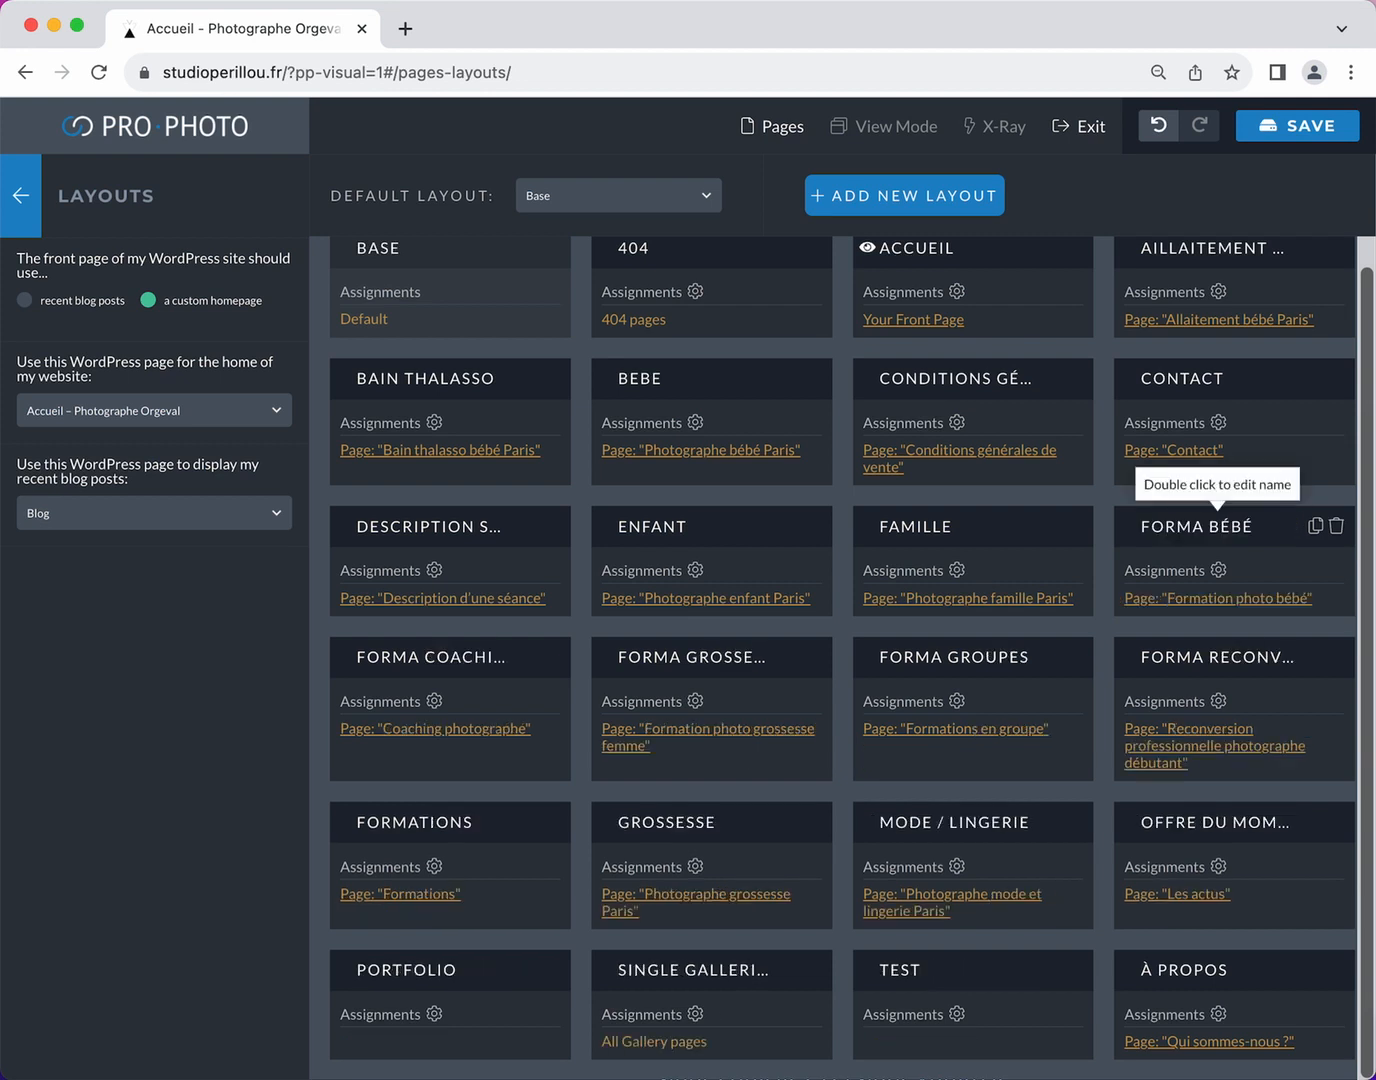
Assign the Test layout to the individual WordPress page "Page test" and save the change
scroll(776, 551, "up", 1)
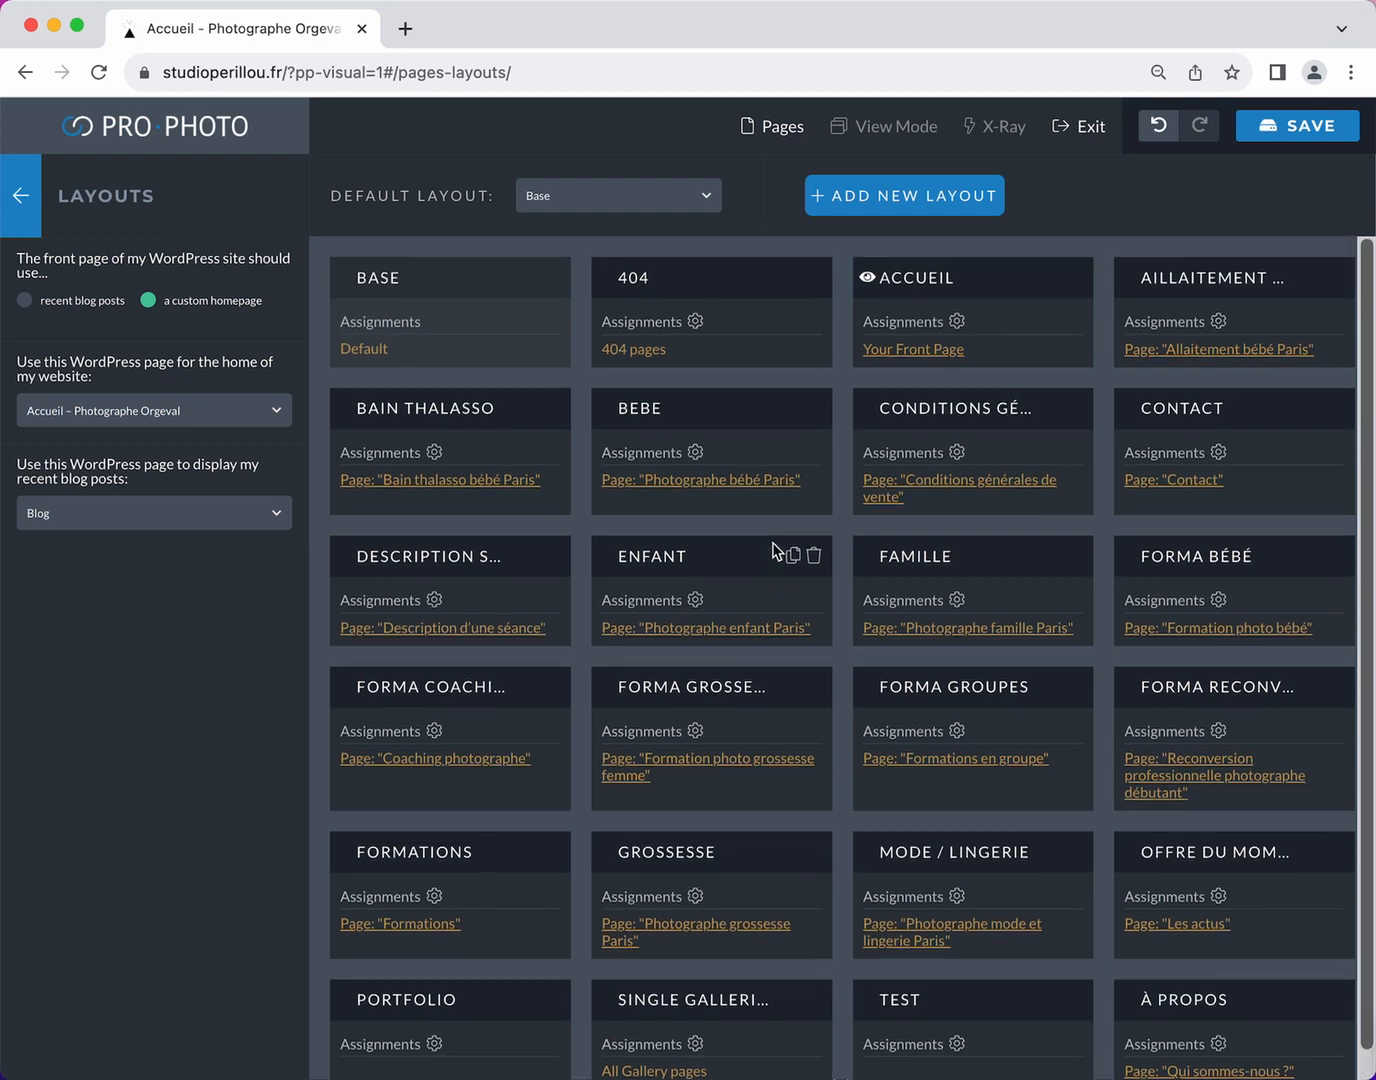
scroll(776, 550, "down", 1)
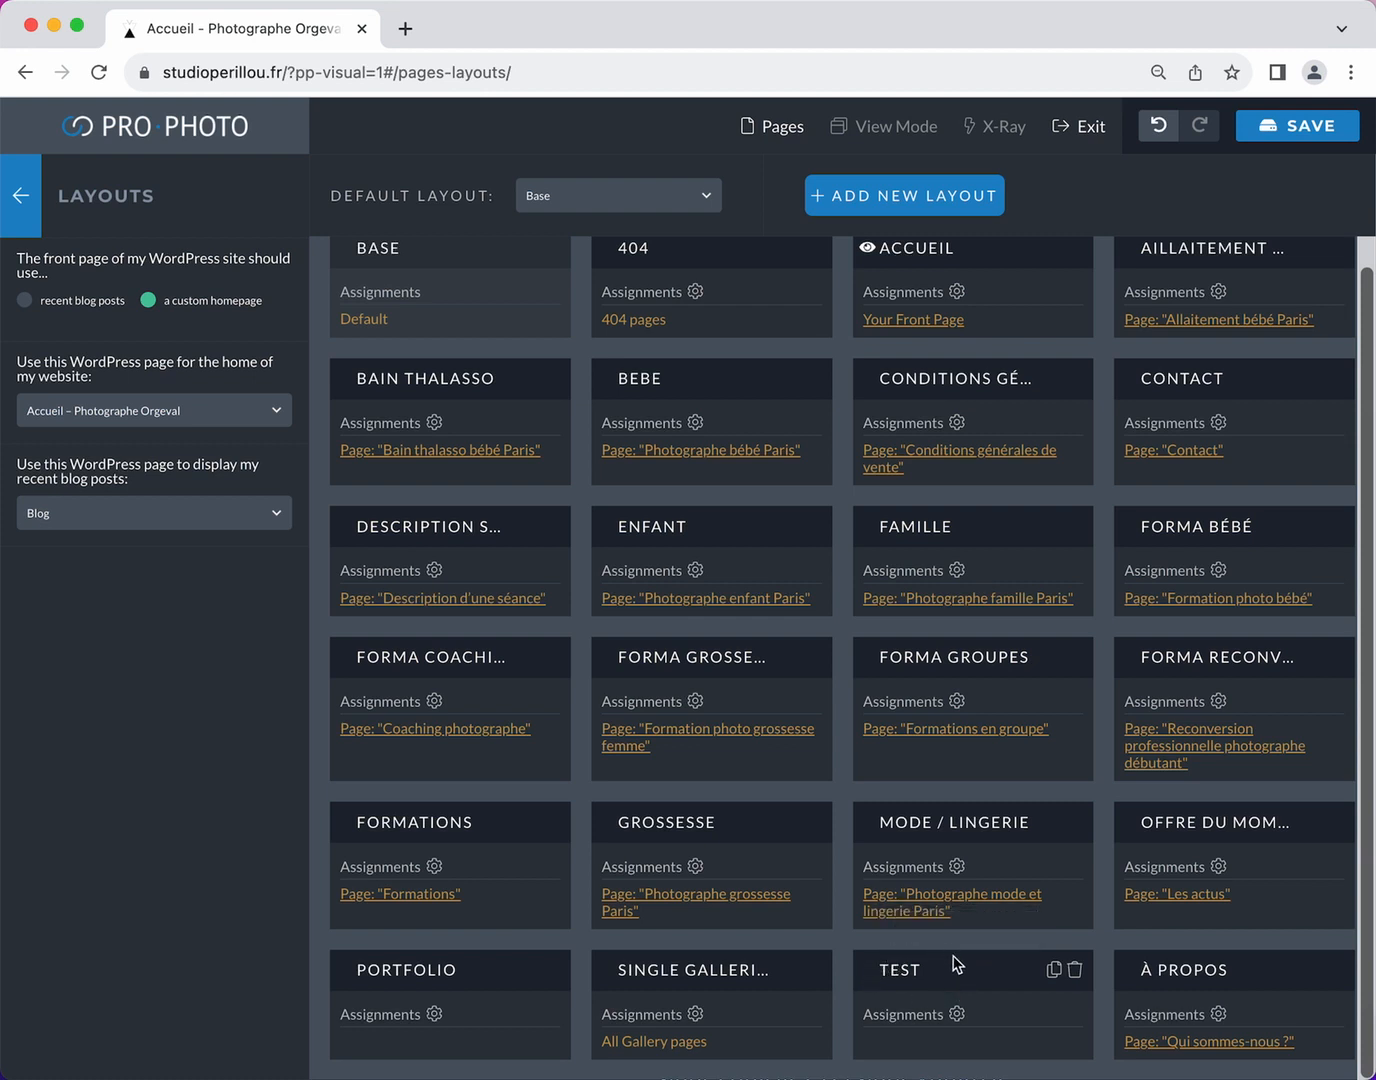
left_click(956, 1015)
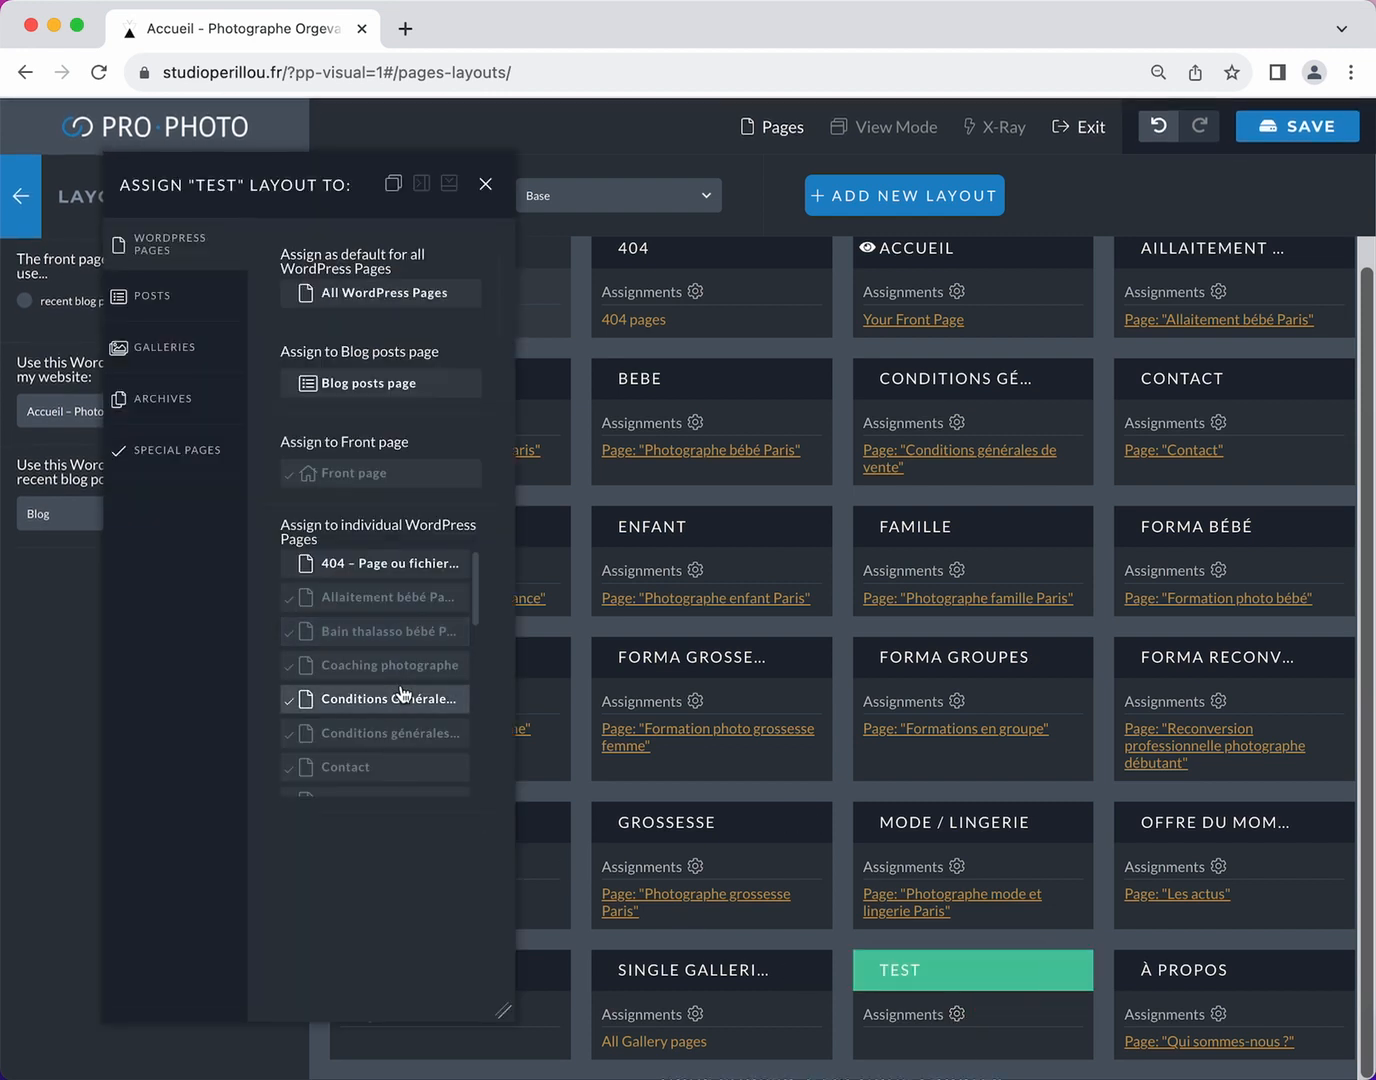
scroll(403, 692, "down", 5)
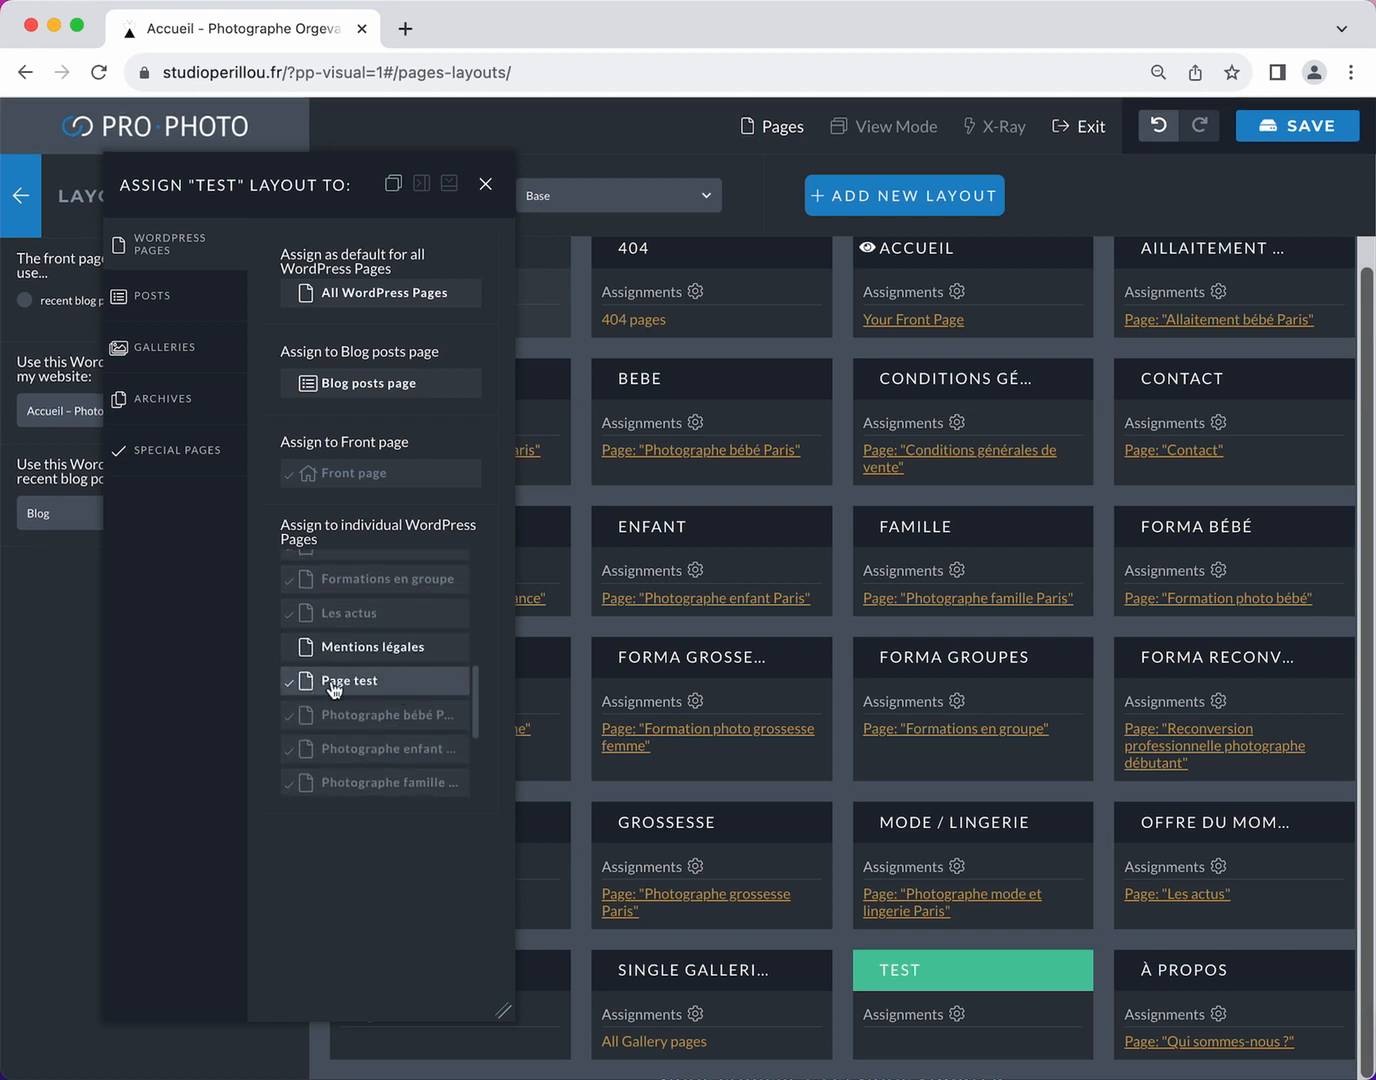
left_click(400, 684)
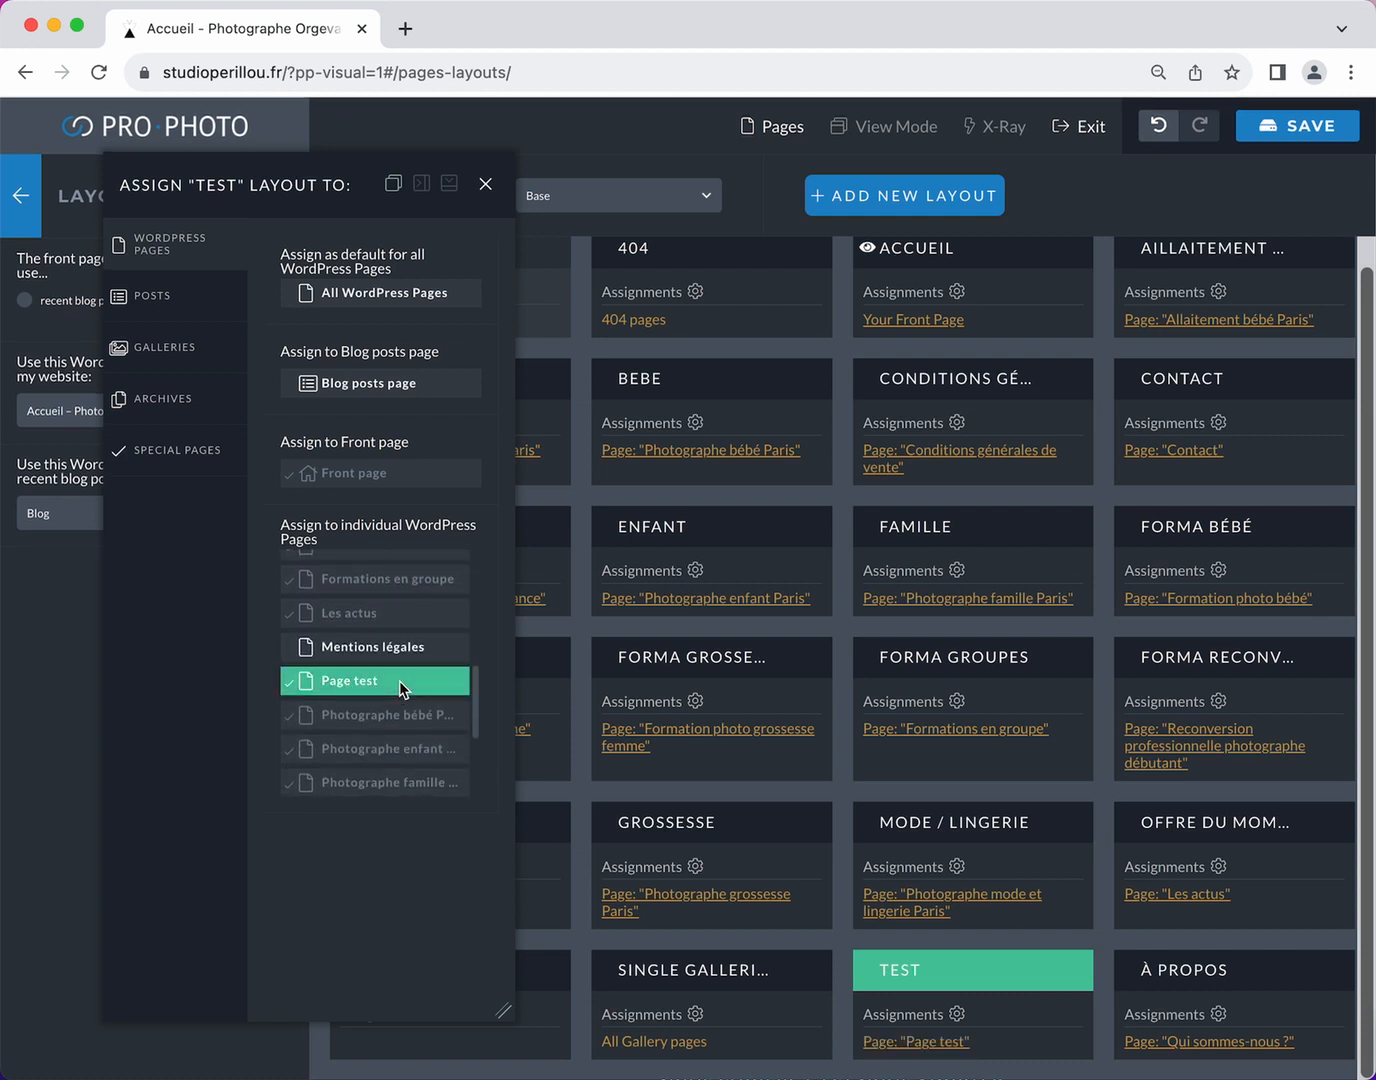
left_click(1326, 127)
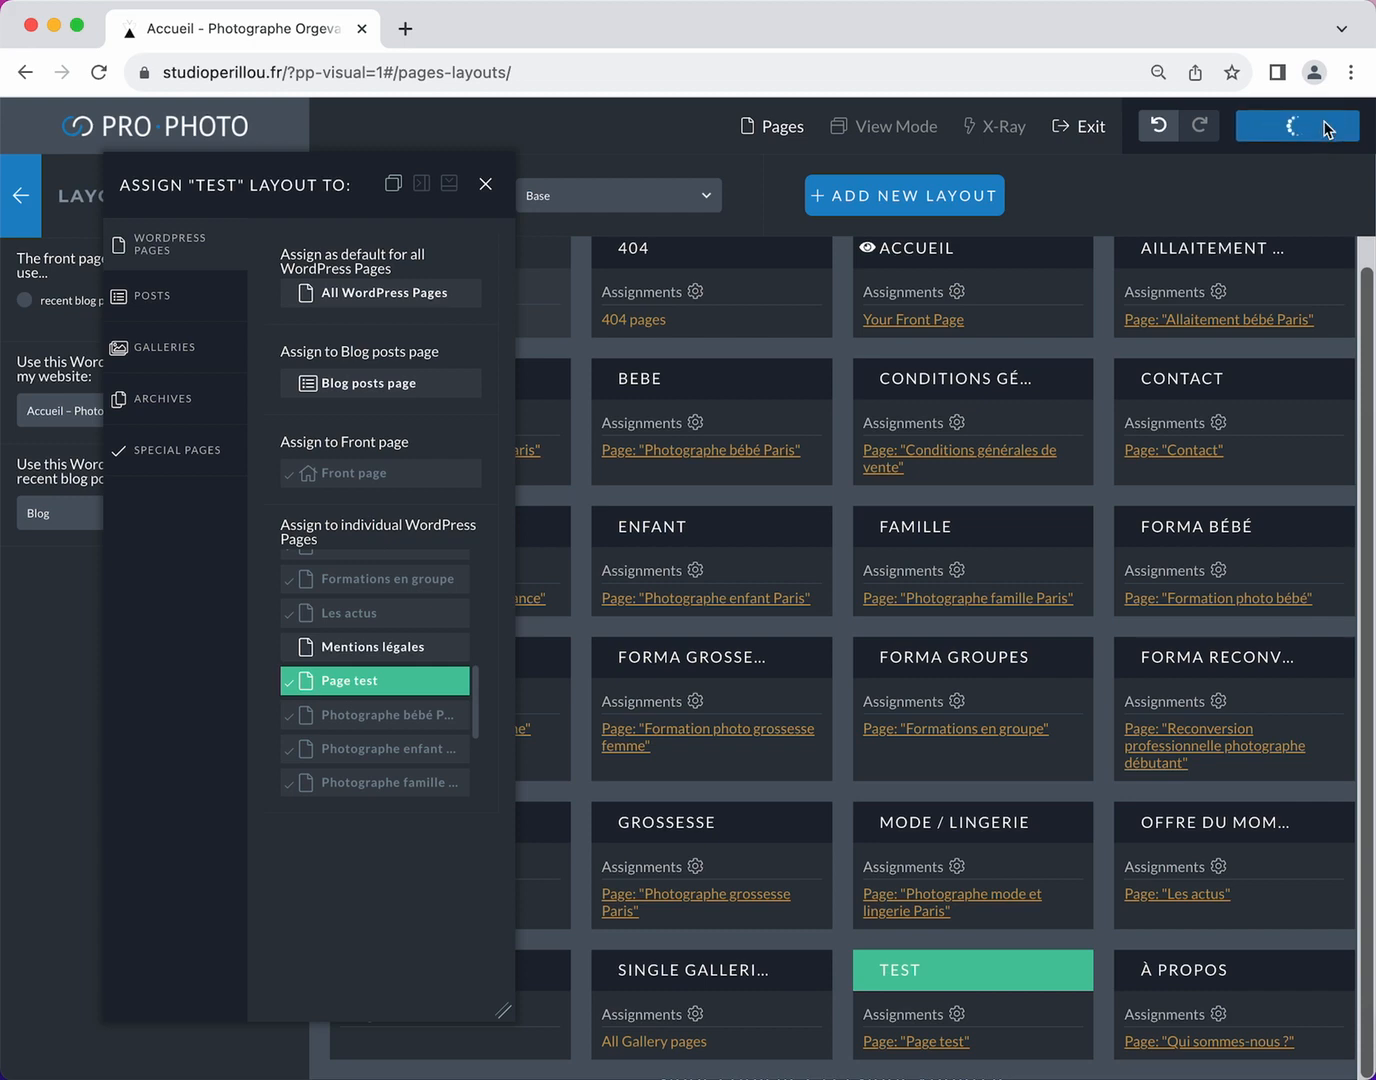
left_click(485, 184)
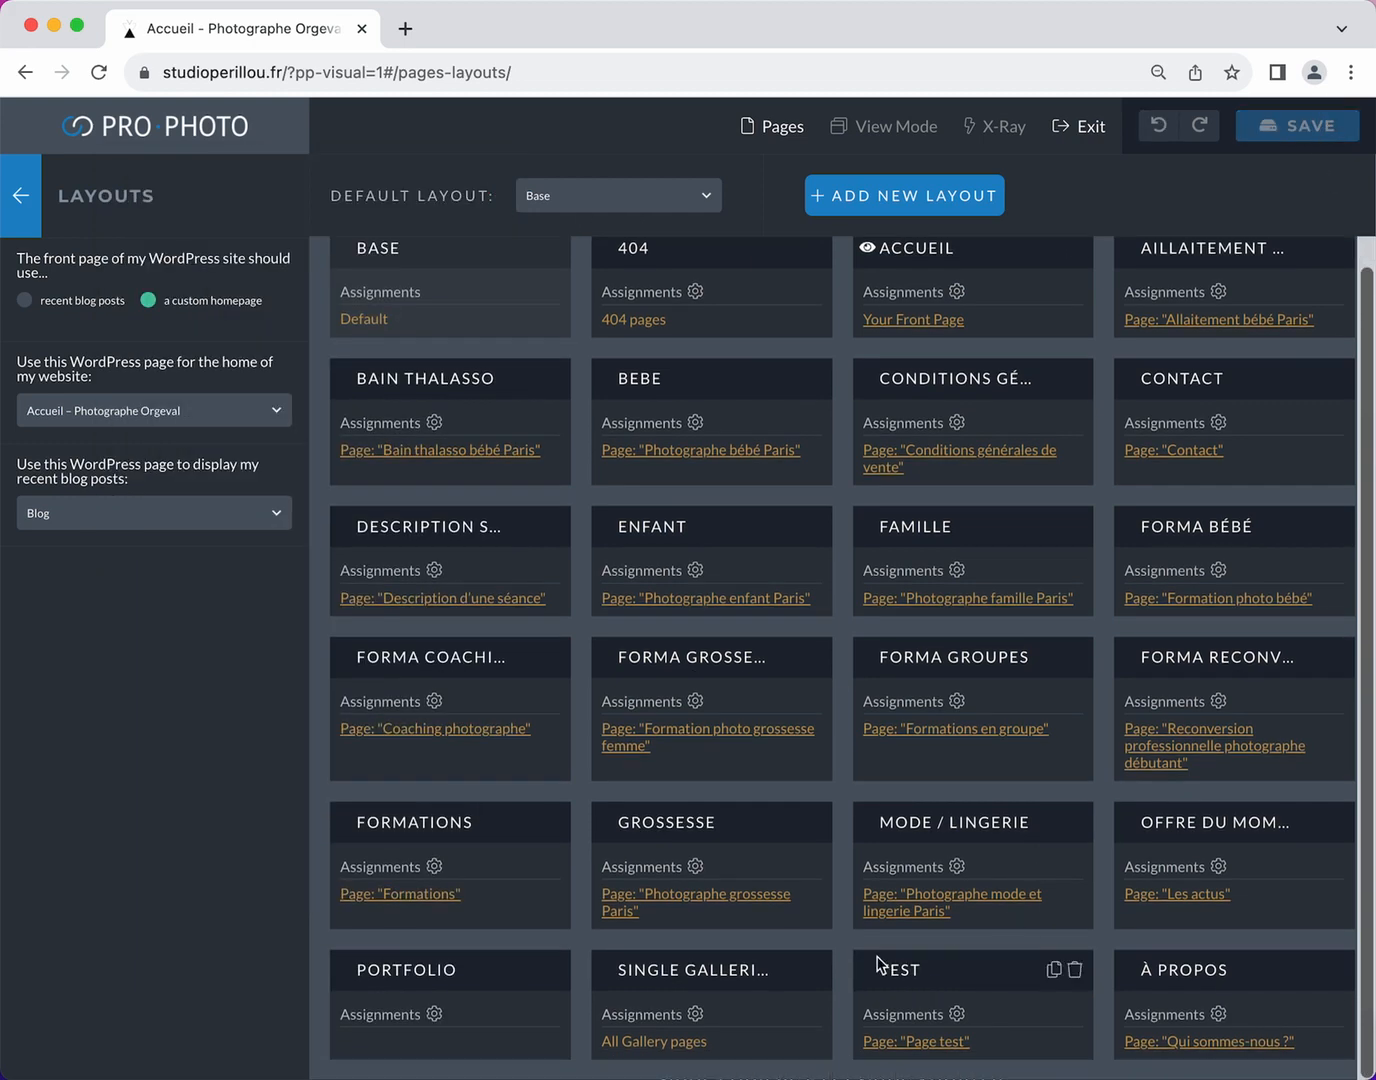
Open Page test in the visual editor and review all the blocks of its layout down to the footer
left_click(947, 1041)
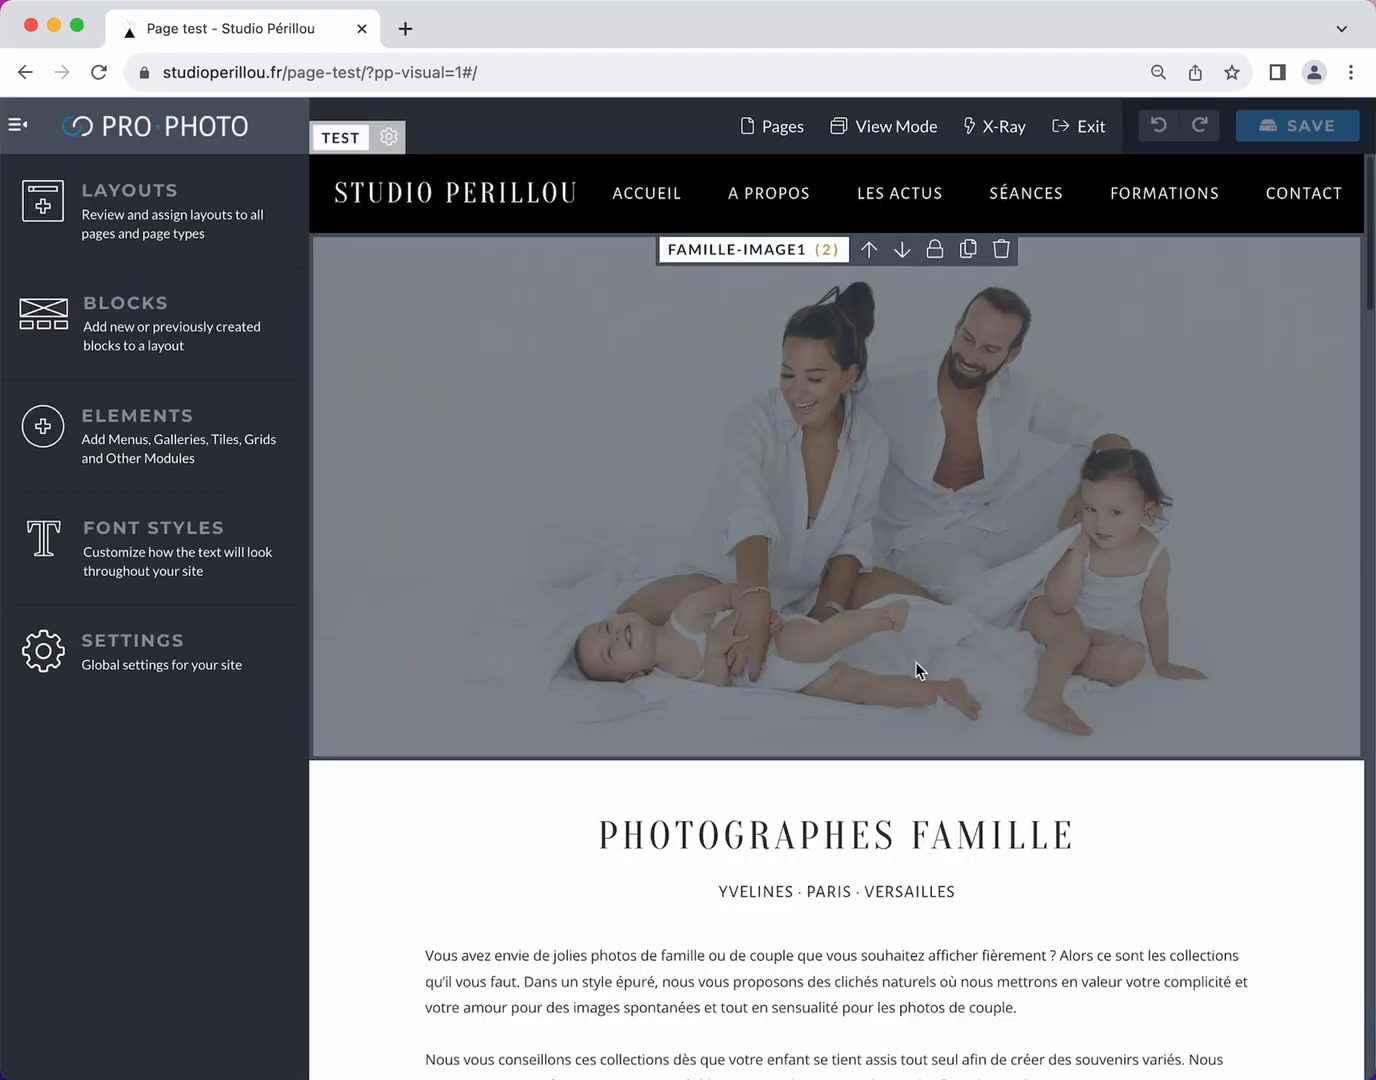
scroll(917, 670, "down", 5)
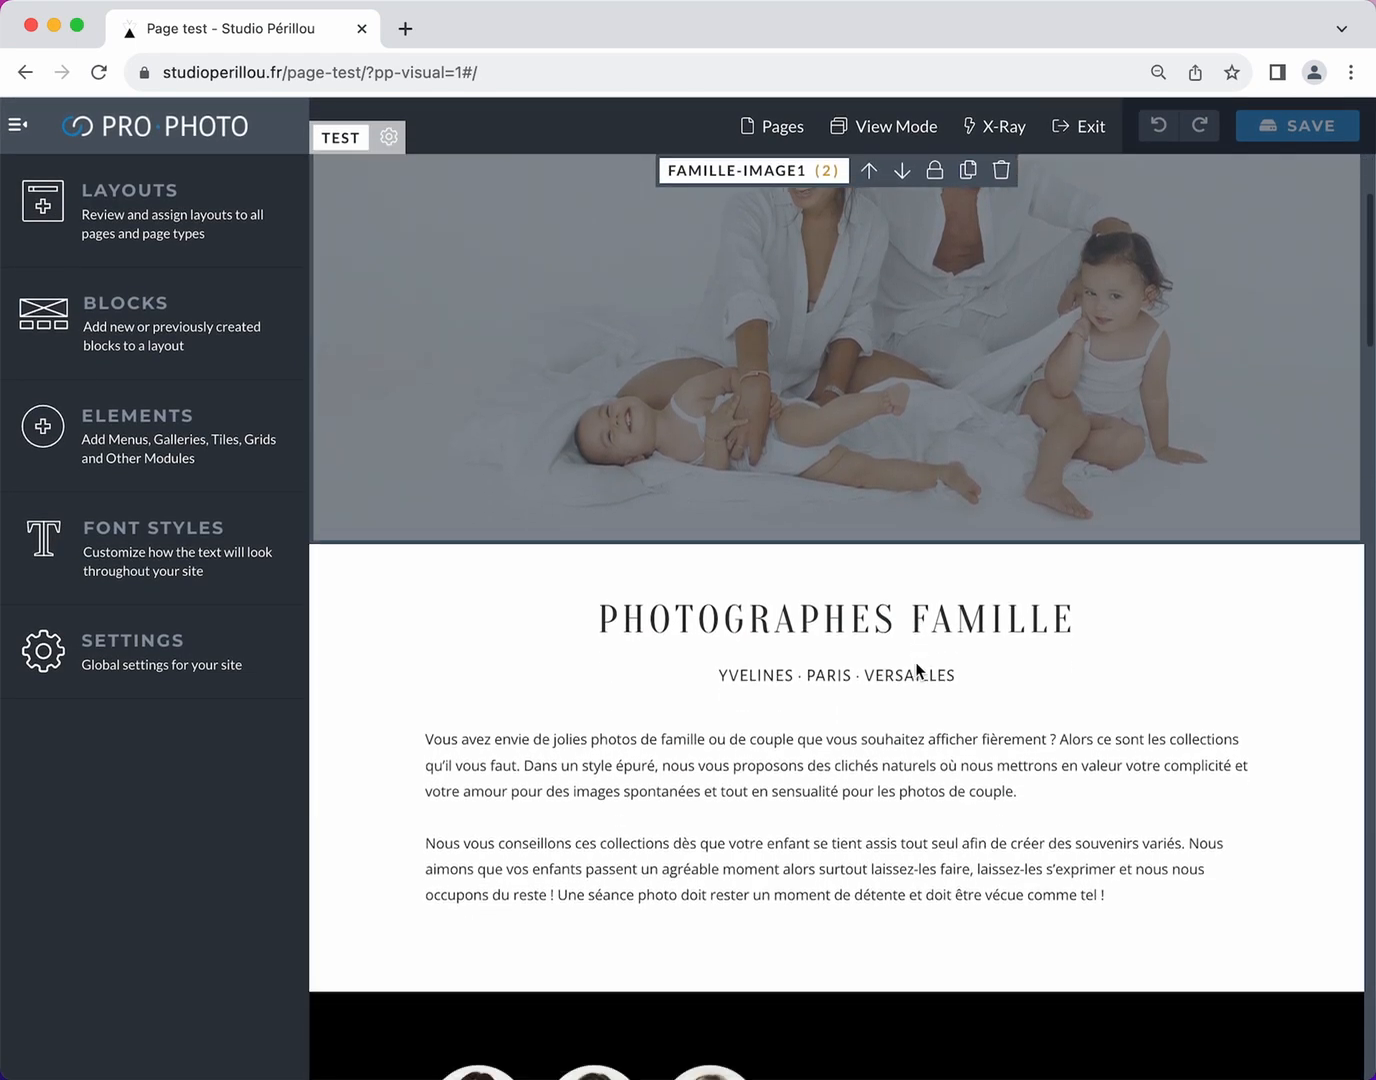
scroll(917, 670, "down", 7)
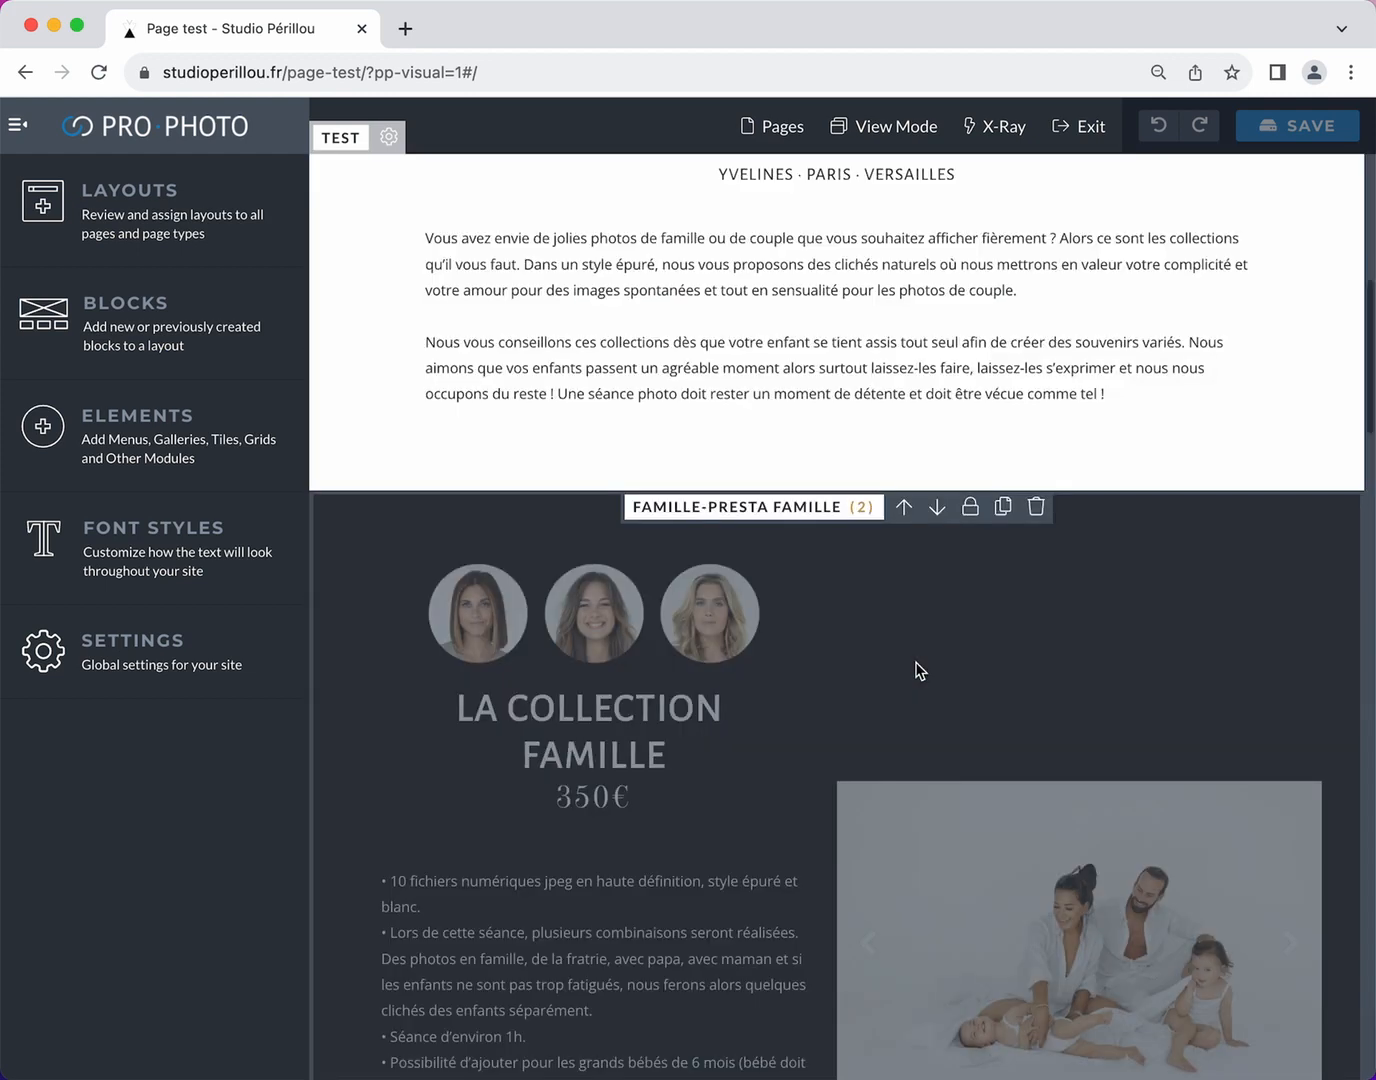
scroll(917, 670, "down", 9)
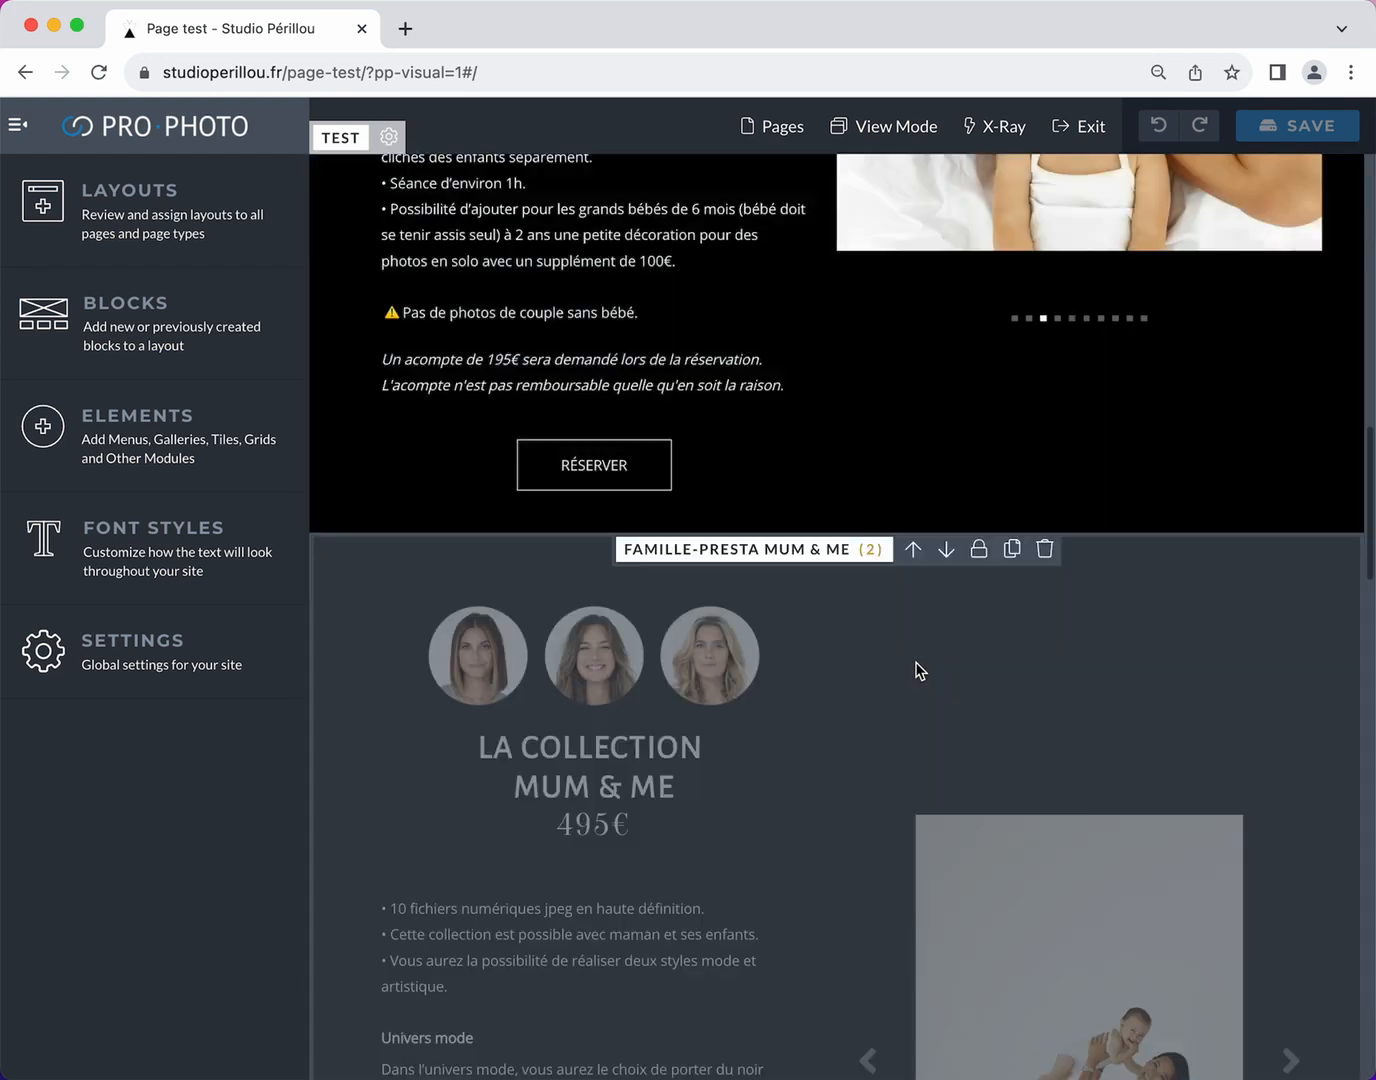
scroll(917, 670, "down", 10)
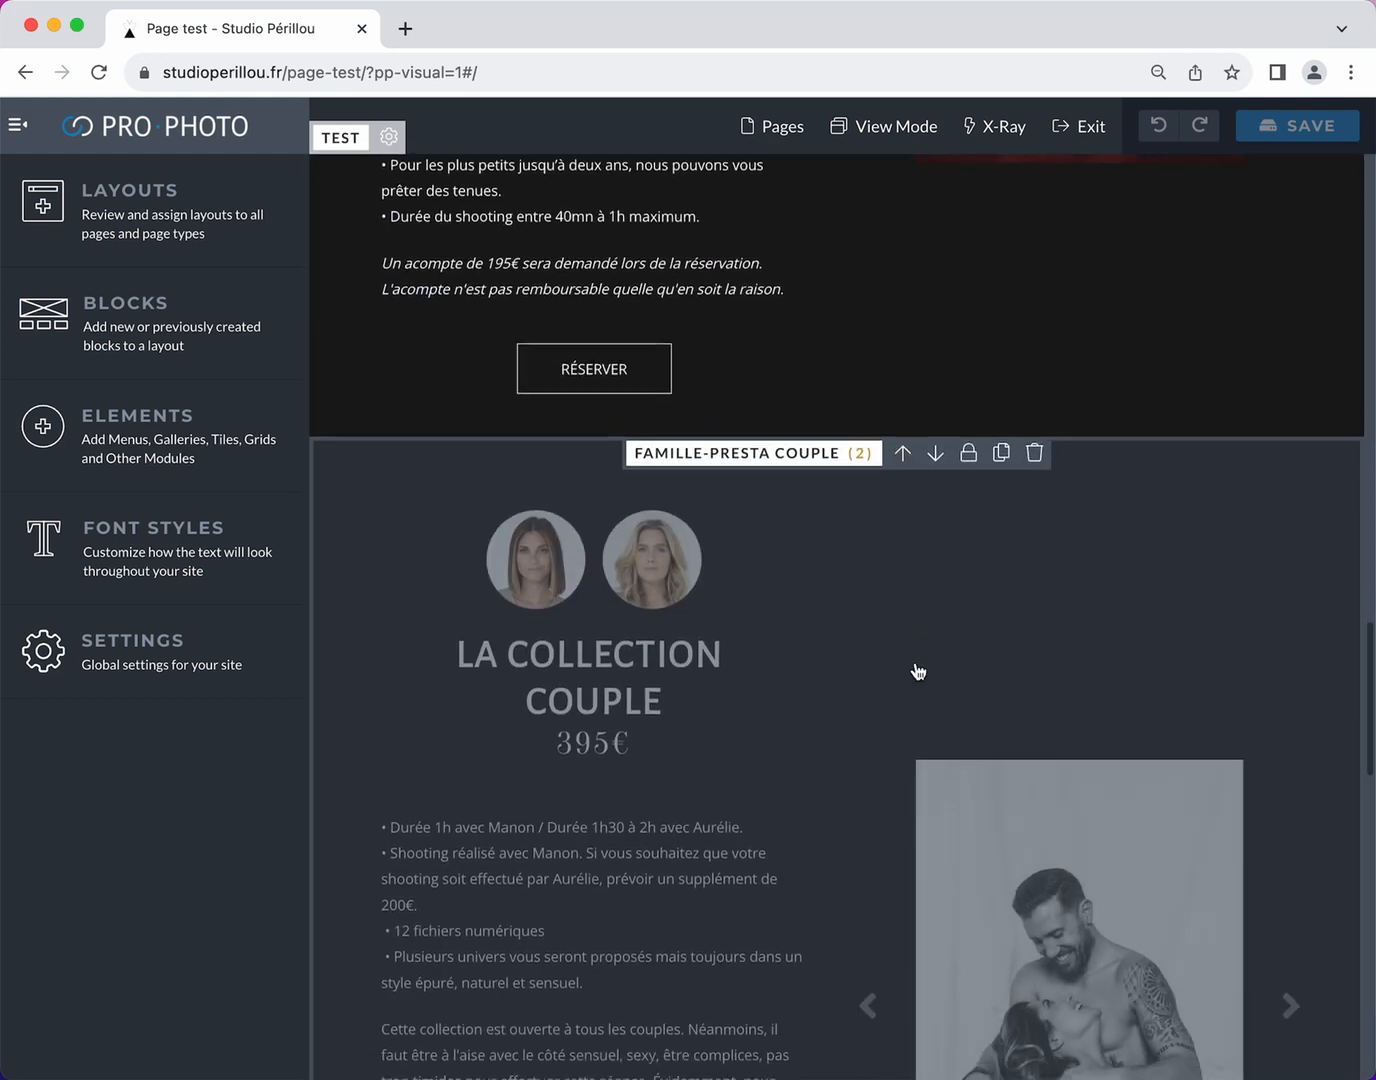
scroll(917, 668, "down", 10)
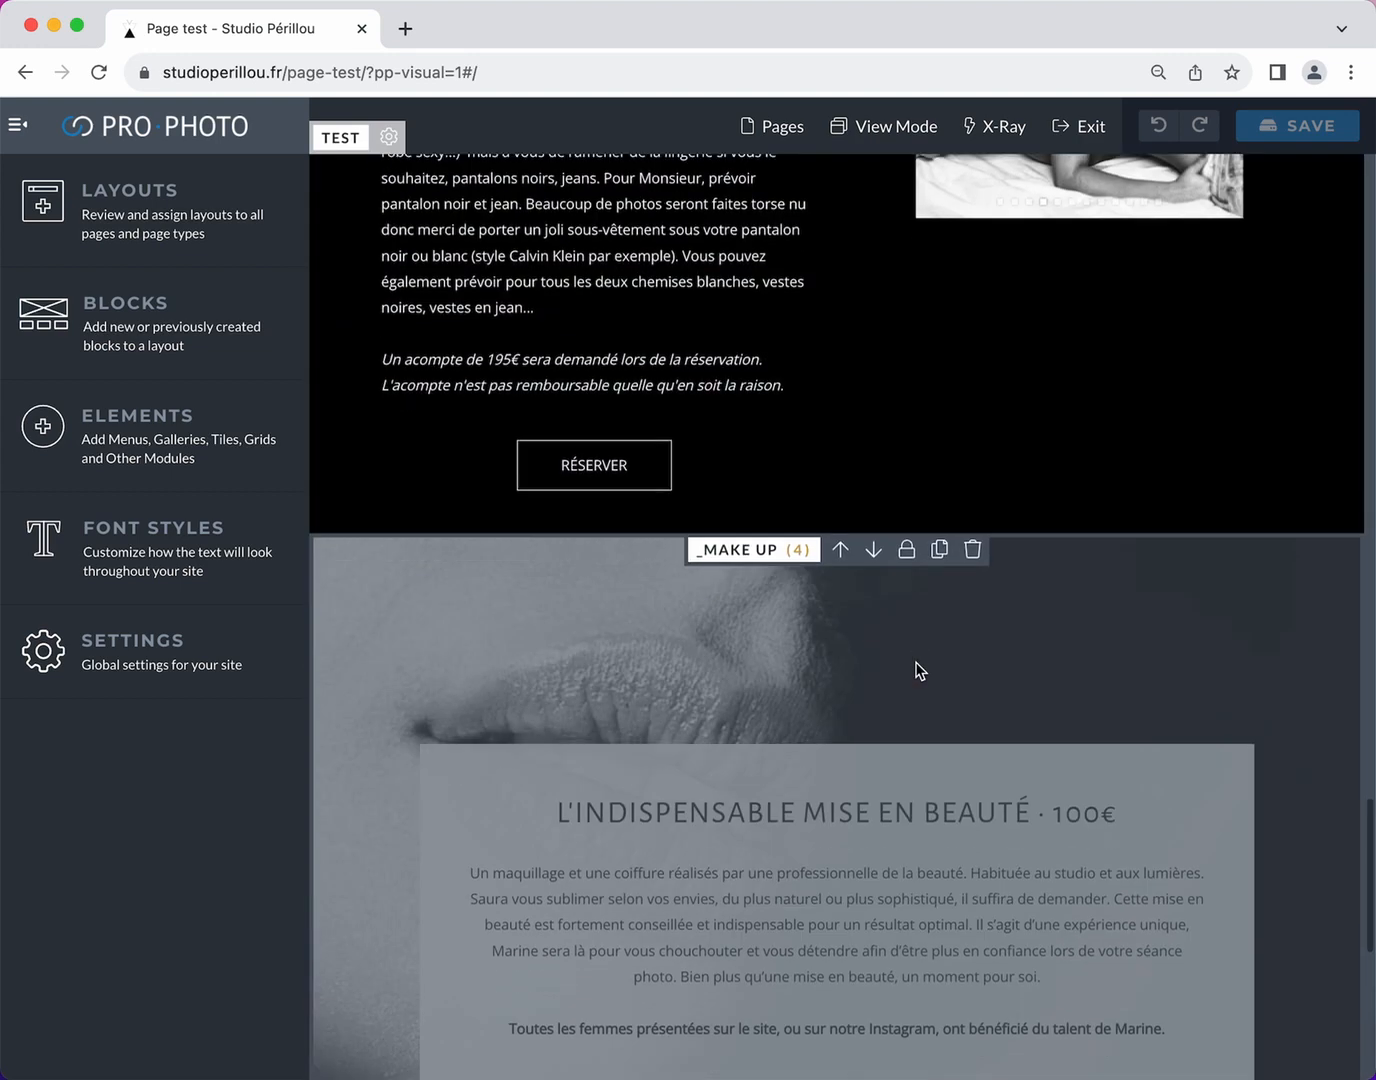
scroll(917, 670, "down", 7)
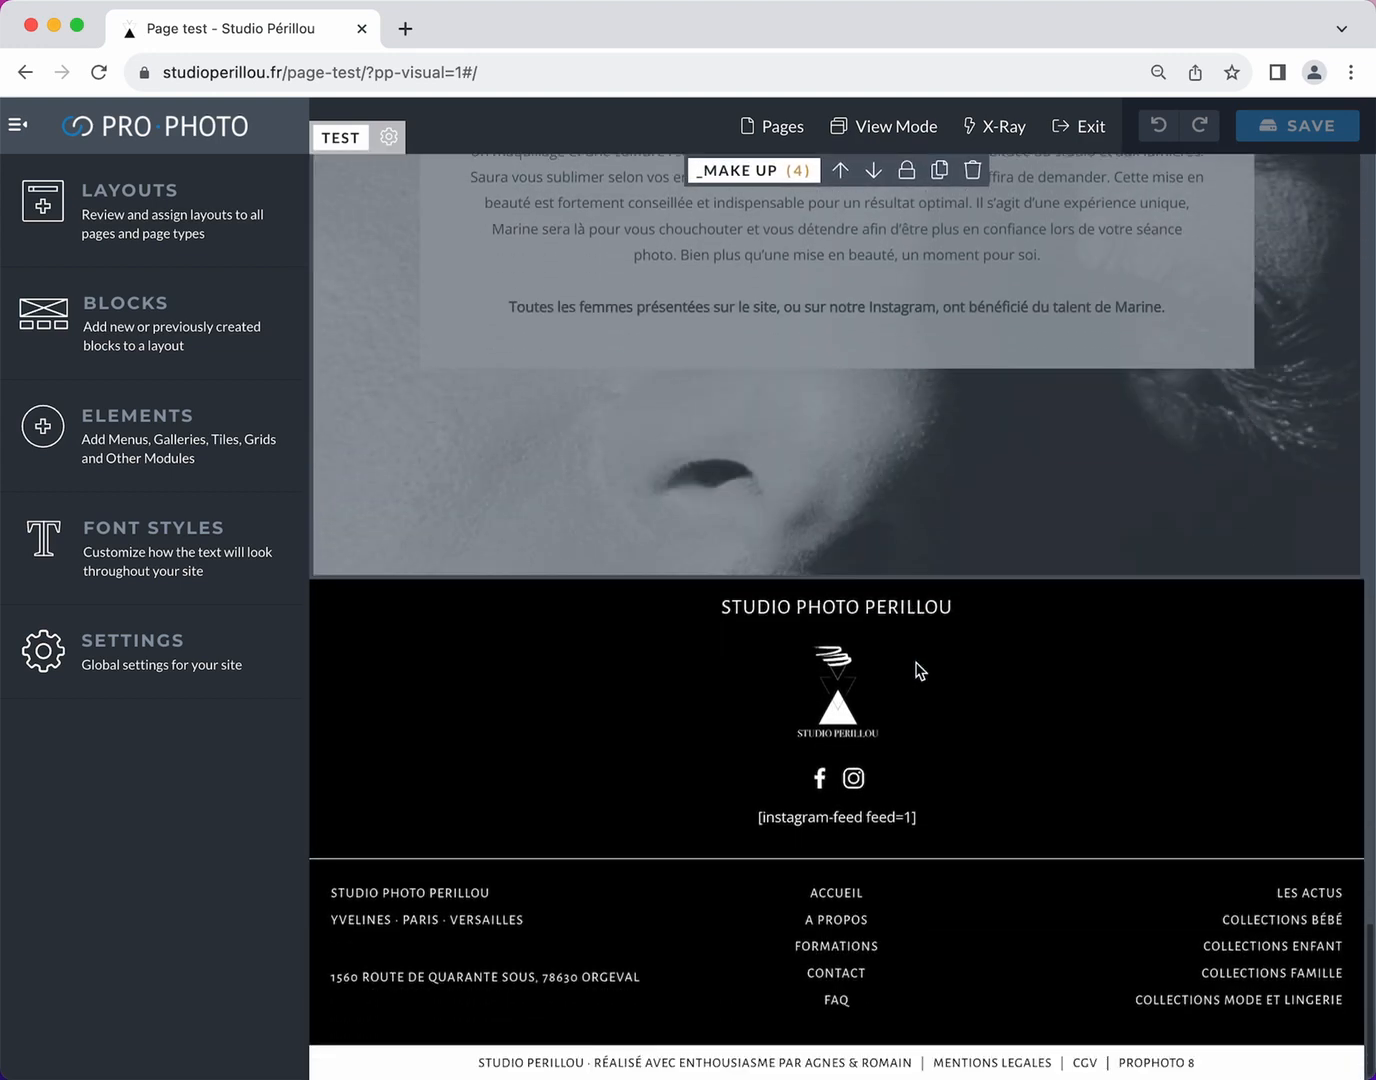
scroll(917, 669, "up", 20)
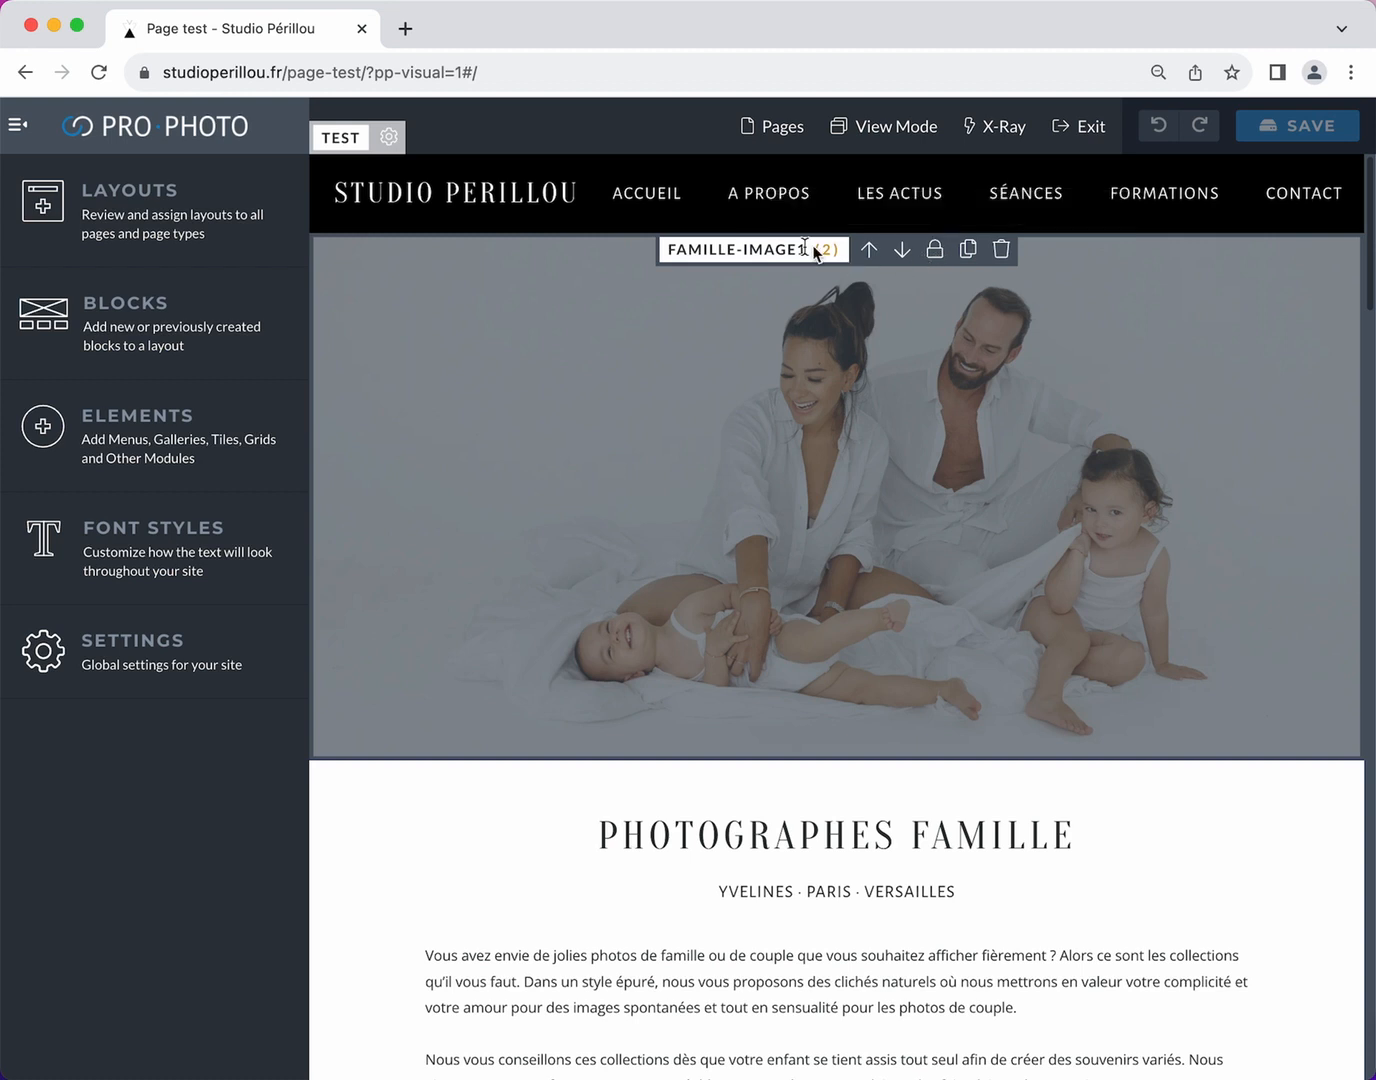
Unlock the FAMILLE-image1 block at the top of the page and make it unique to this layout
left_click_drag(841, 250, 814, 251)
left_click(936, 251)
left_click(748, 707)
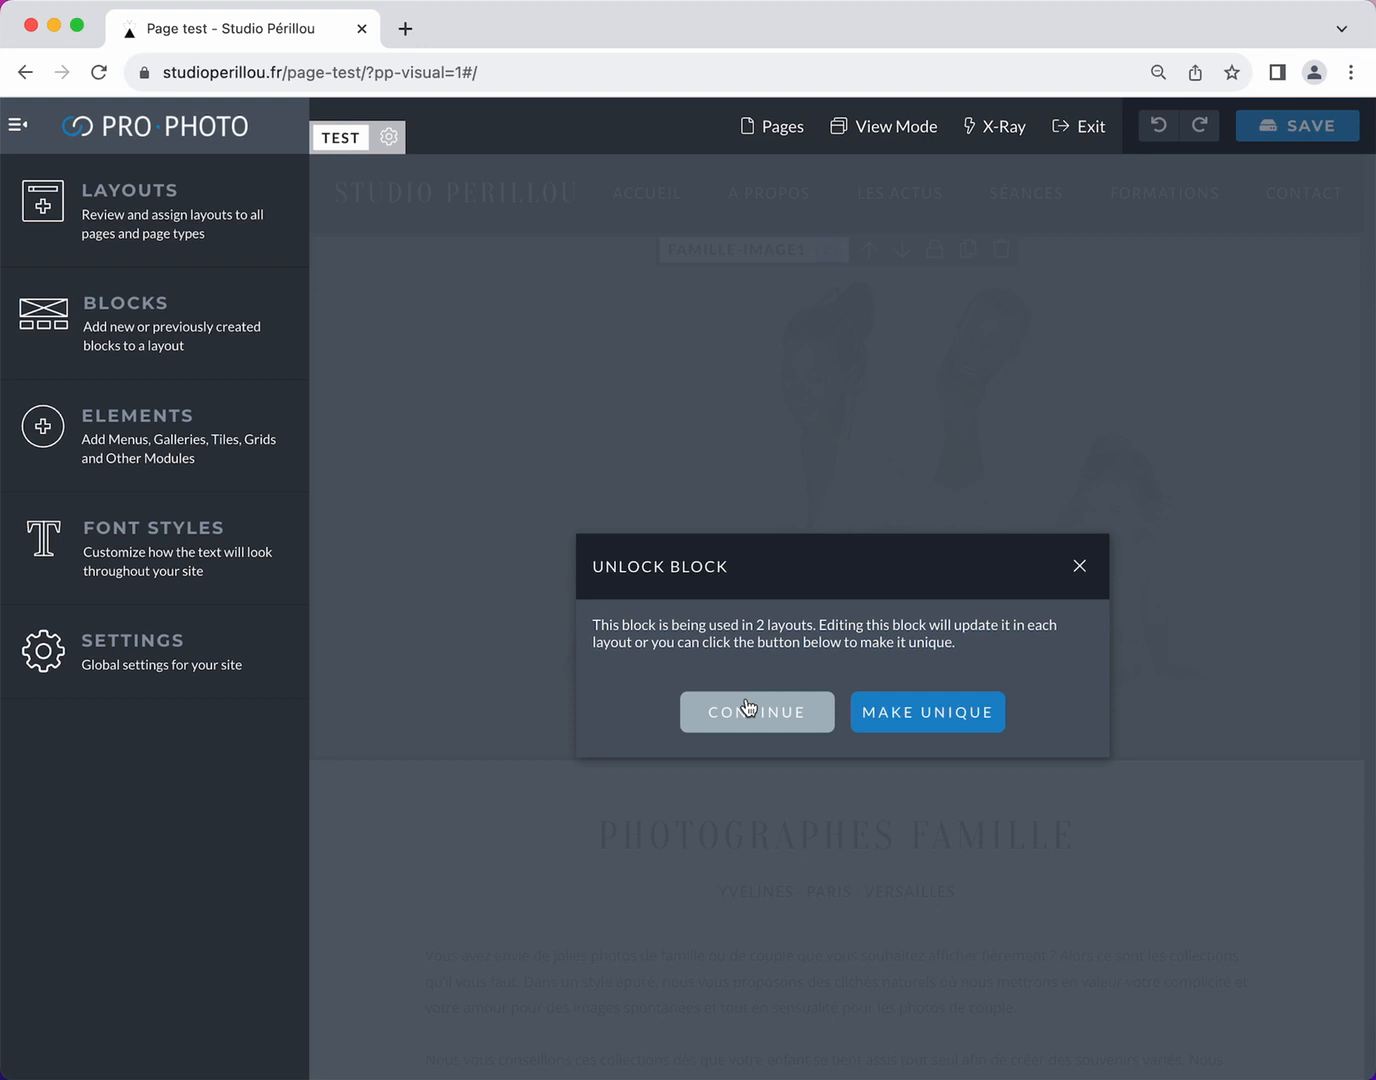
left_click(945, 712)
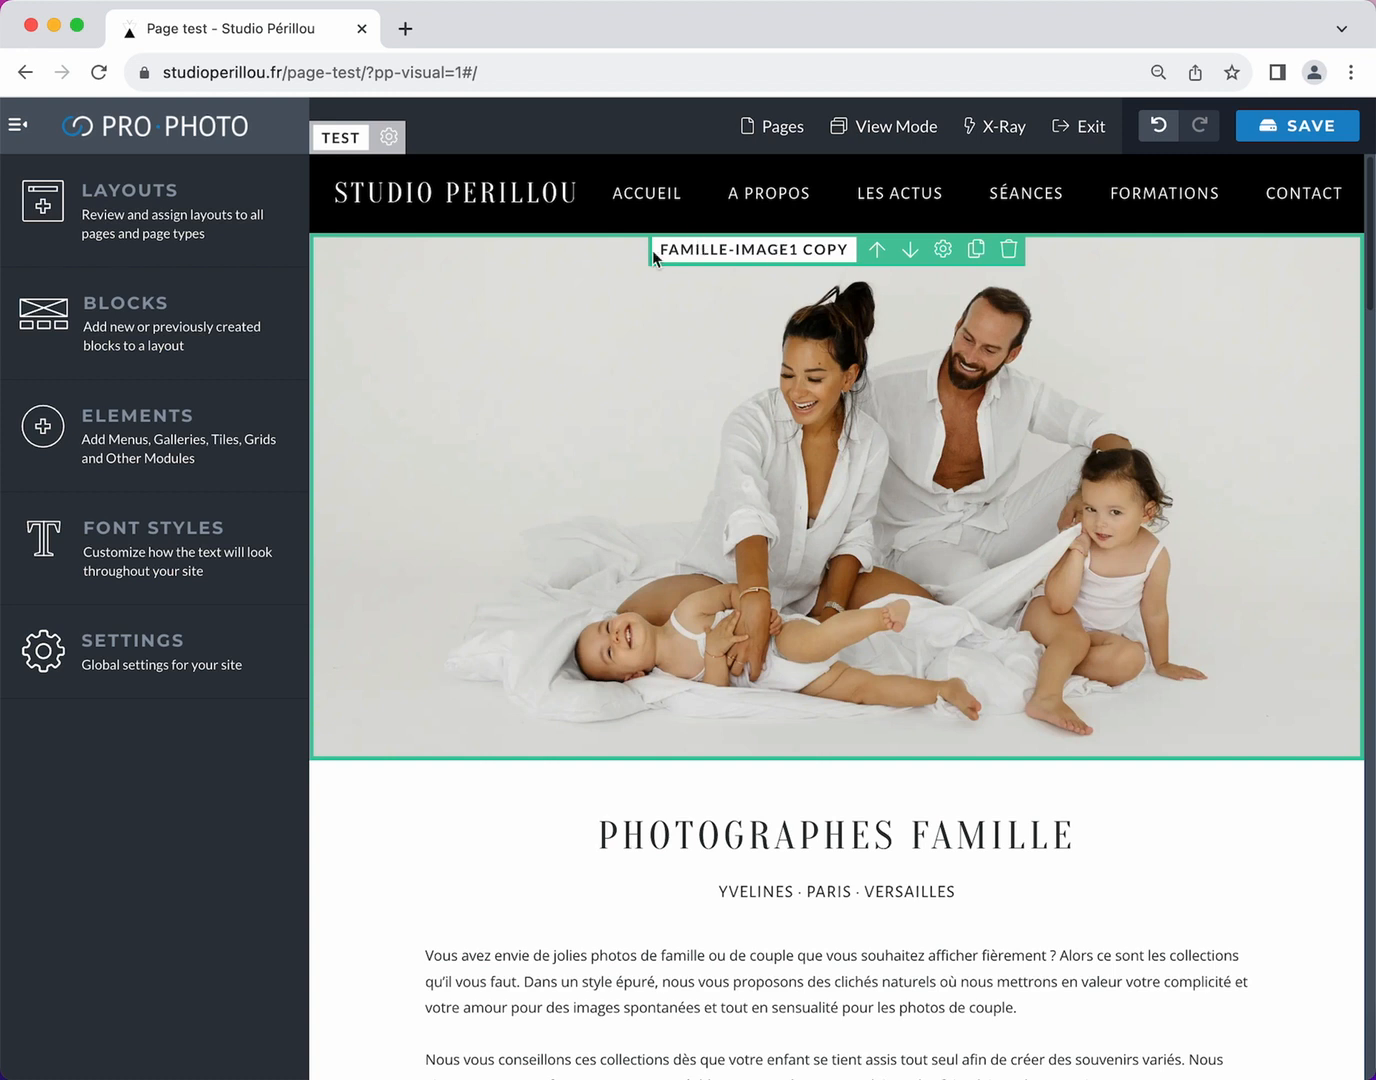
Rename the FAMILLE-image1 copy block as "TEST-image1"
left_click_drag(661, 248, 851, 247)
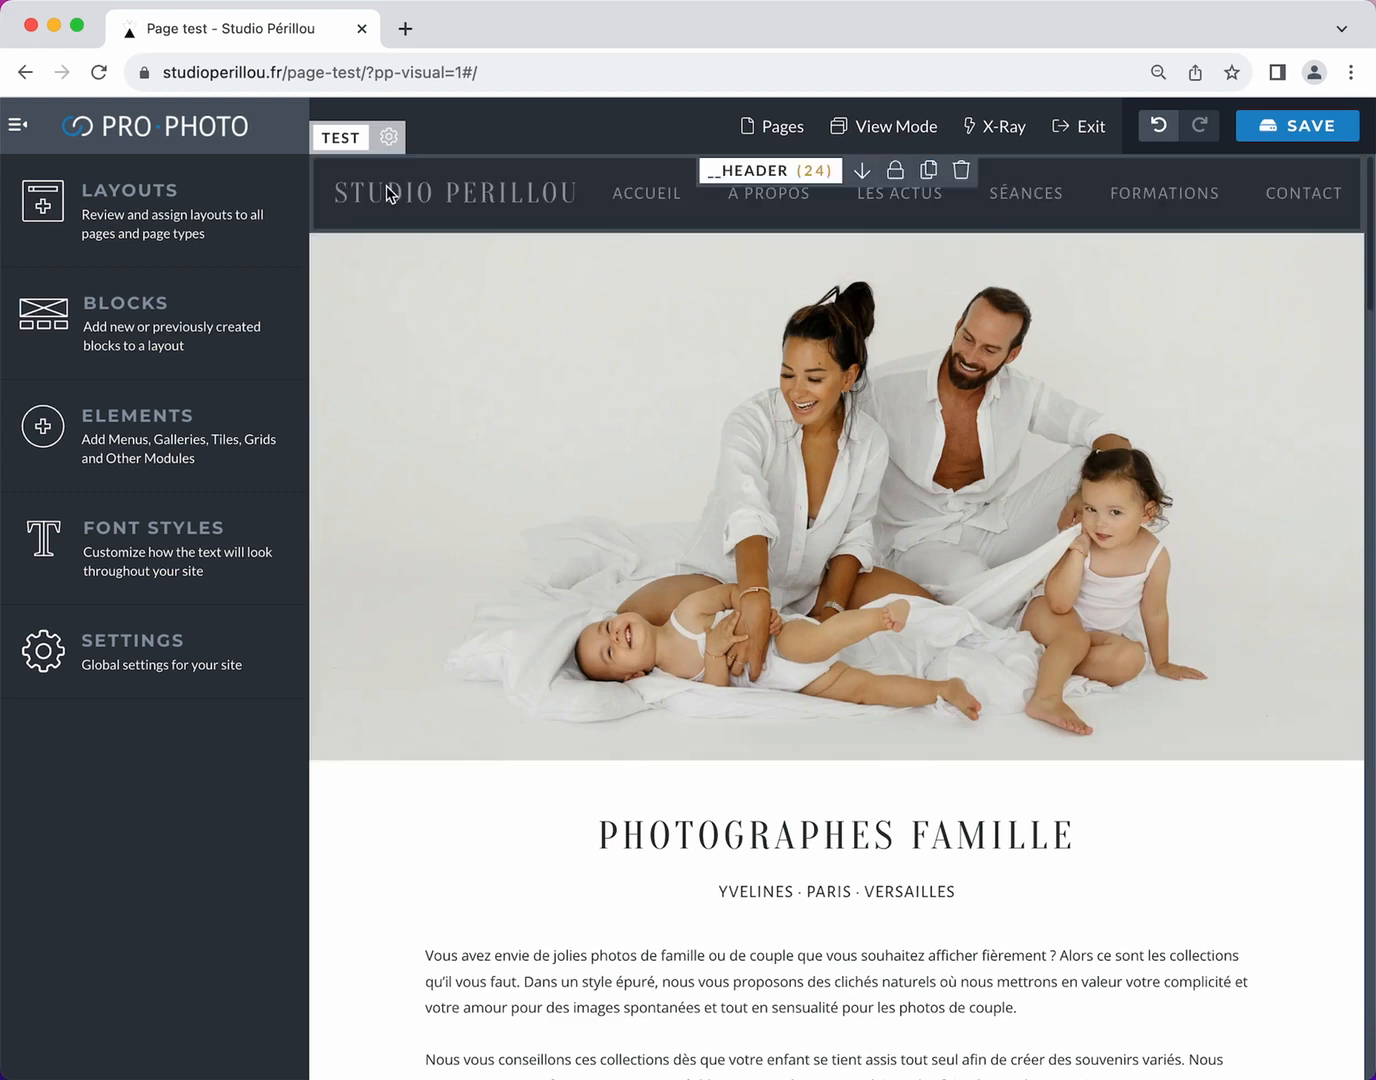
left_click(173, 334)
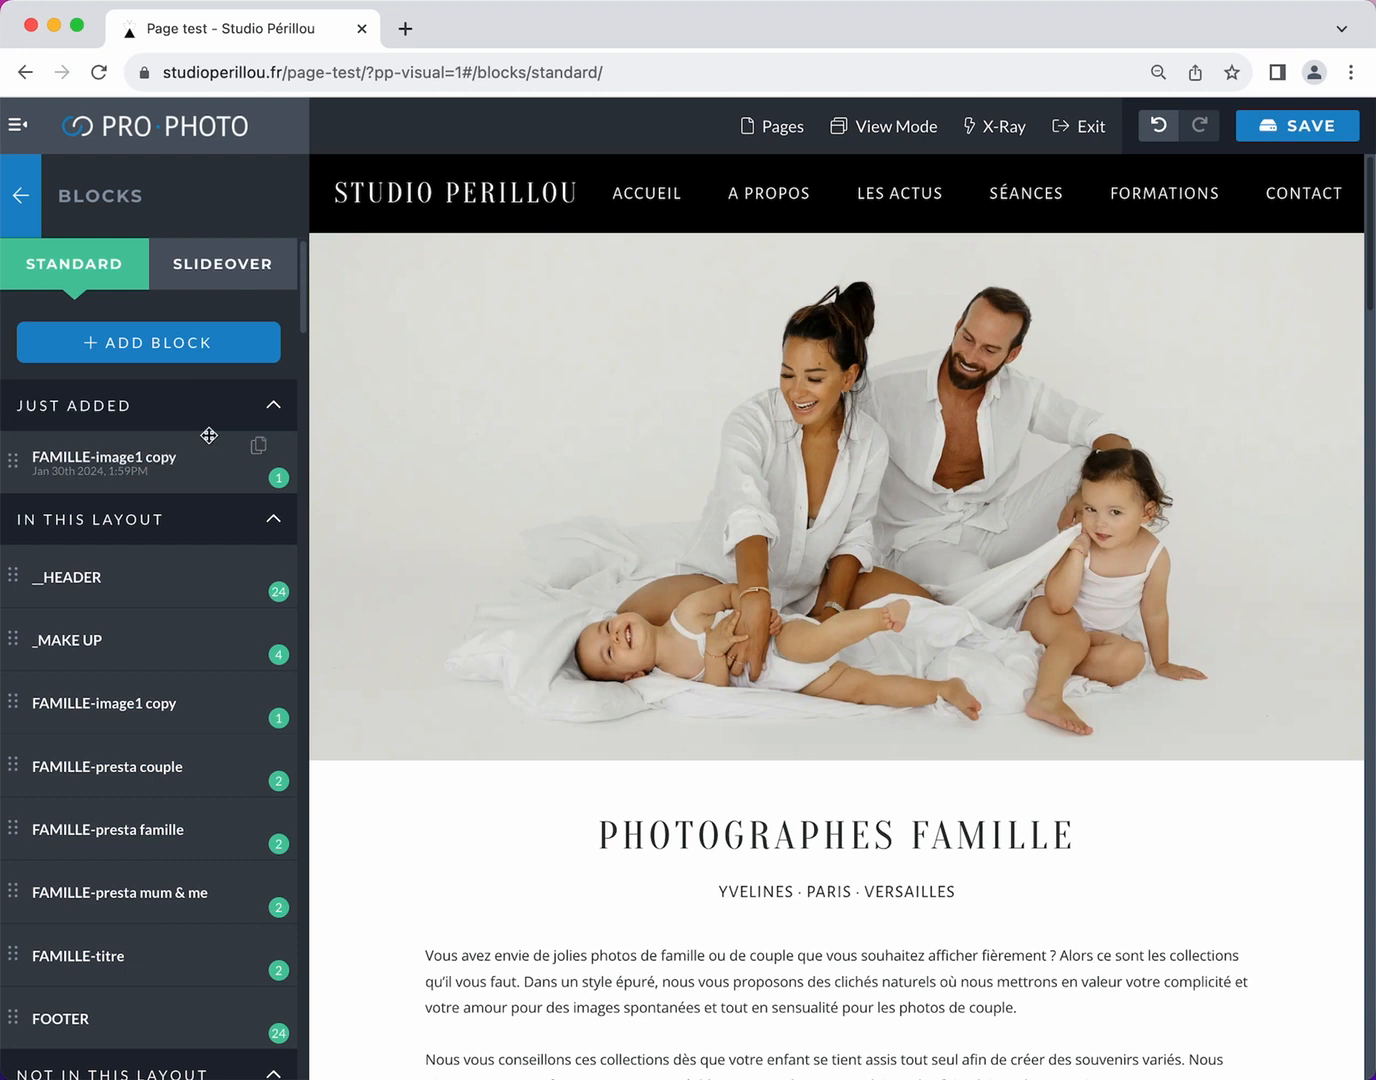
double_click(165, 458)
key("BackSpace")
key("BackSpace")
key("BackSpace")
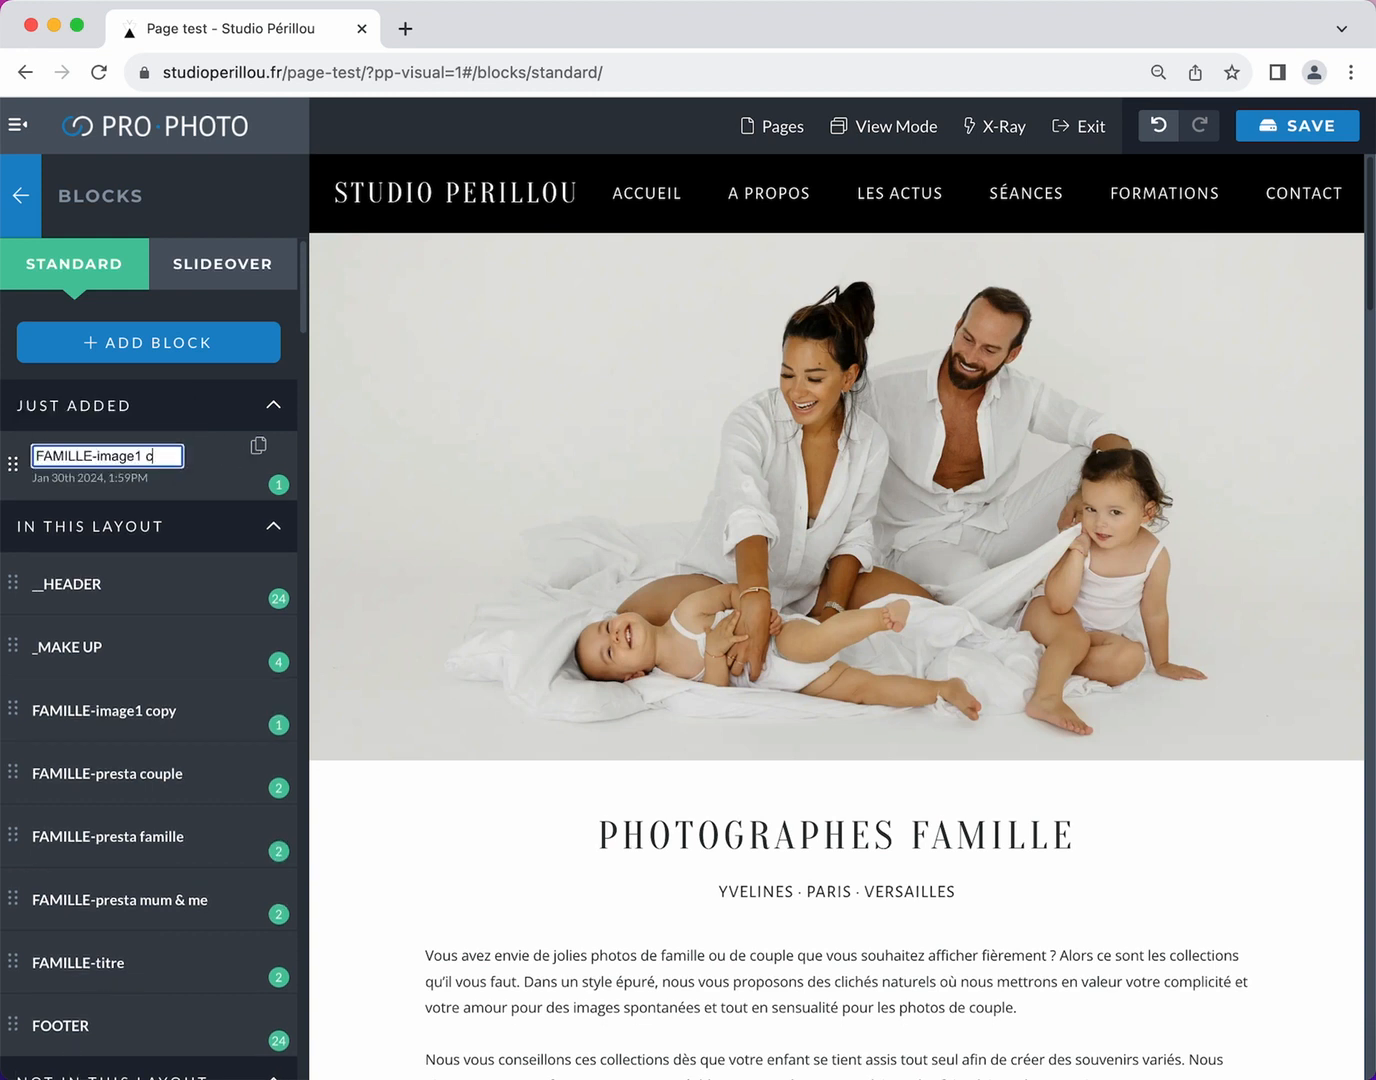
key("BackSpace")
key("BackSpace")
key("BackSpace")
key("BackSpace")
key("Return")
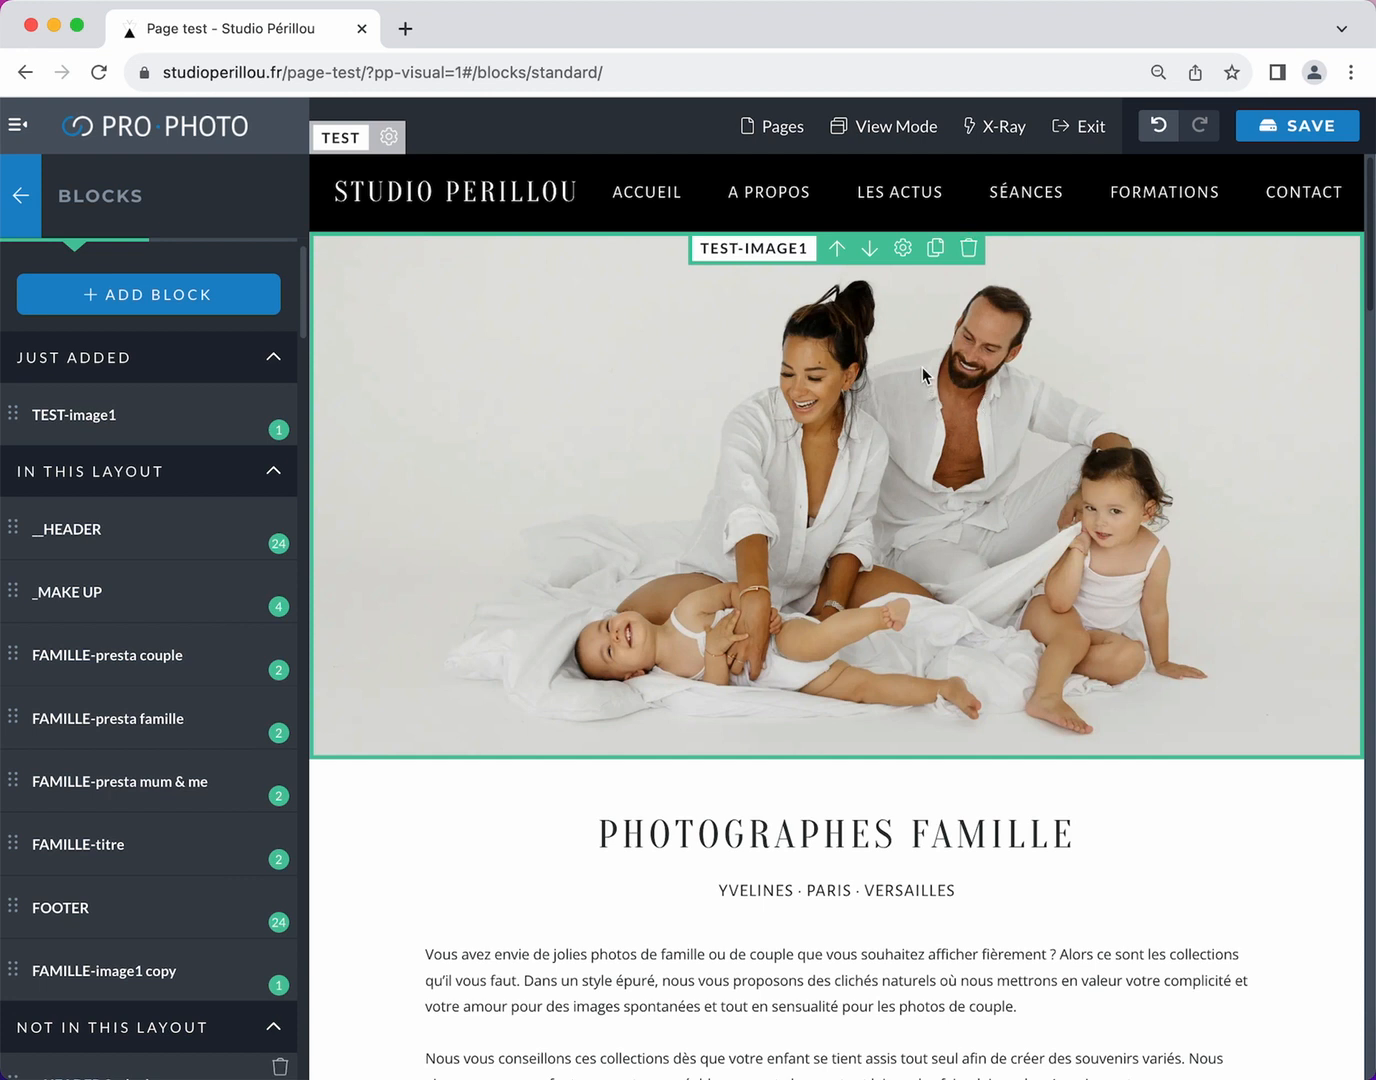
Replace the TEST-image1 block's background image with the media library photo of the woman in a red dress in a golden gift box
left_click(905, 252)
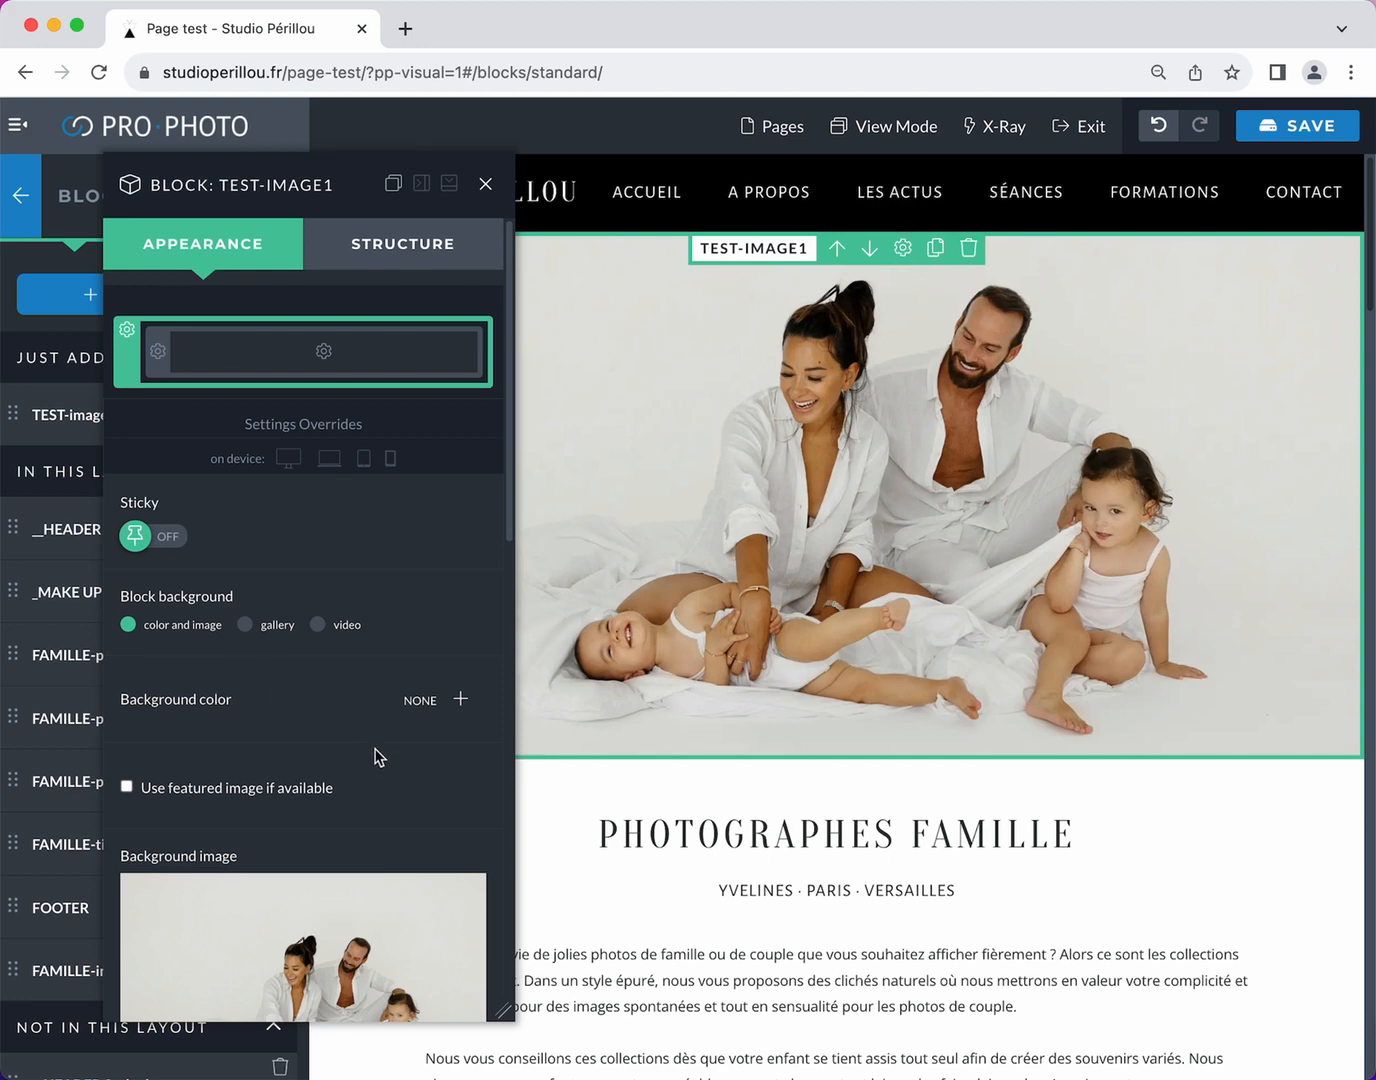
scroll(376, 739, "down", 3)
left_click(302, 754)
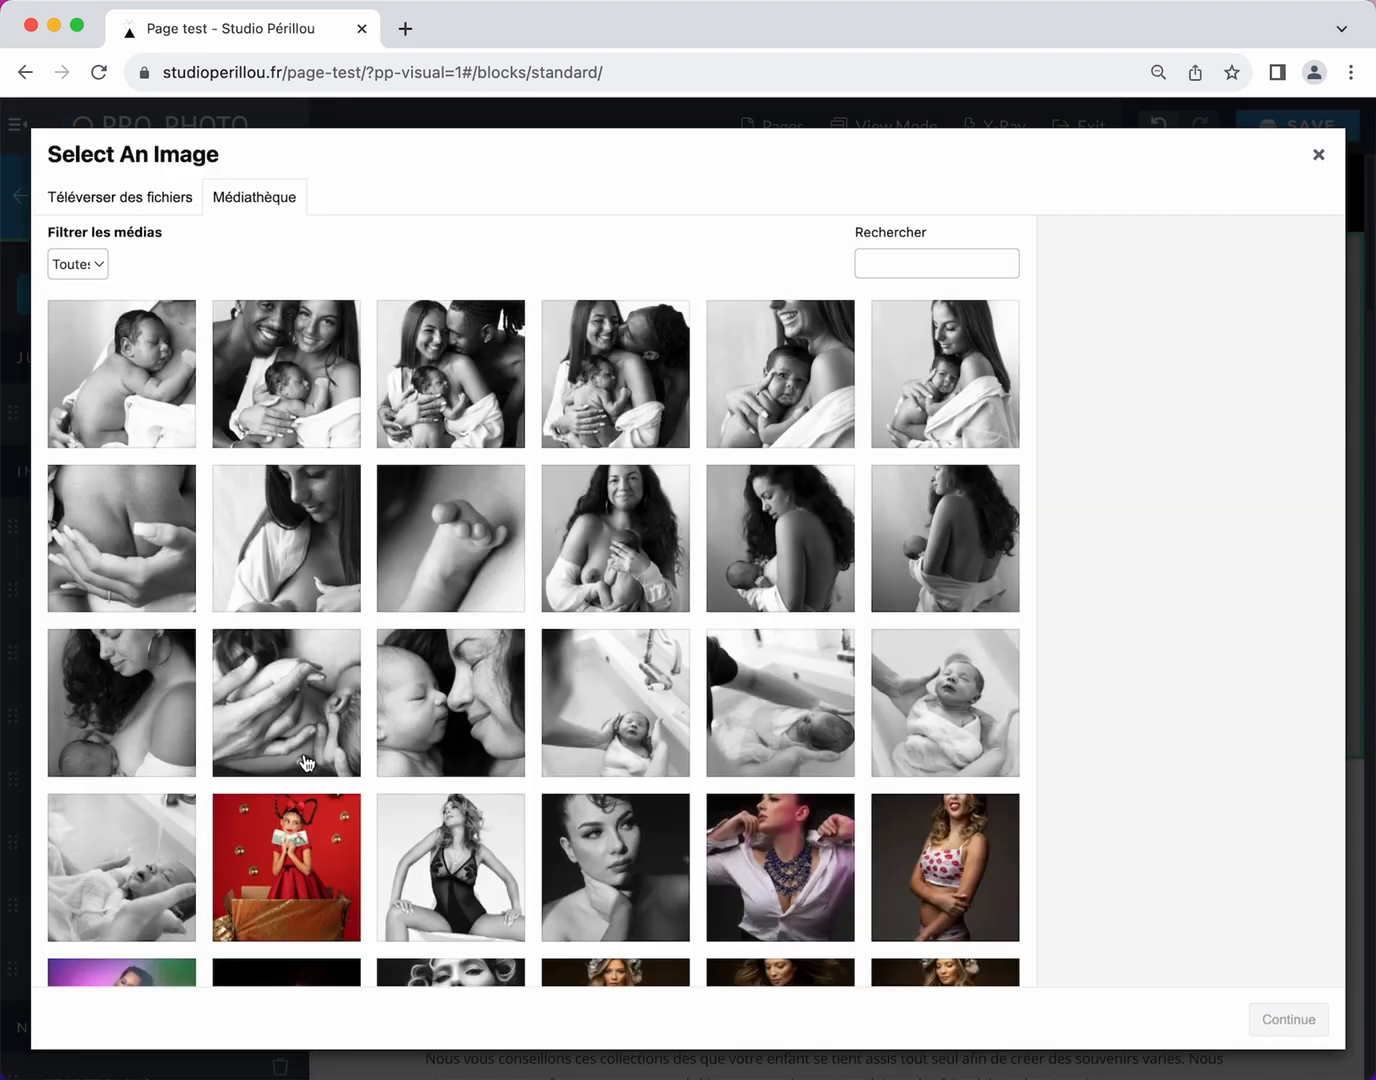
left_click(300, 852)
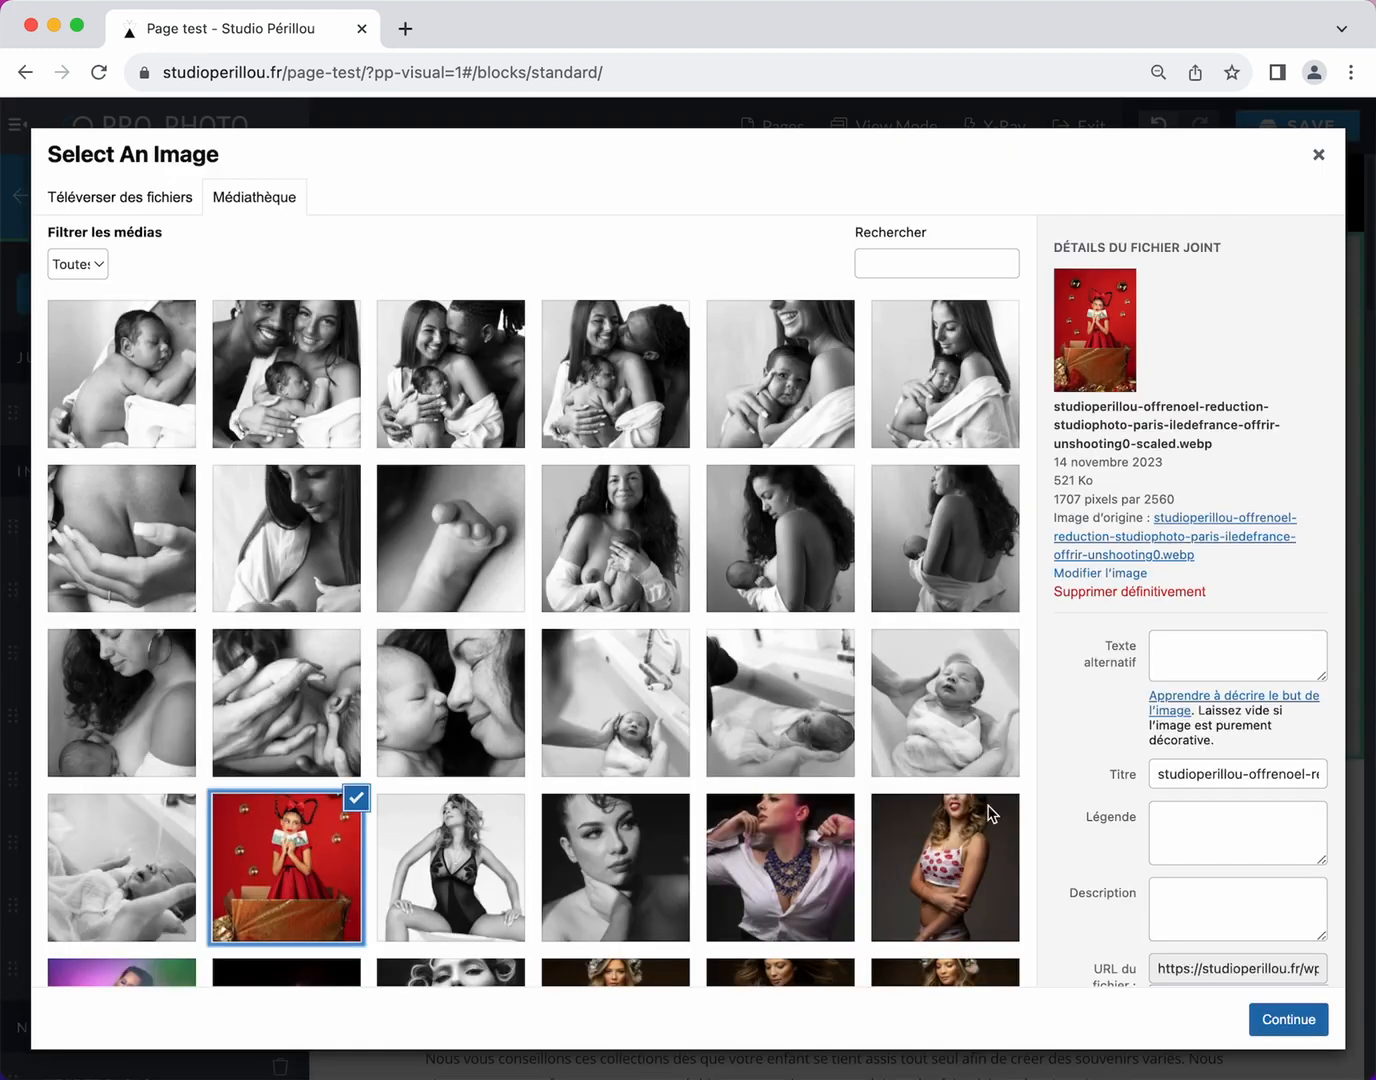
left_click(1299, 1022)
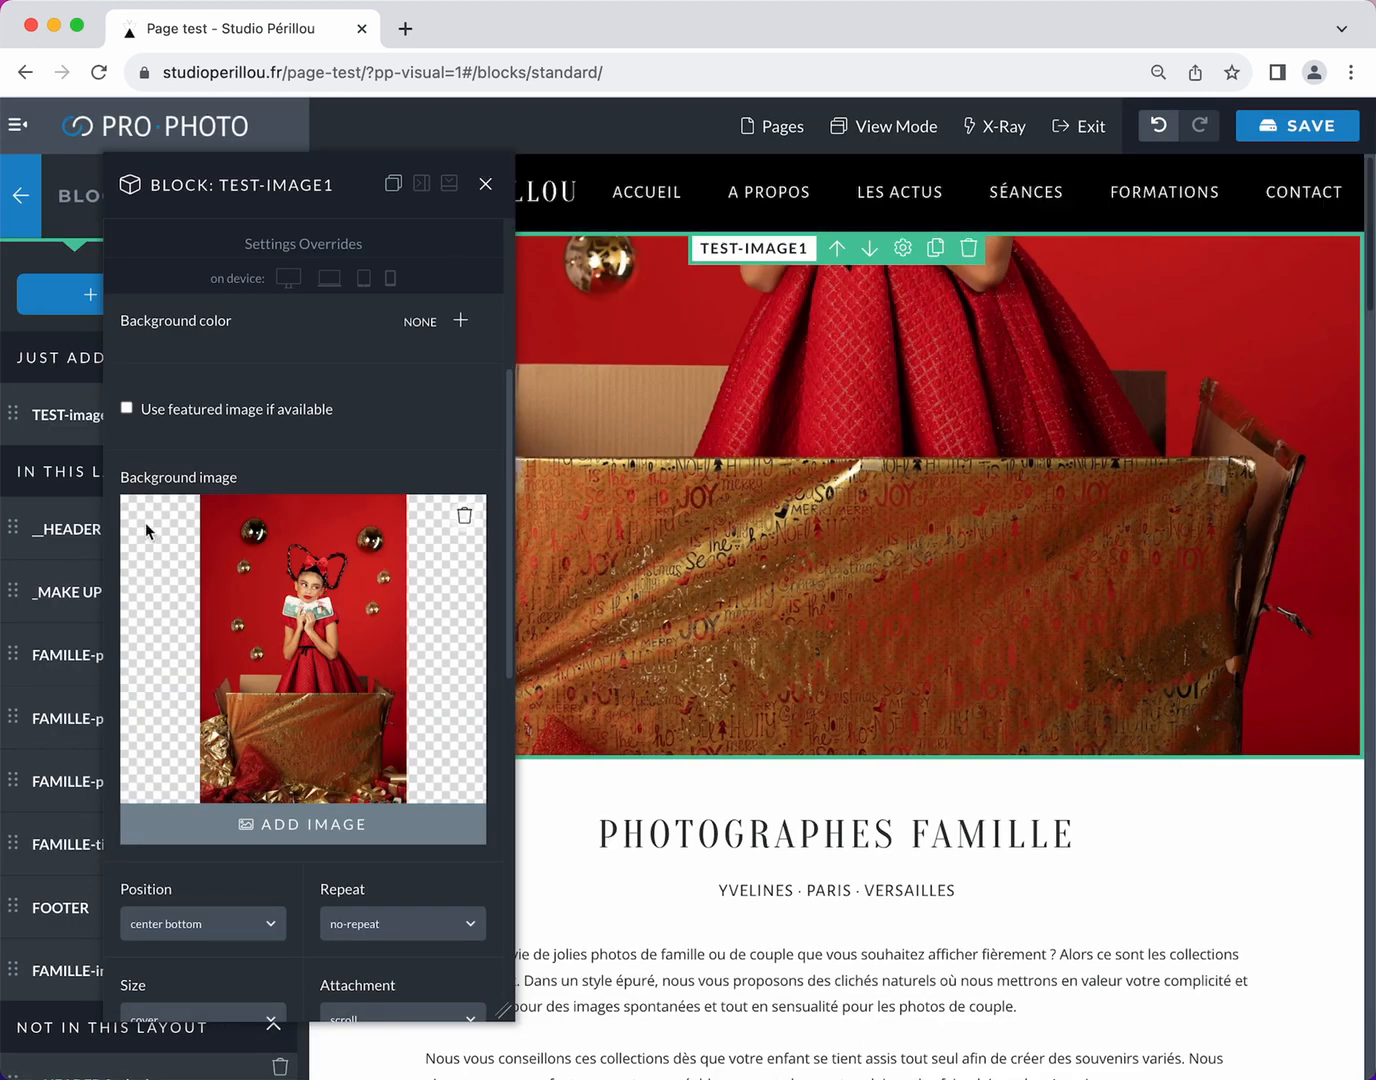
left_click(488, 186)
Unlock the FAMILLE-titre block below the top image and make it unique to this layout
scroll(994, 490, "down", 3)
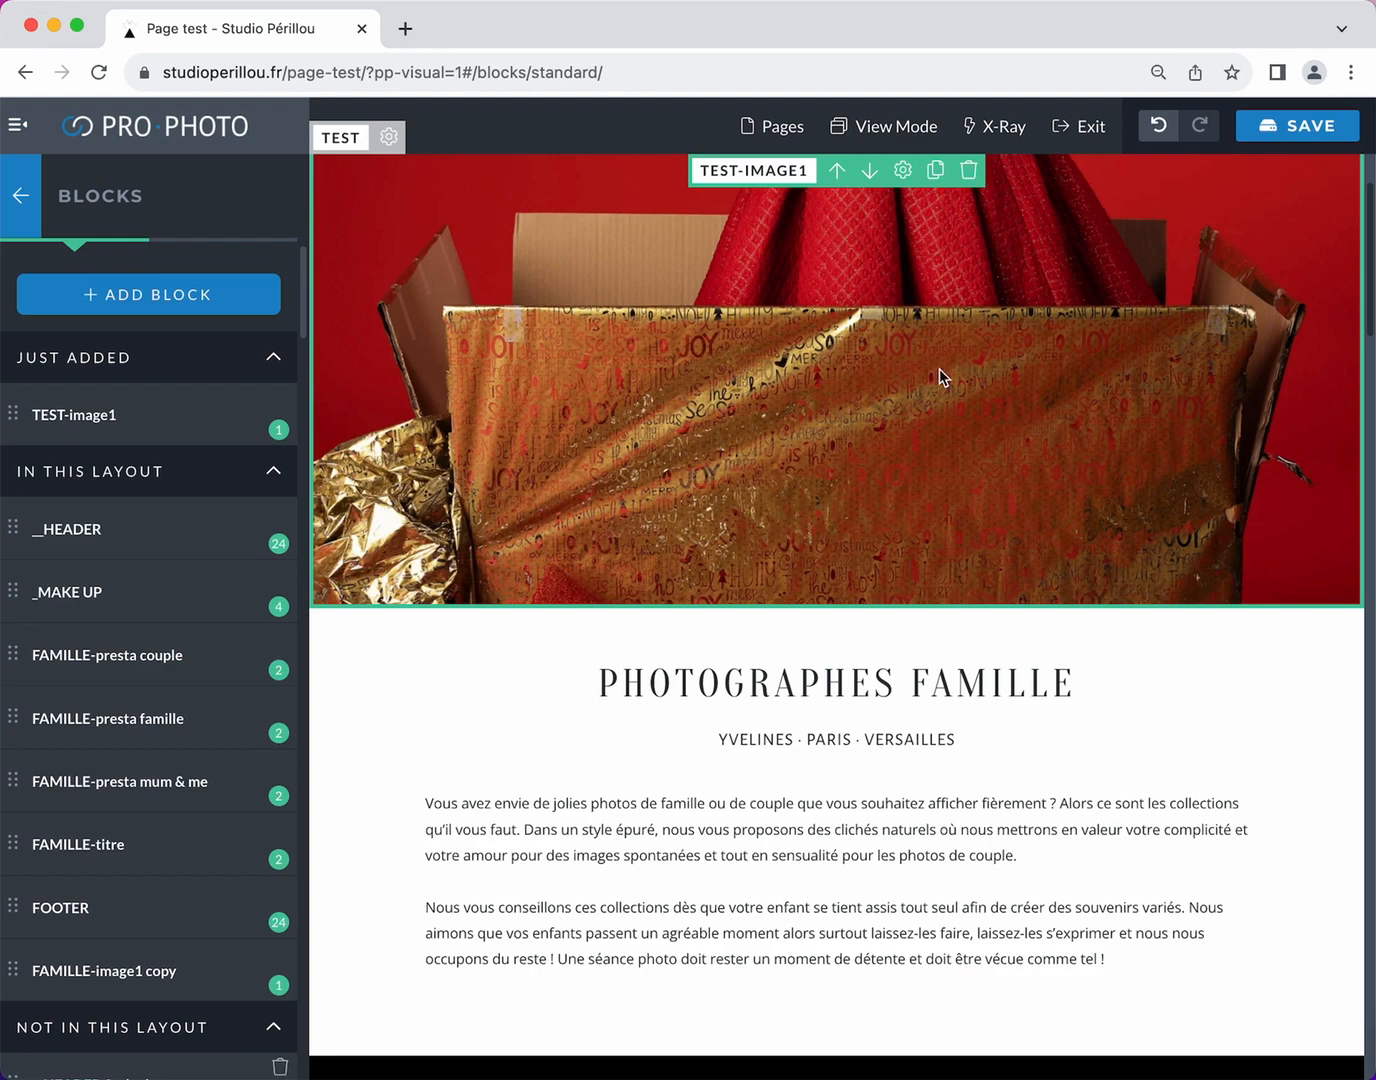
scroll(940, 377, "down", 7)
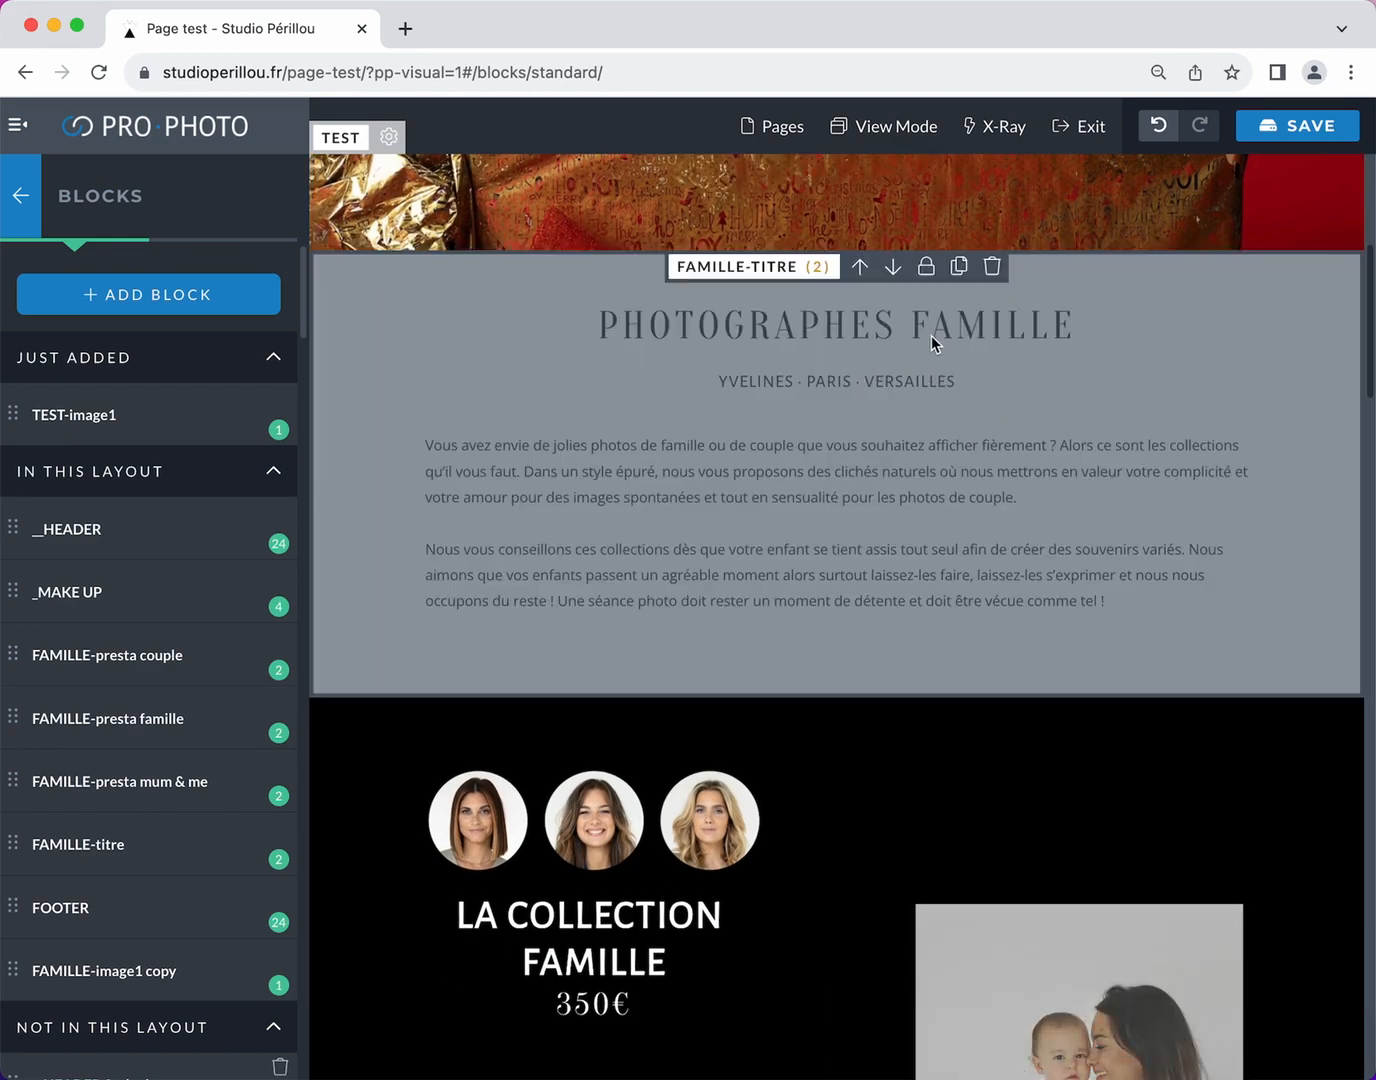
left_click(927, 268)
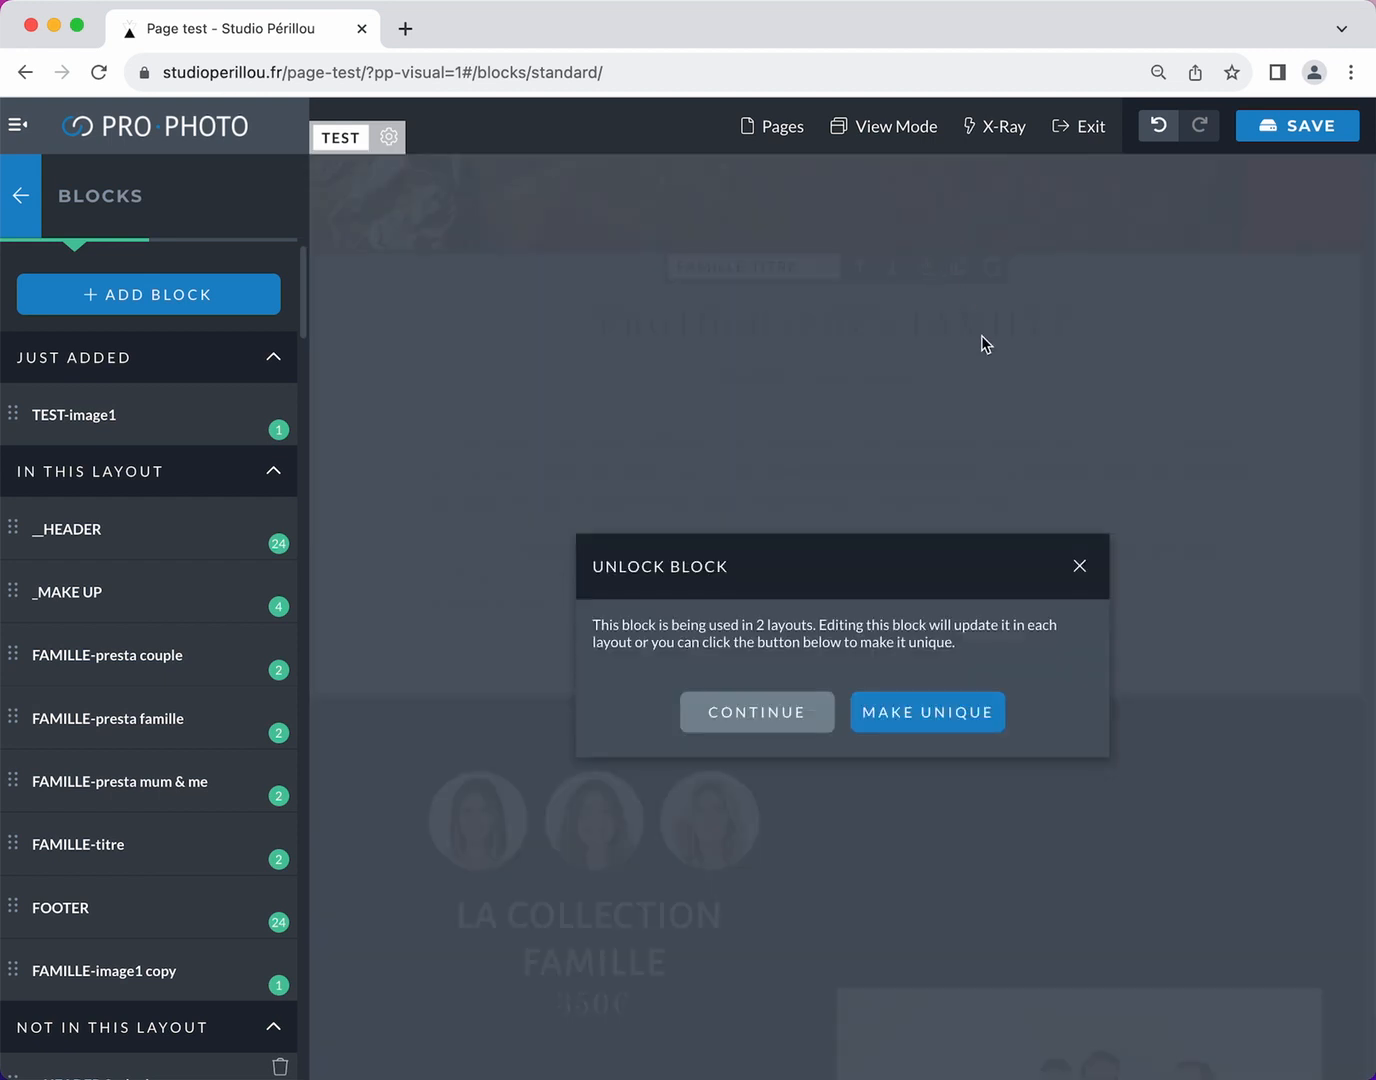
left_click(948, 716)
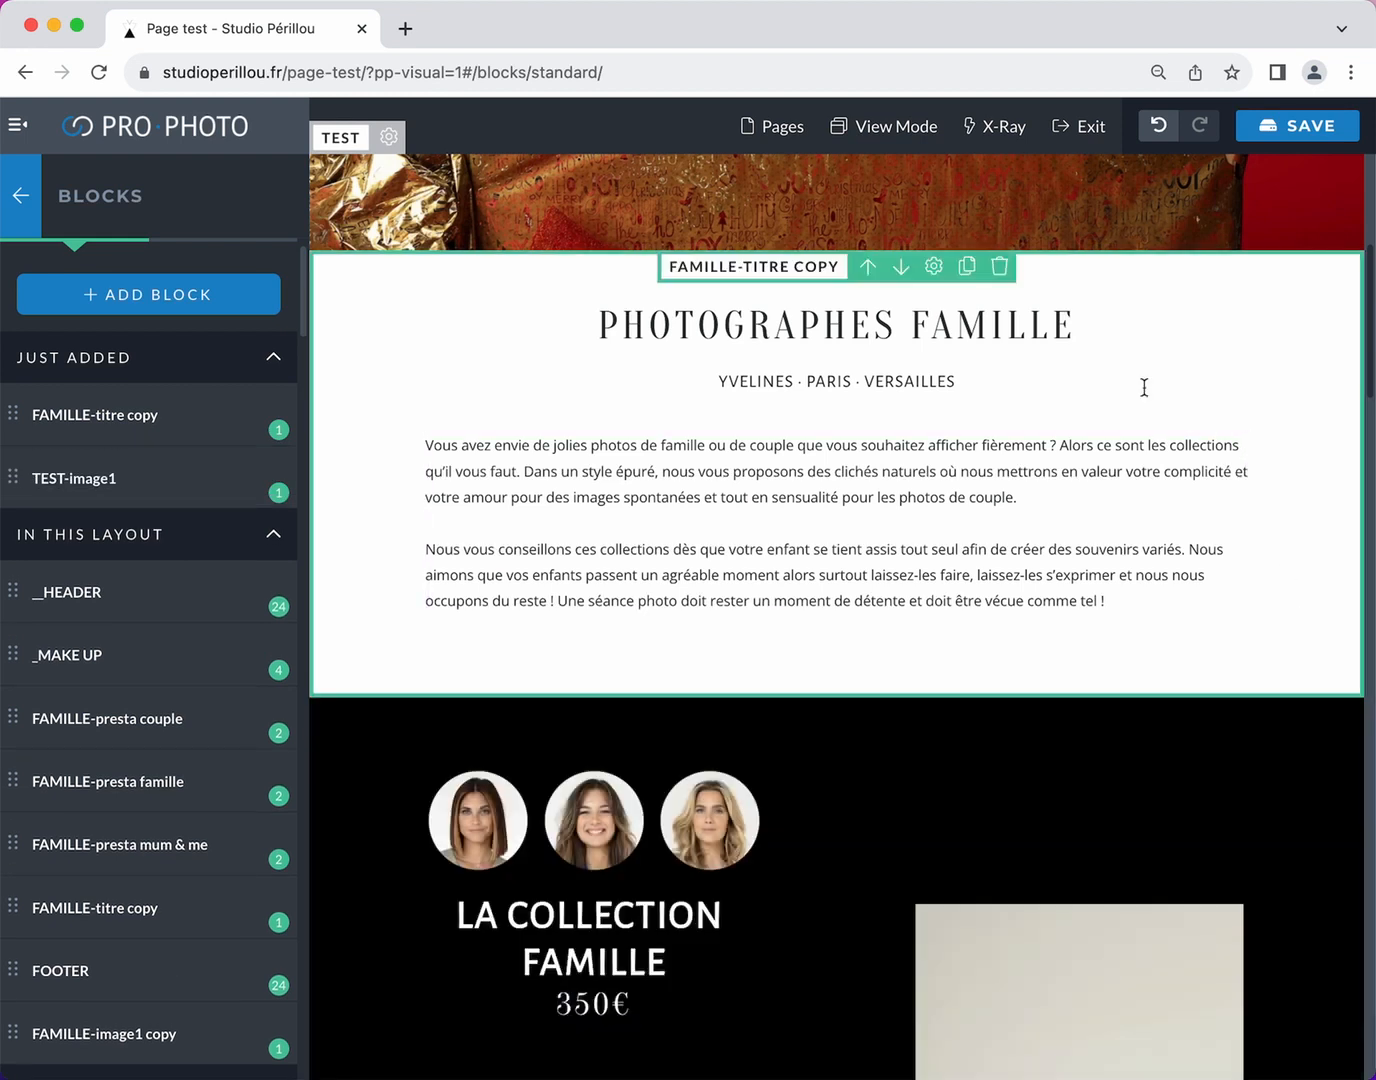
Rename the FAMILLE-titre copy block as "TEST-intro"
double_click(115, 403)
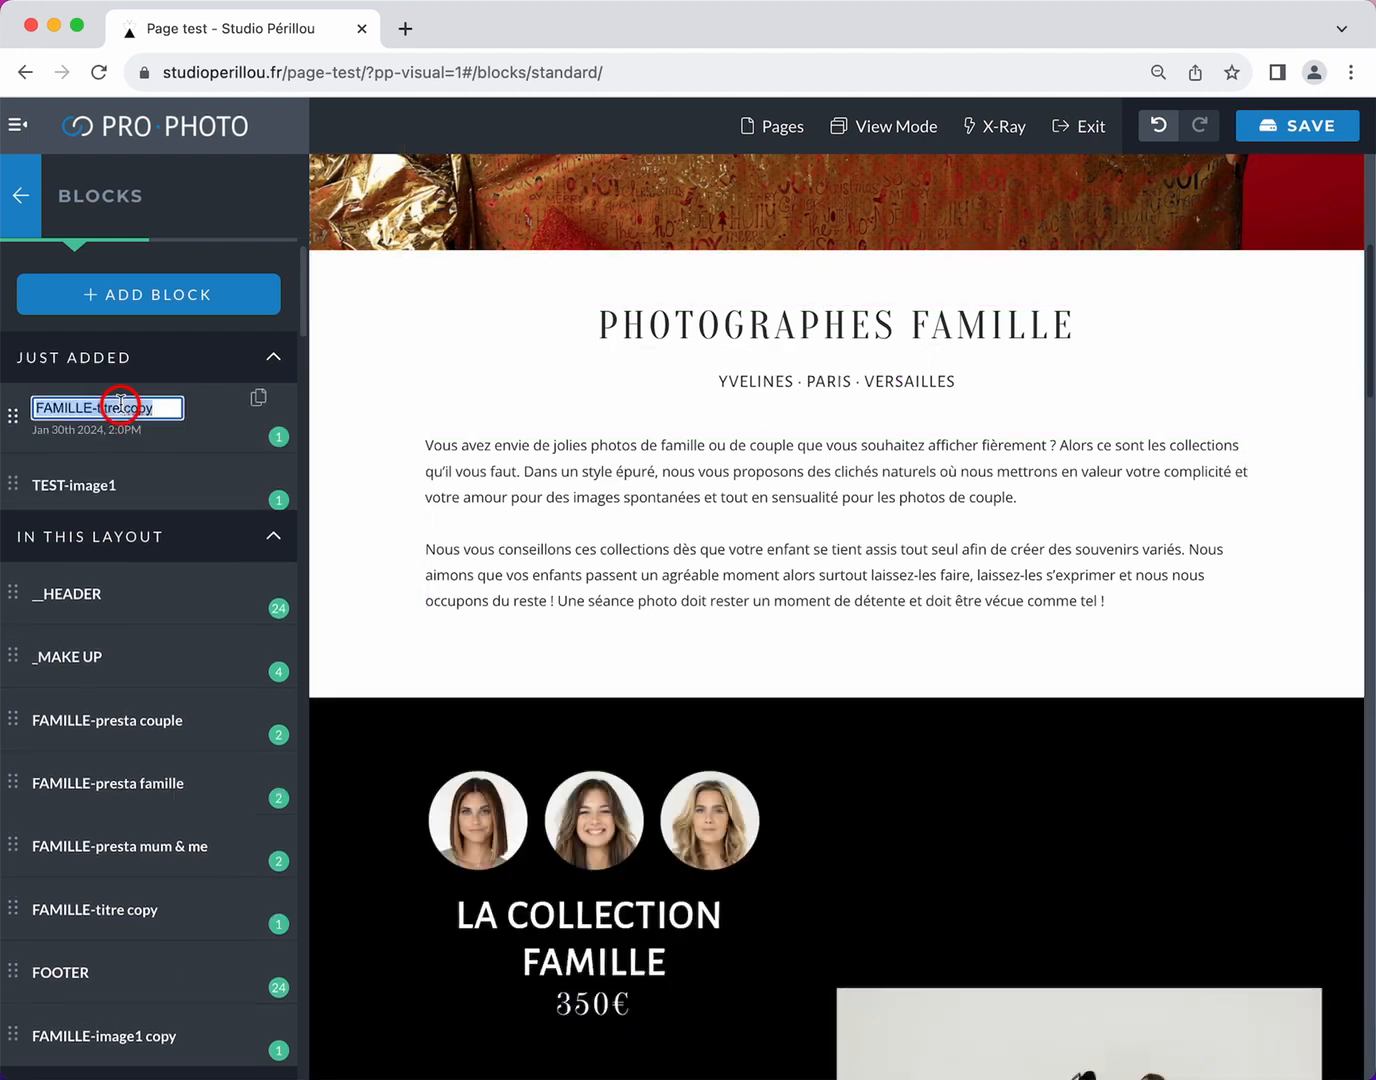
type("TE")
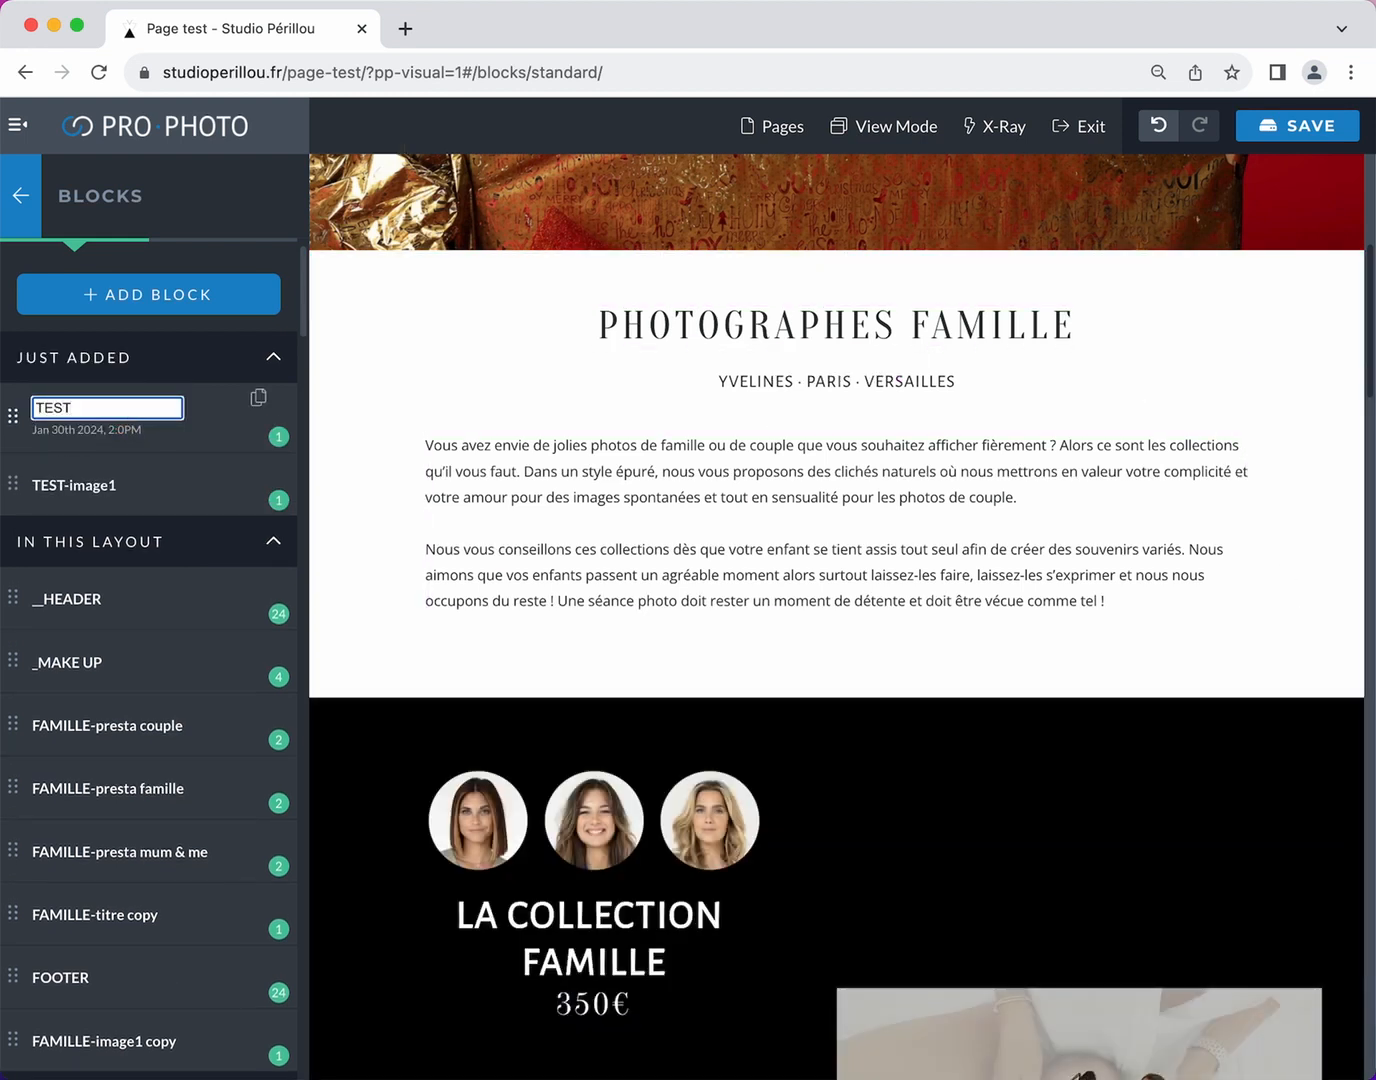
type("ST")
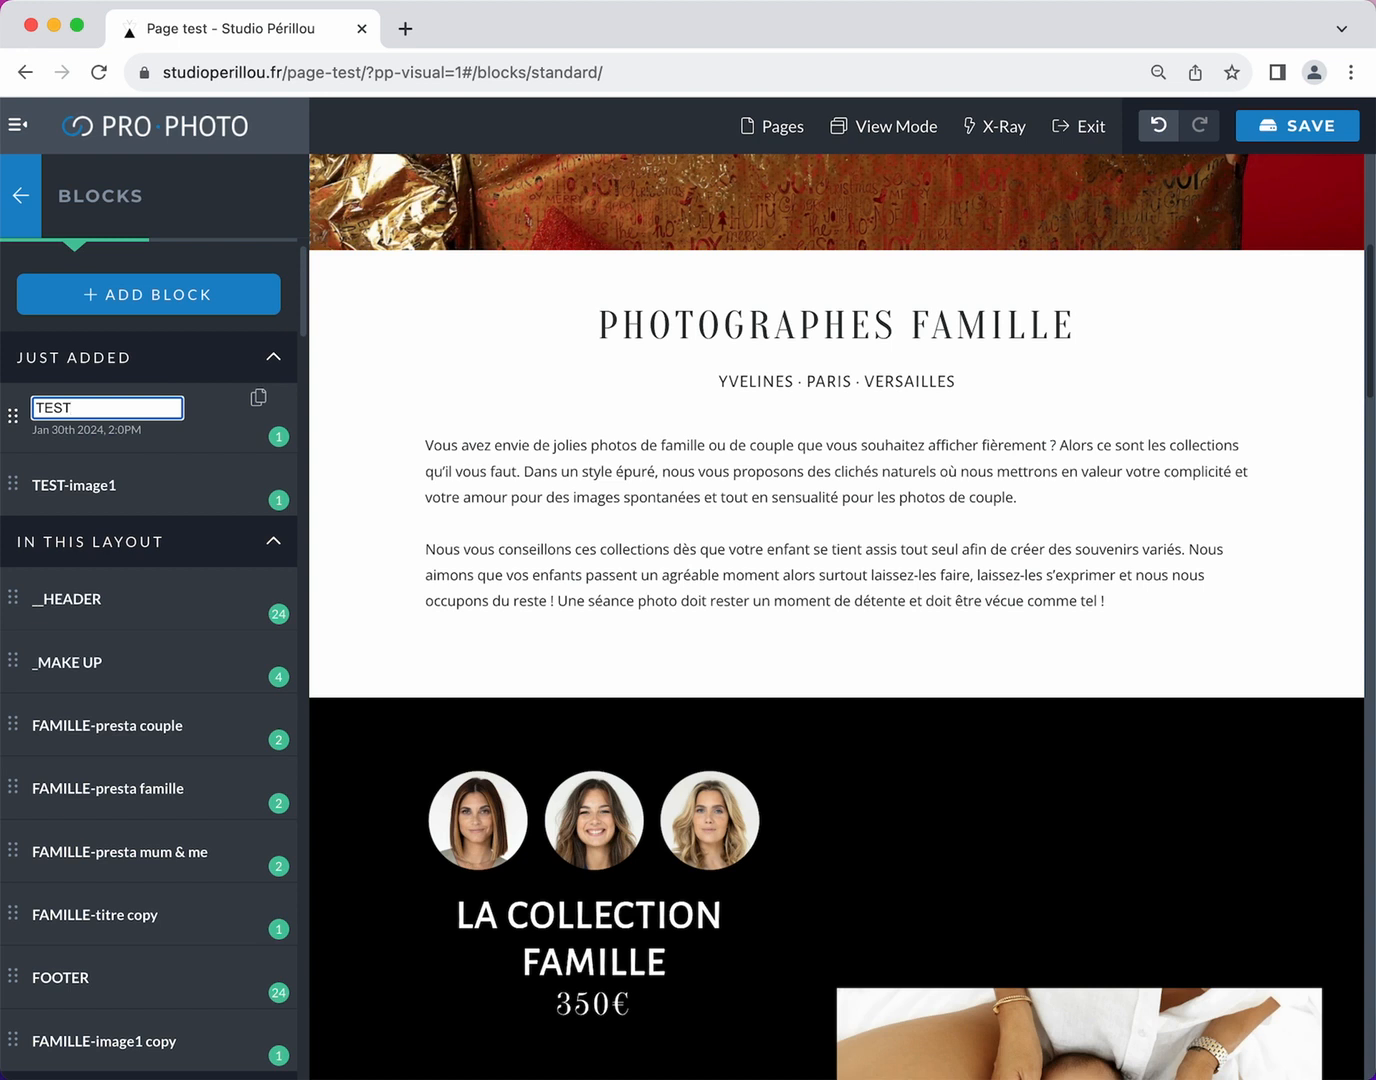
type("-intr")
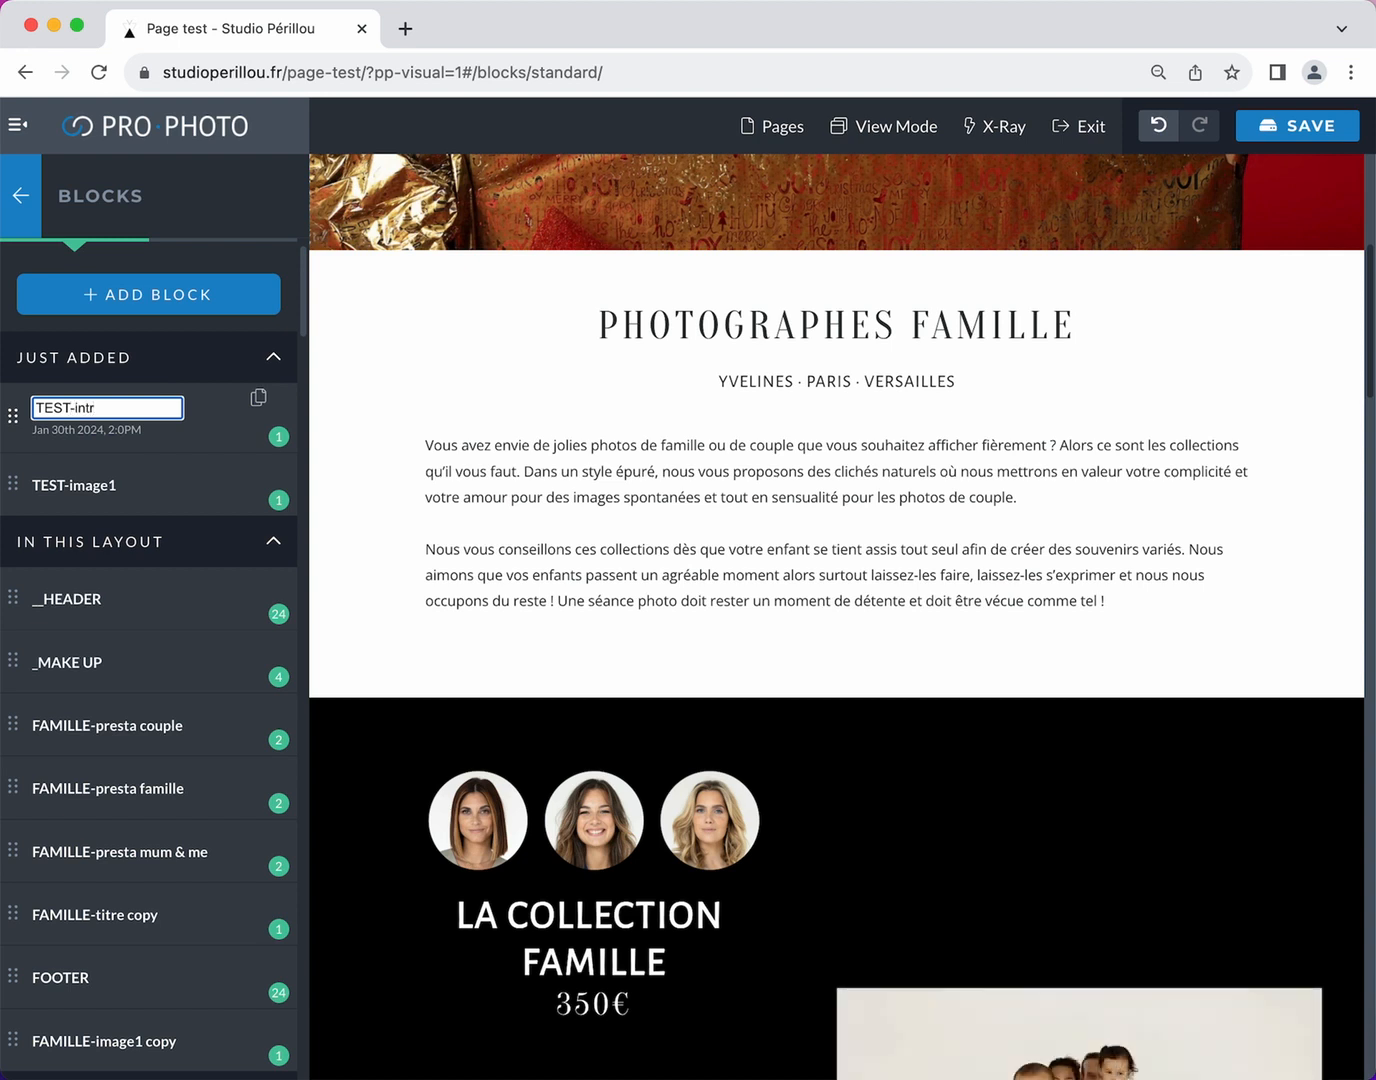
type("o")
key("Return")
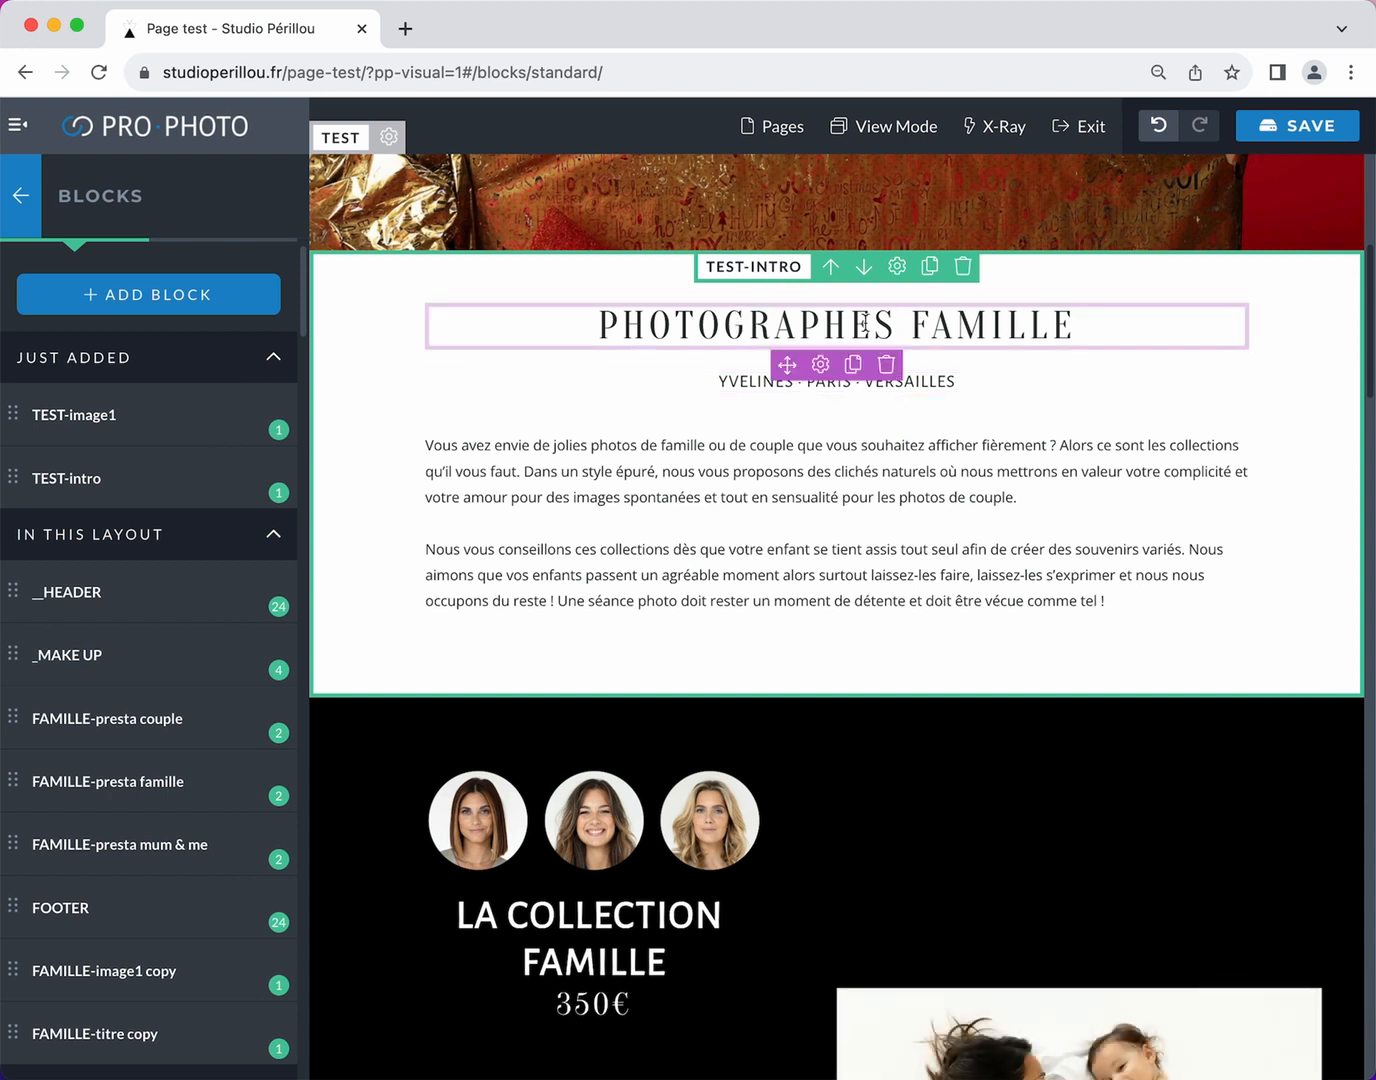
Change the TEST-intro heading to "PHOTOGRAPHES D'ENTREPRISE" and replace all its body text with the filler "dfghdfghdfghdfghdfghdfhdfgh"
left_click_drag(914, 323, 1075, 323)
type("D'ENTREPRISE")
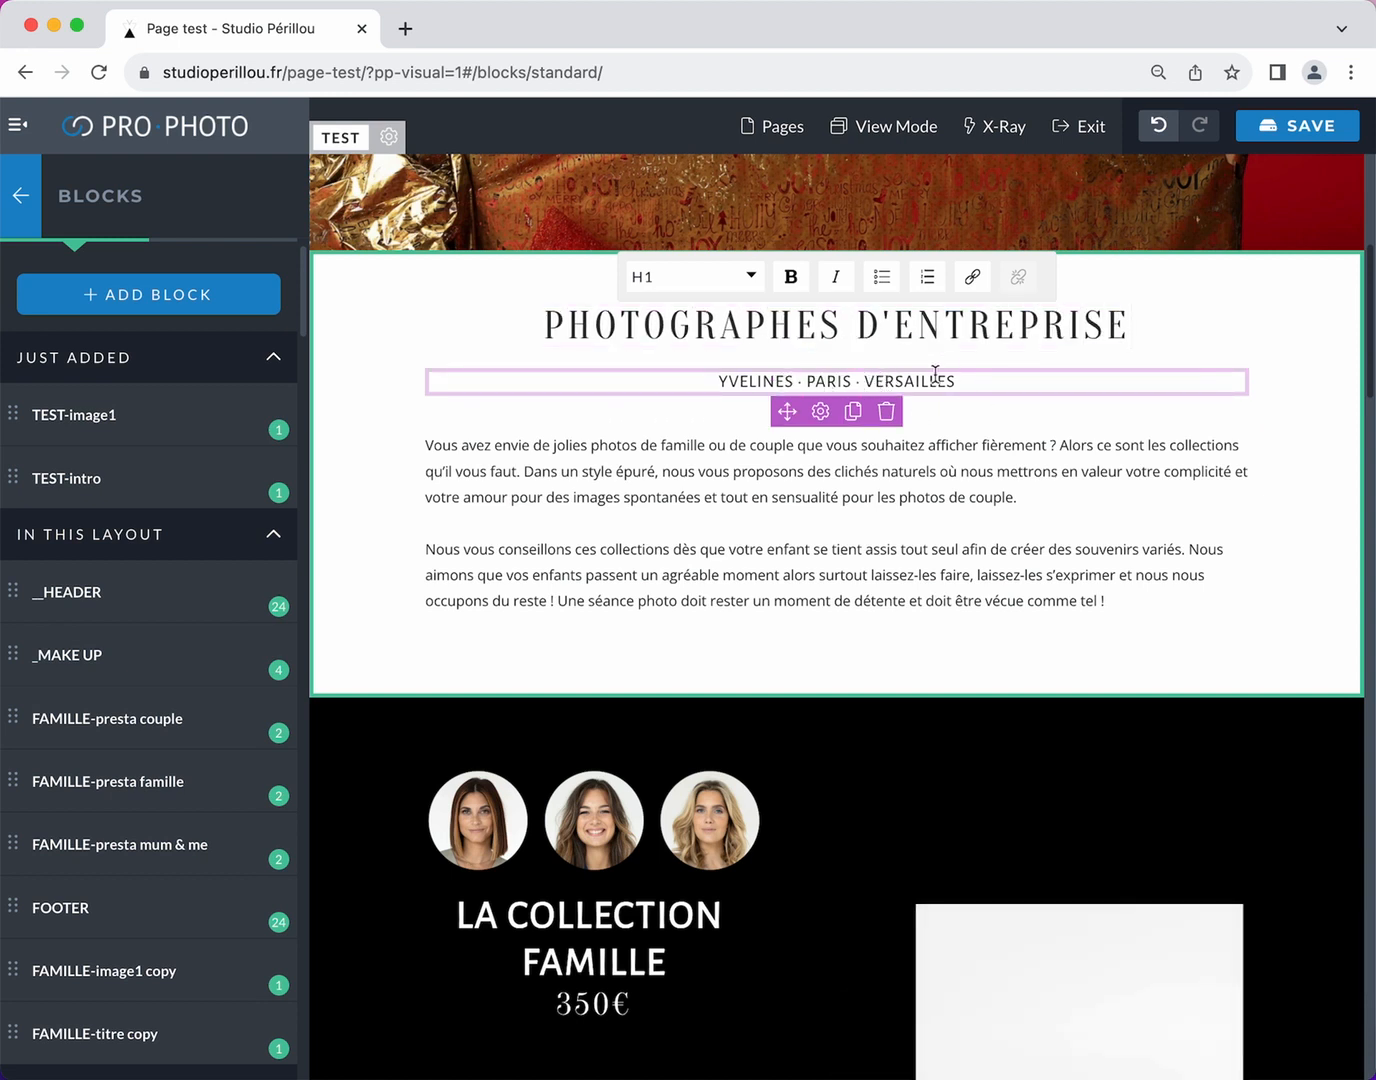
triple_click(1004, 468)
key("super+a")
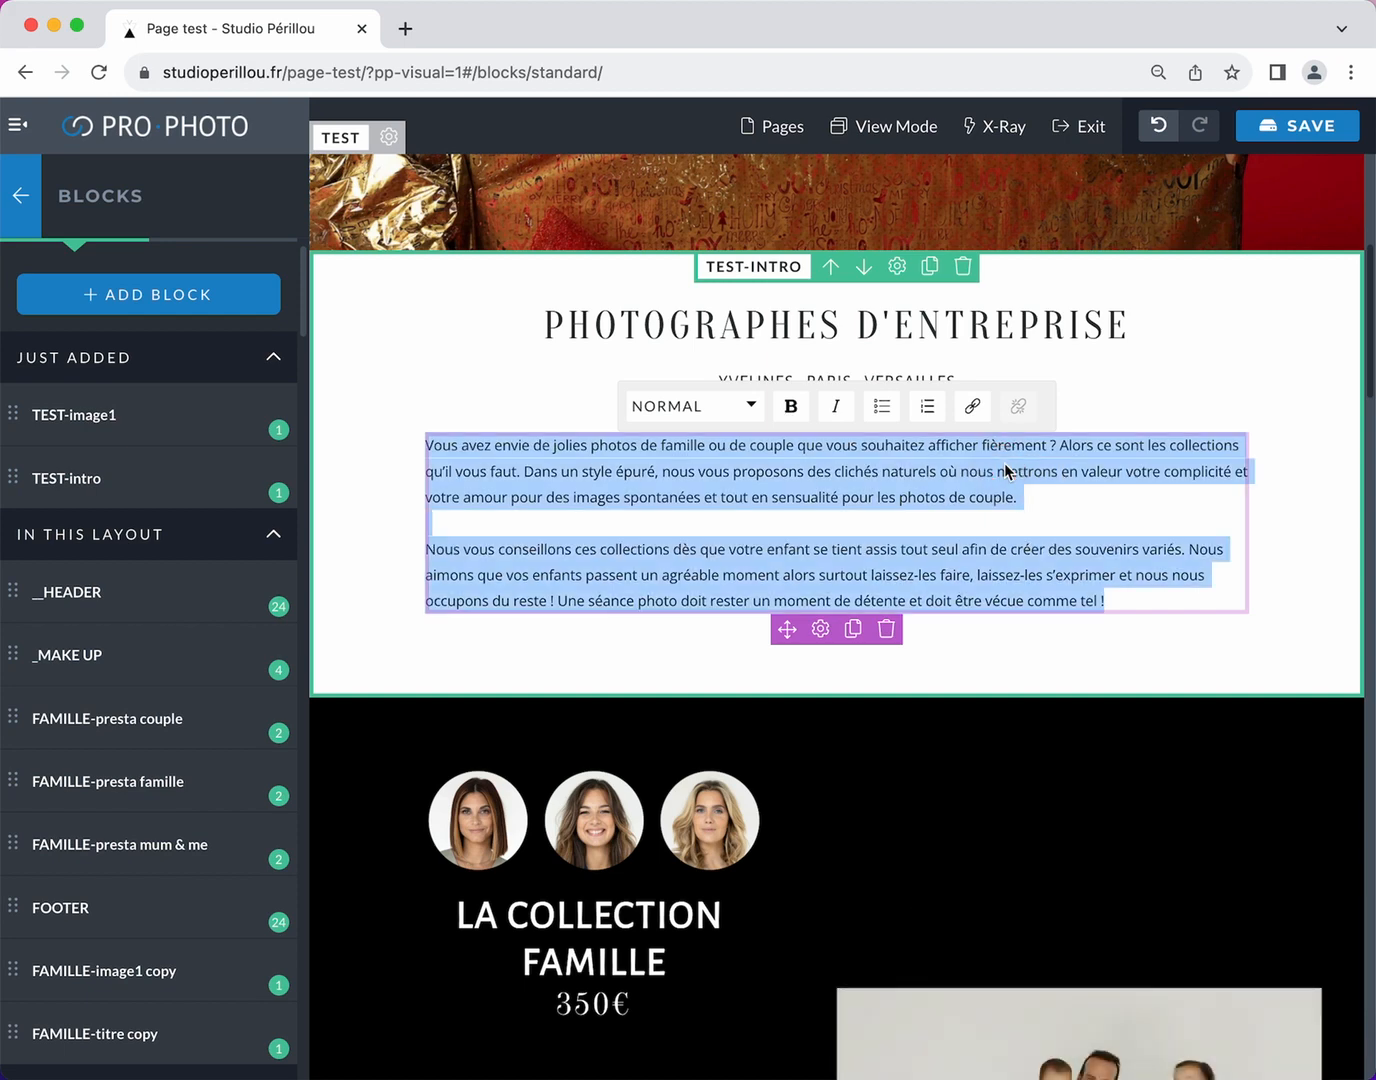
type("dfghdfghdfghdfghdfghdfhdfgh")
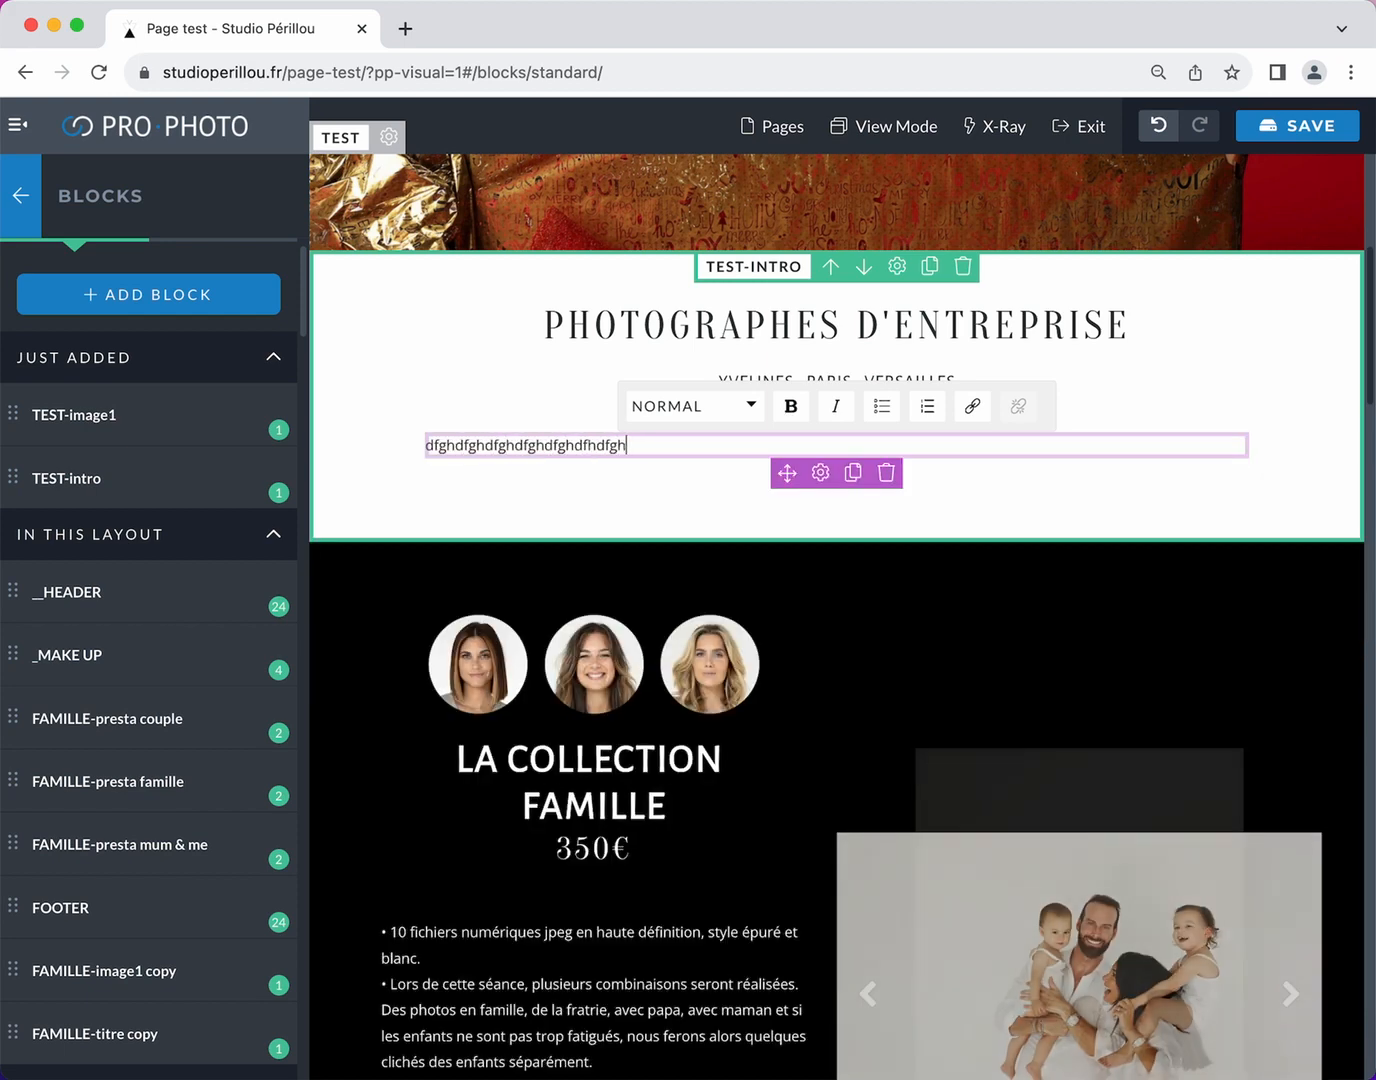
left_click(1212, 351)
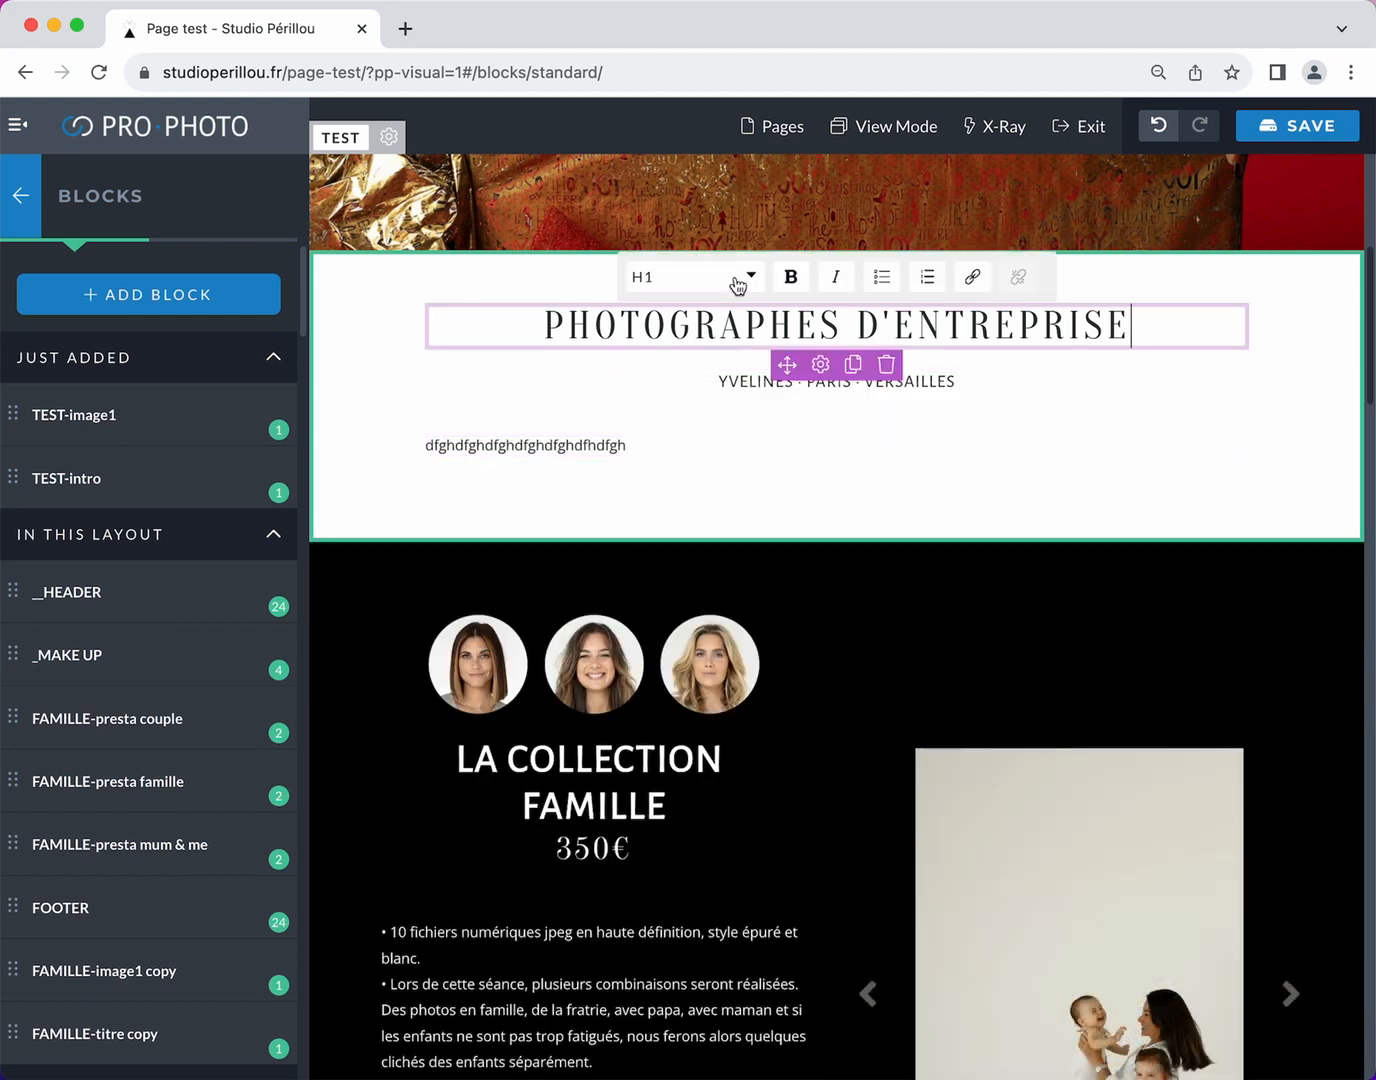
Save the changes made to the Test layout
scroll(858, 290, "down", 3)
scroll(883, 310, "up", 5)
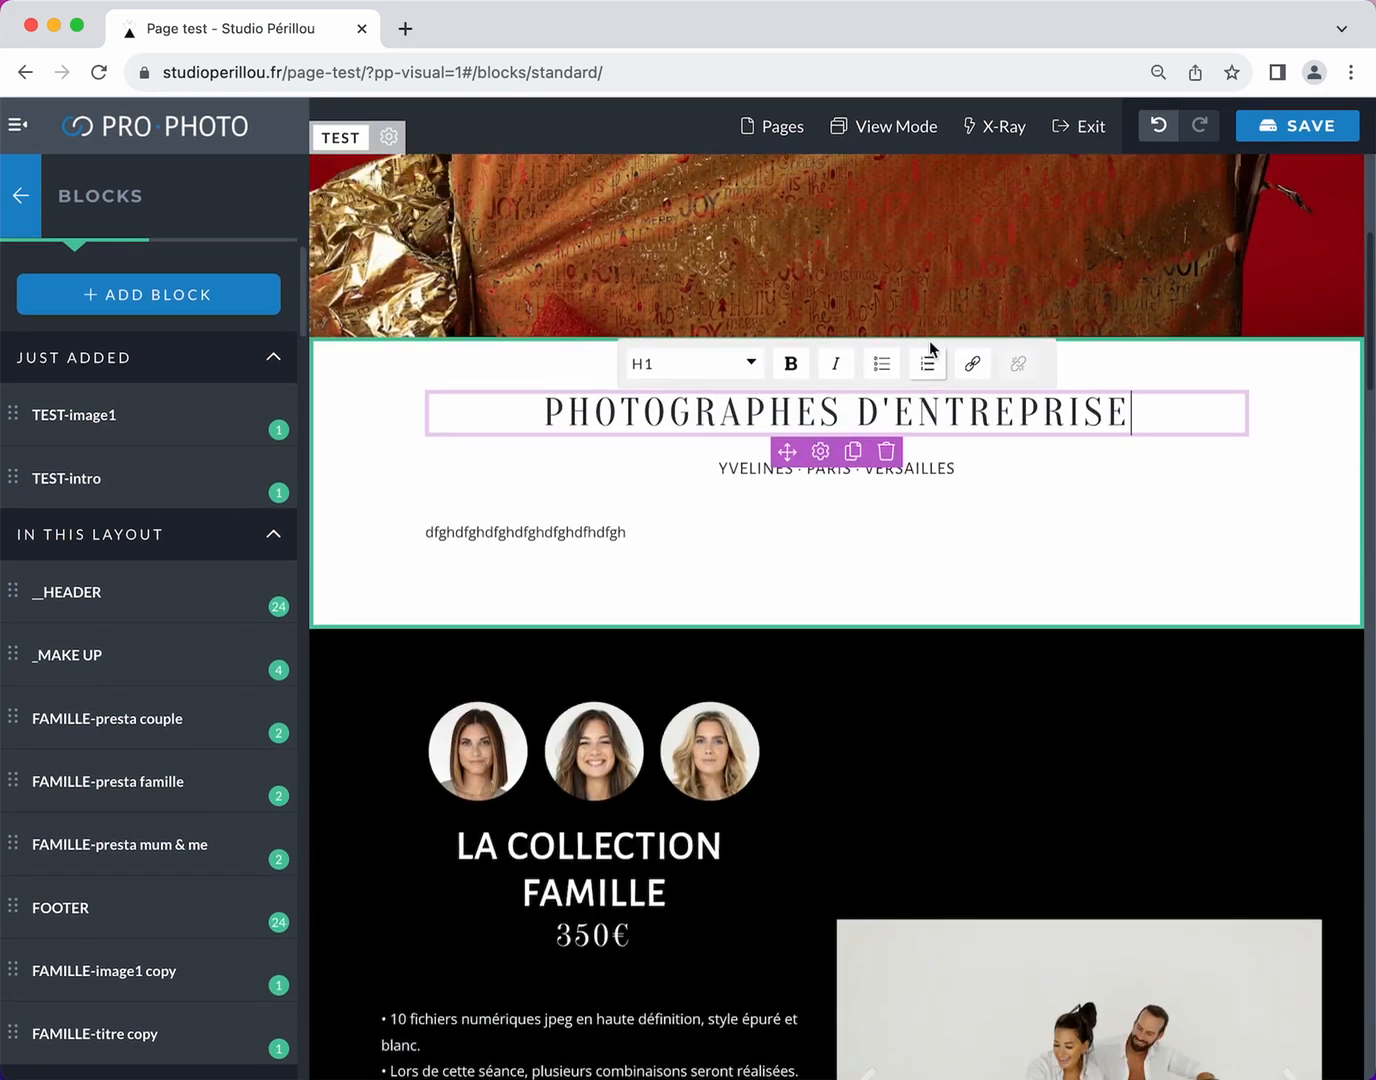
left_click(1312, 124)
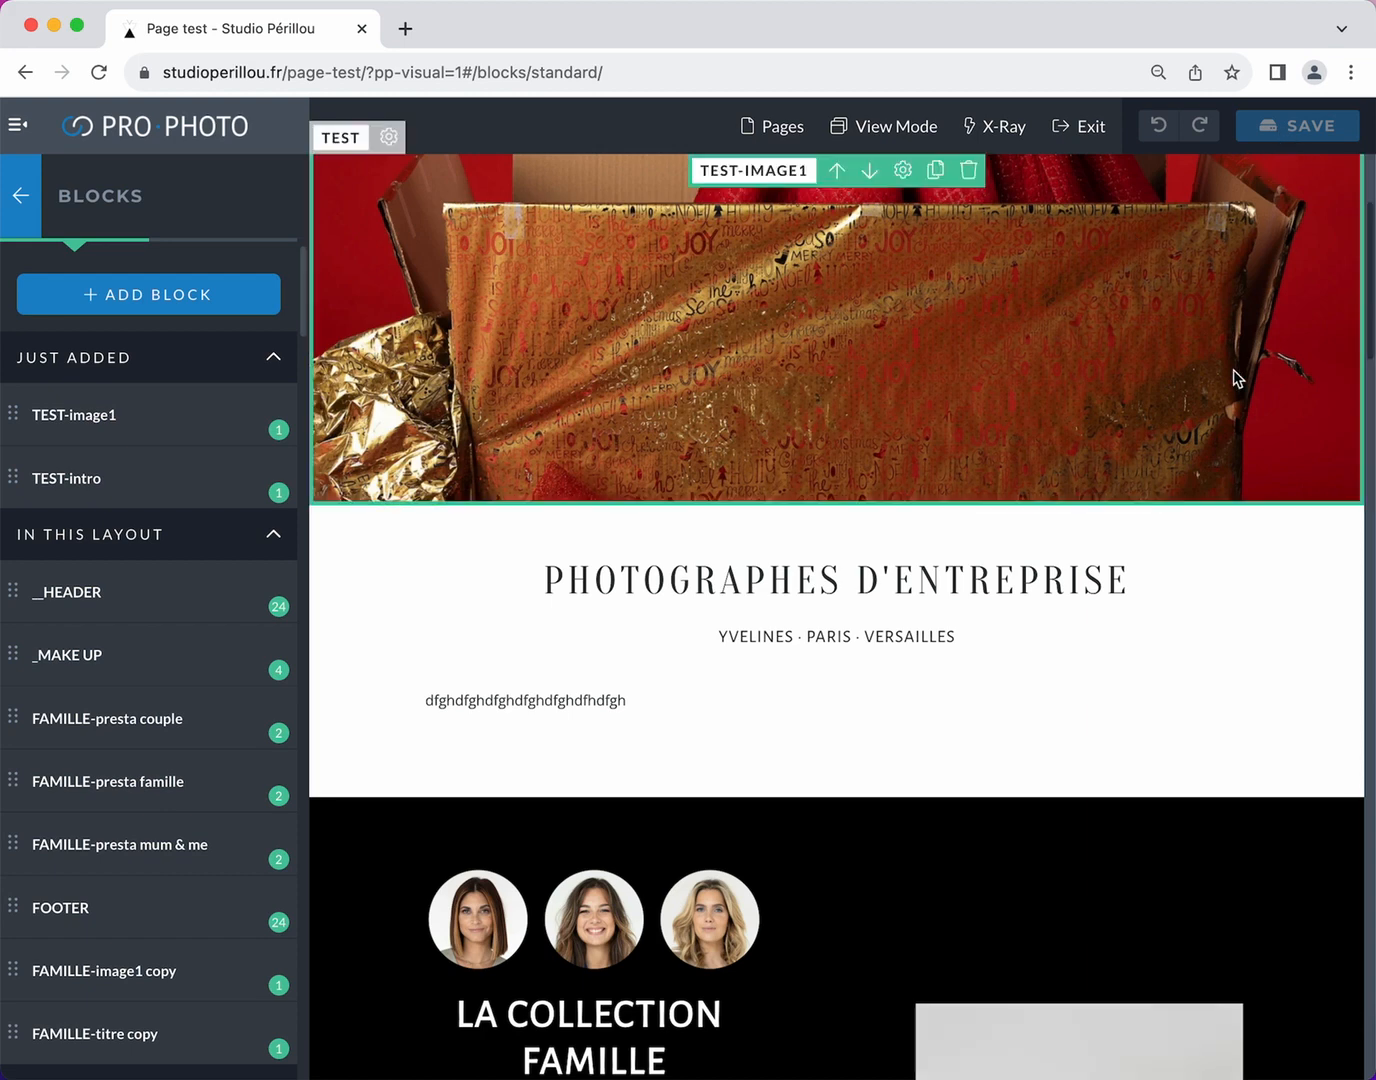
Move the FAMILLE-presta mum & me block up past FAMILLE-presta famille and TEST-intro, directly below TEST-image1
scroll(1236, 378, "up", 2)
scroll(1236, 378, "down", 7)
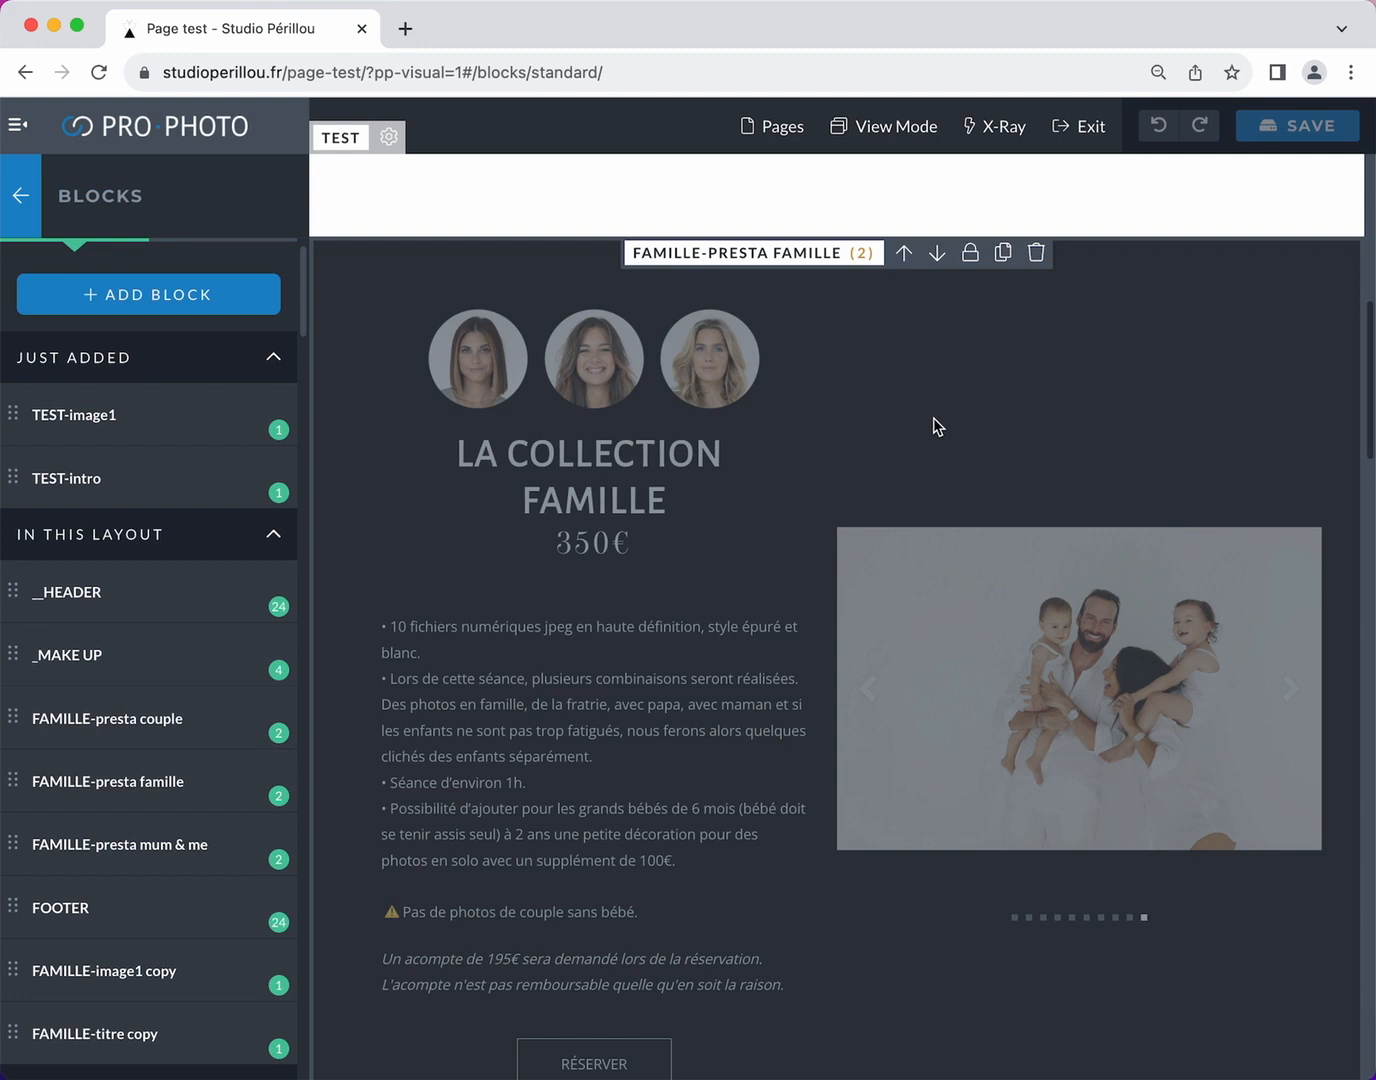
scroll(970, 375, "up", 2)
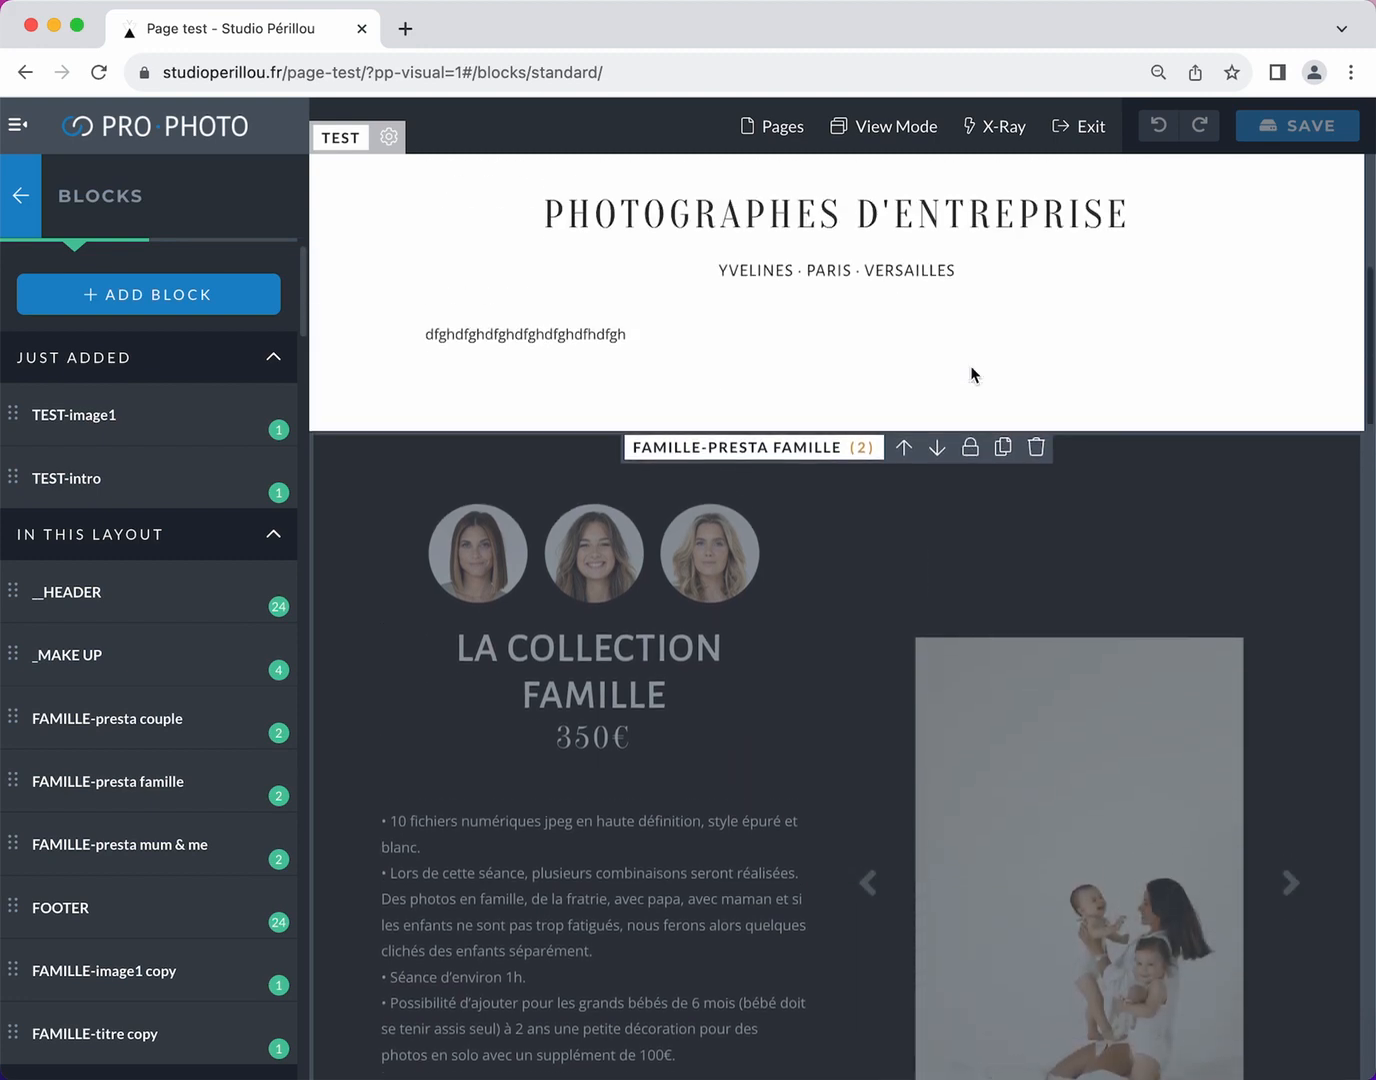
scroll(970, 375, "down", 12)
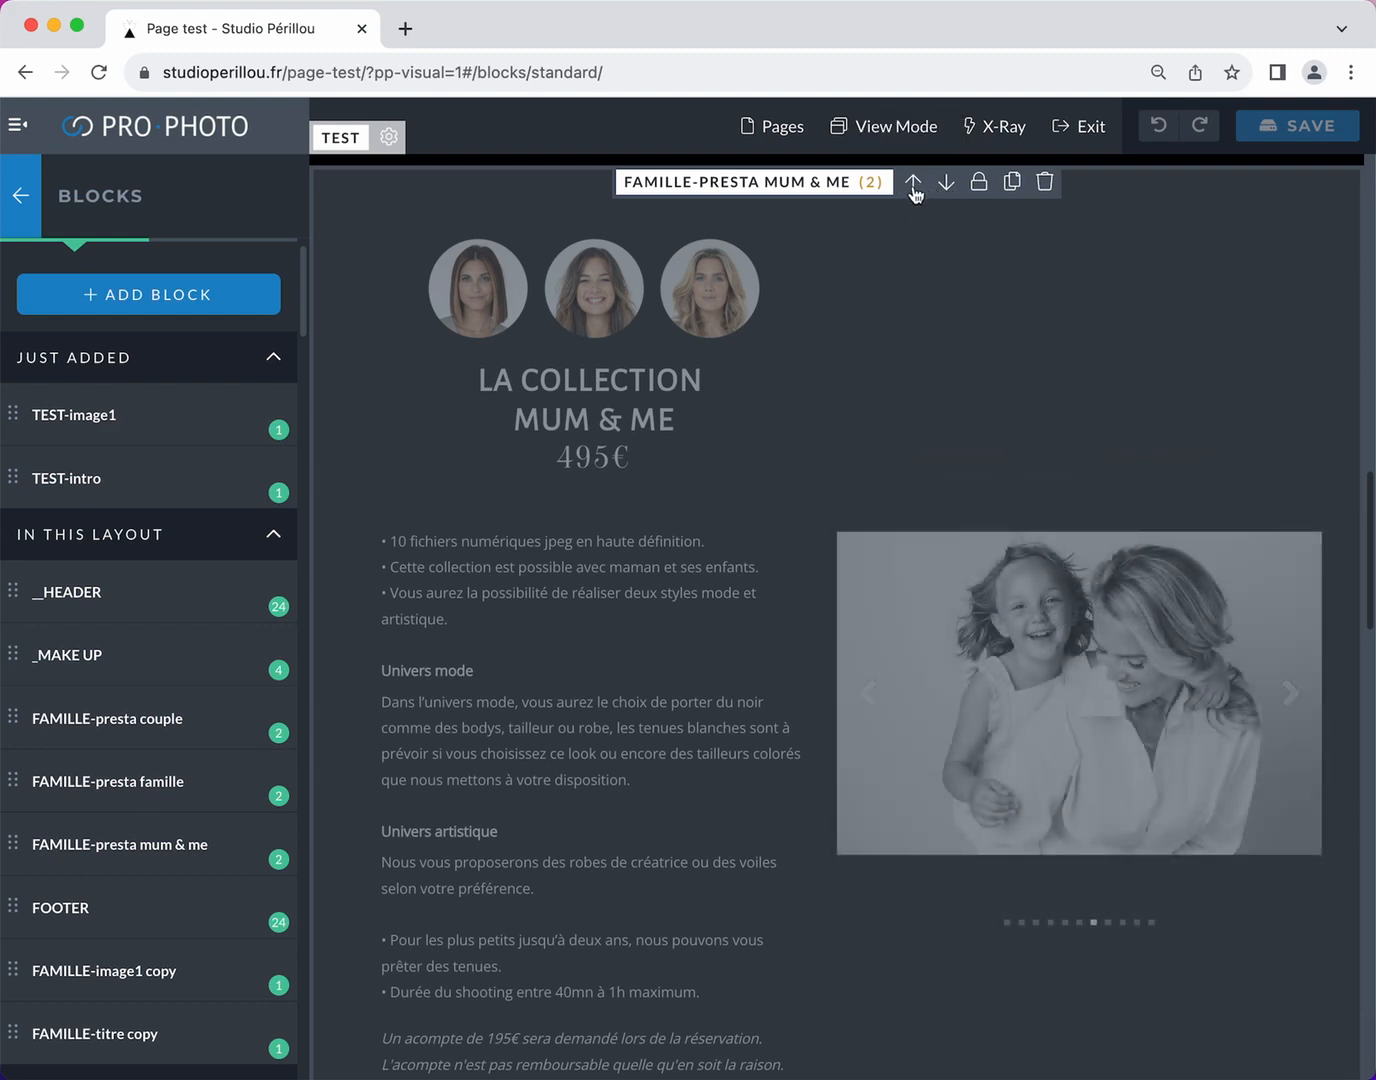
left_click(912, 183)
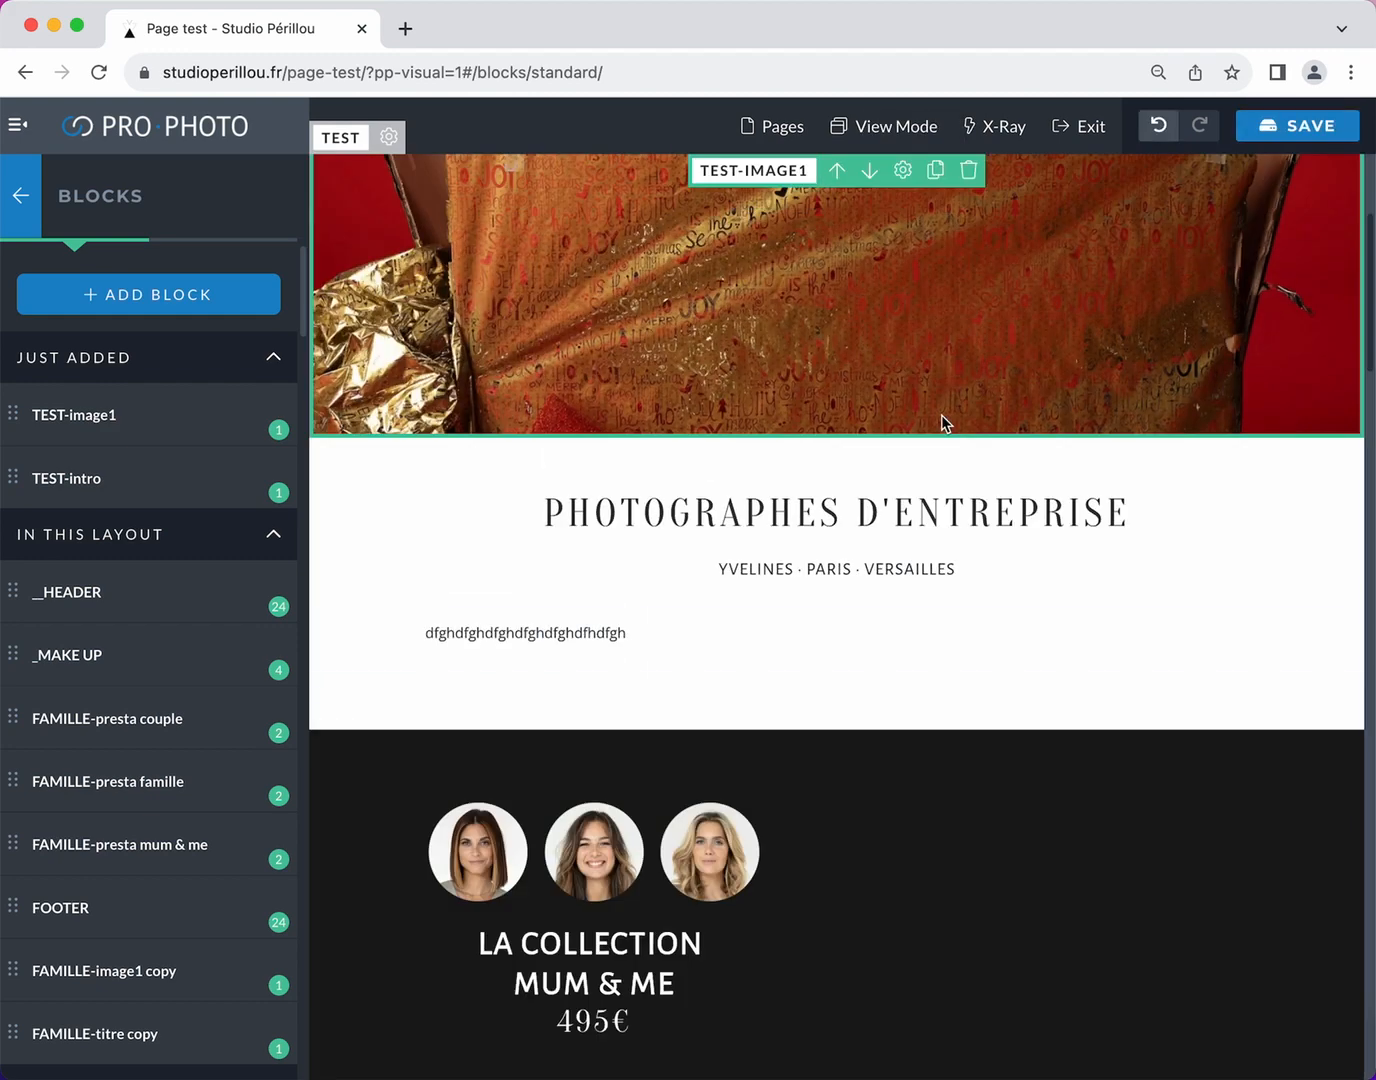
left_click(912, 749)
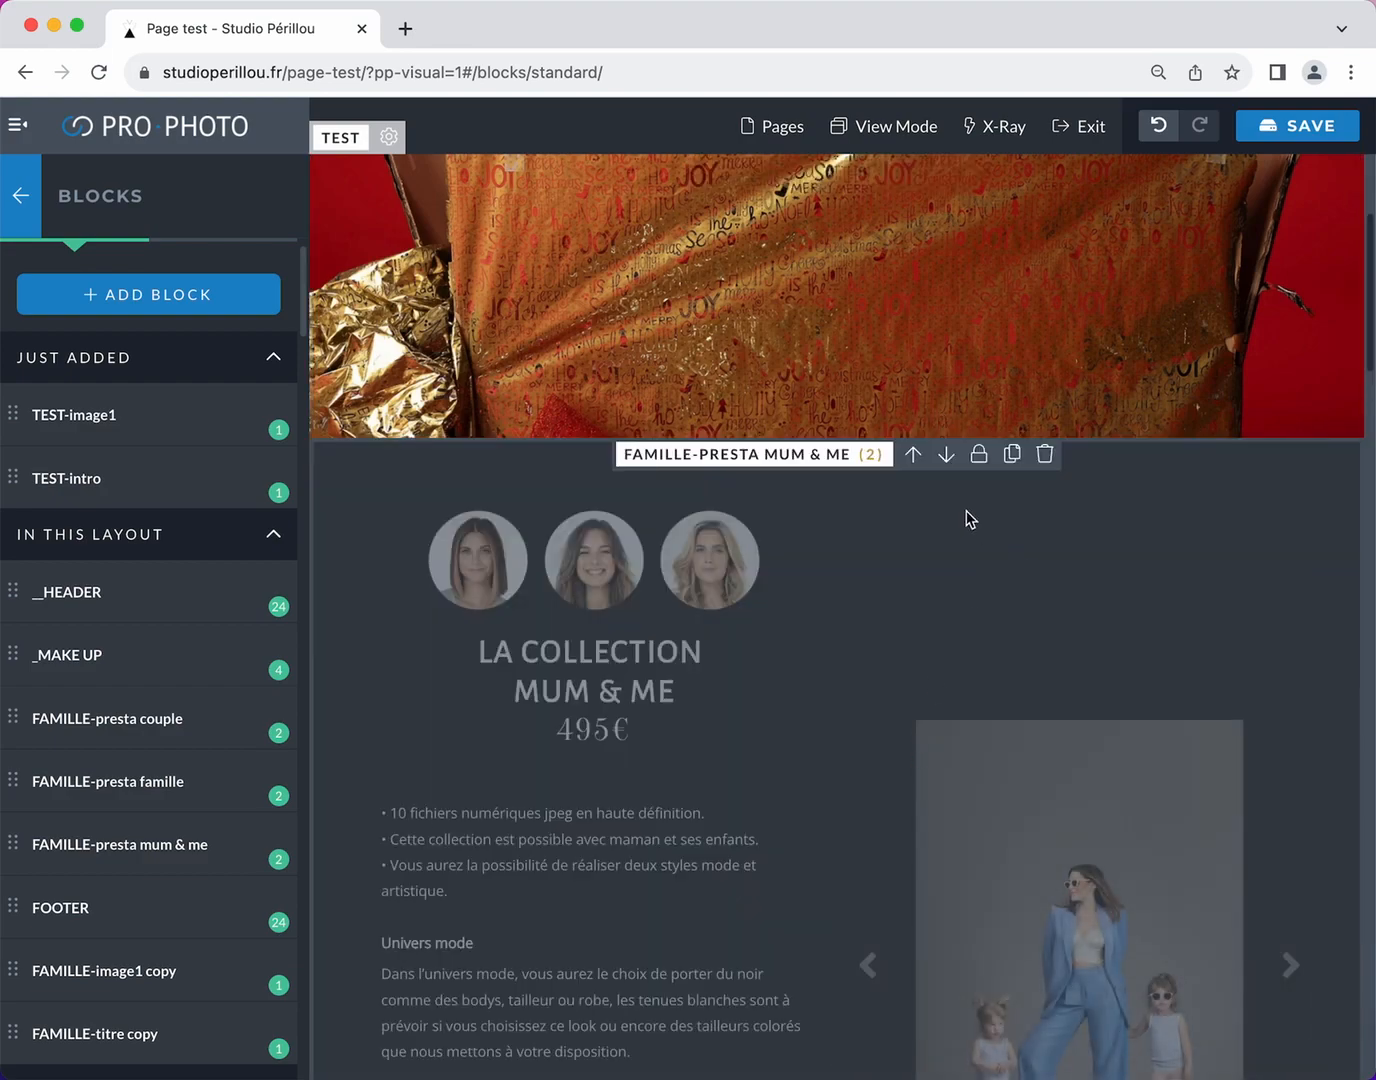
Review the reordered layout down to the footer, and look through the list of blocks used and not used in this layout
scroll(1005, 618, "down", 15)
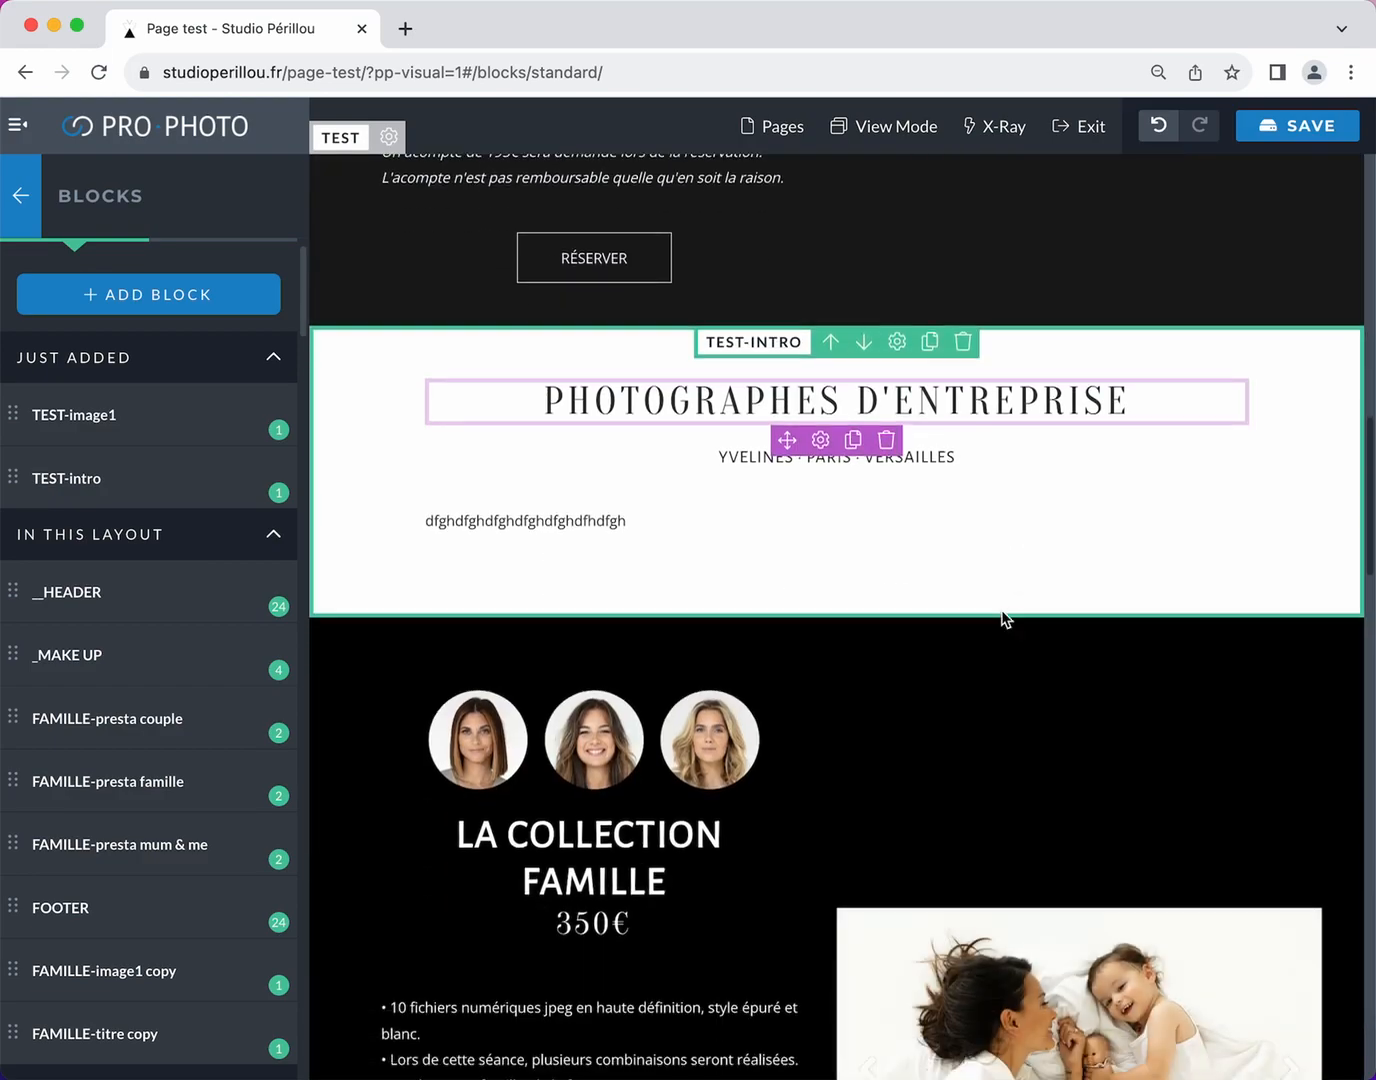
scroll(1006, 619, "down", 20)
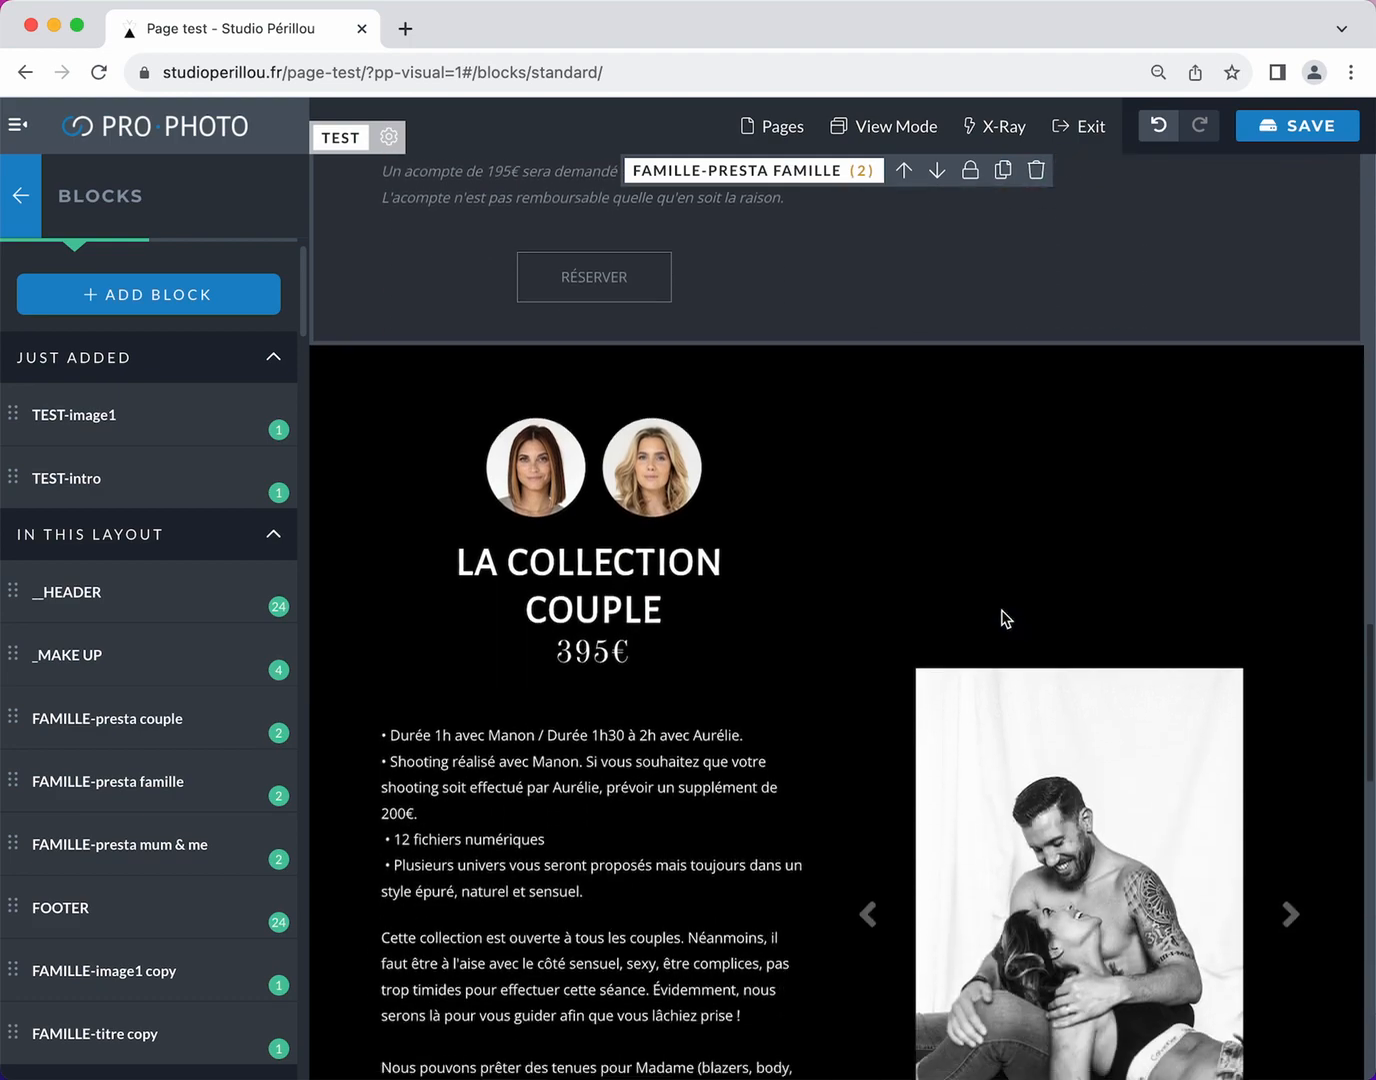
scroll(1003, 613, "down", 5)
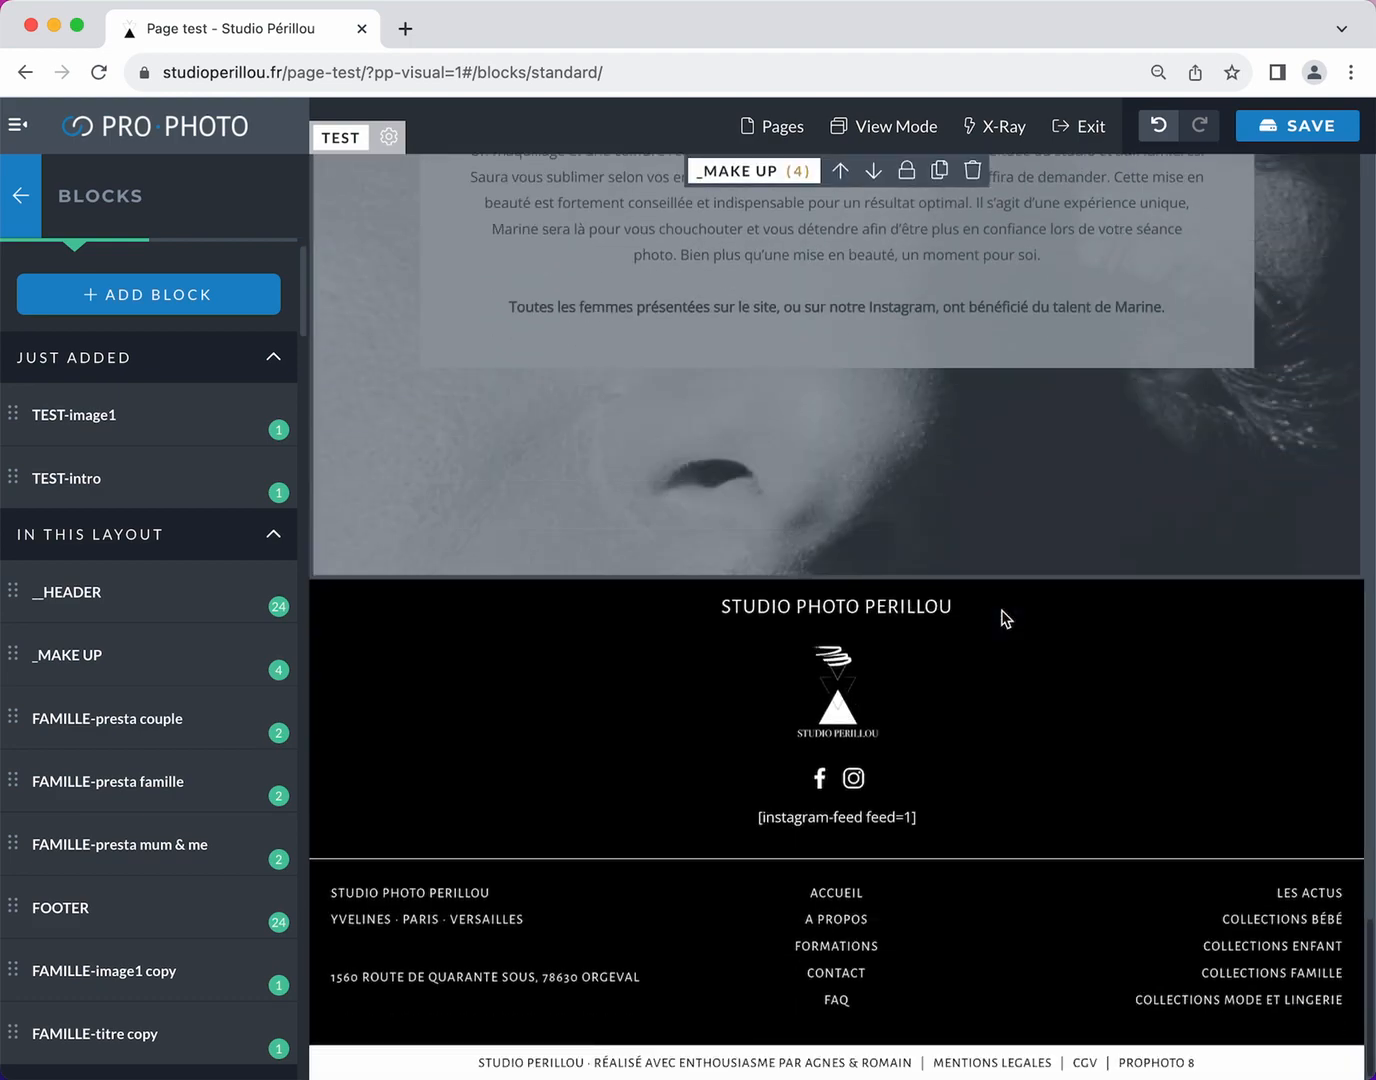
scroll(1005, 618, "up", 20)
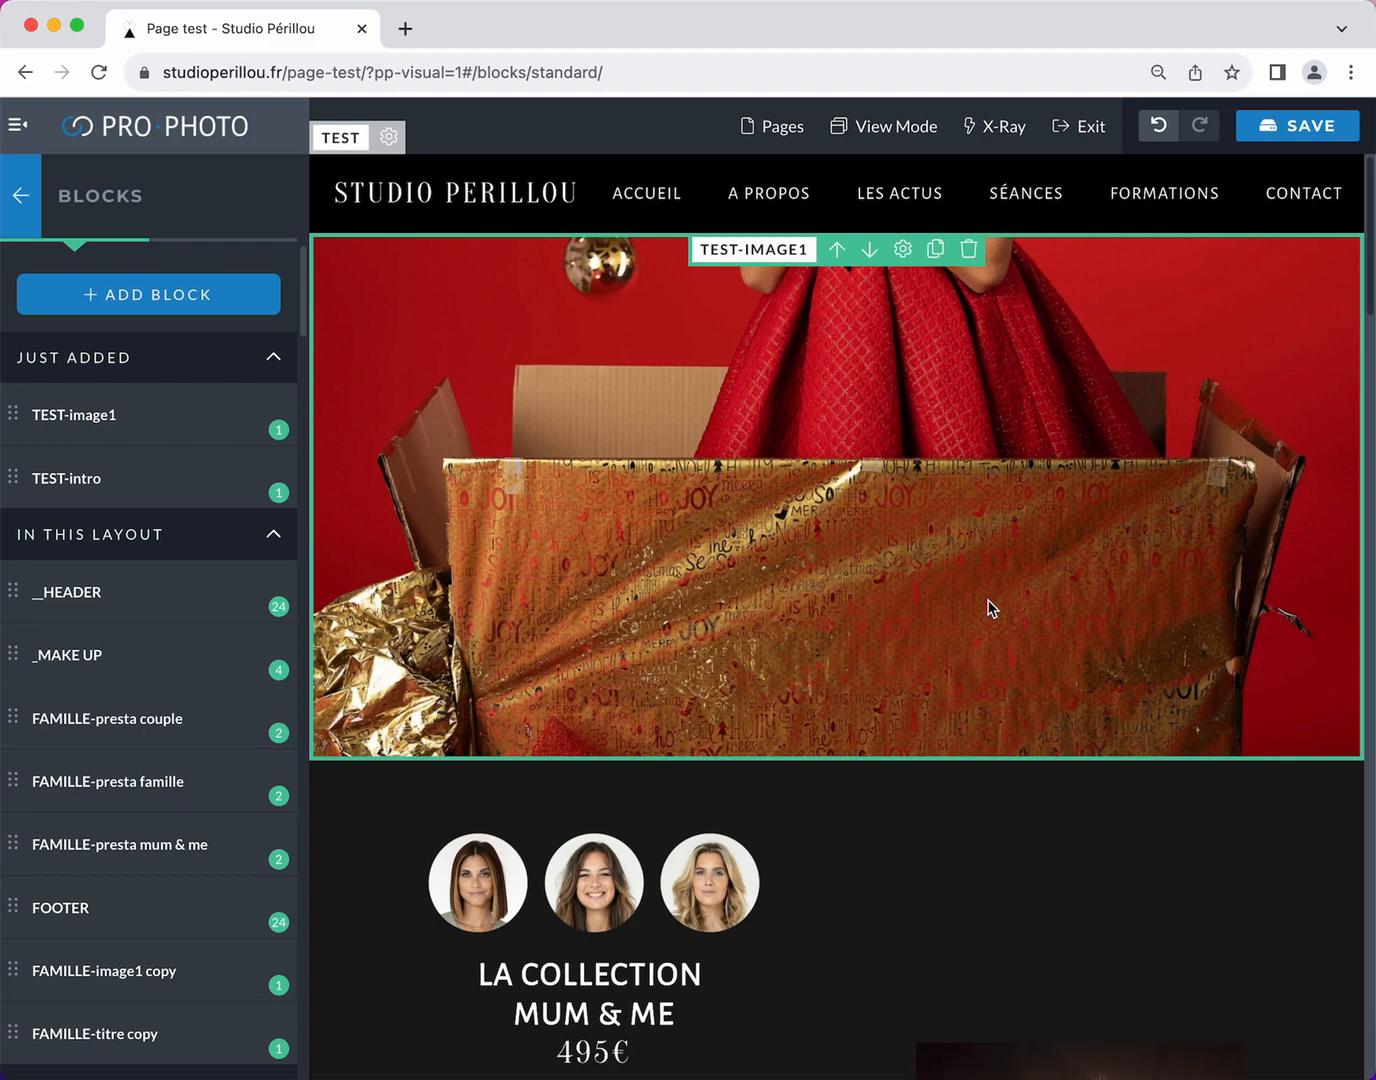
scroll(878, 564, "down", 5)
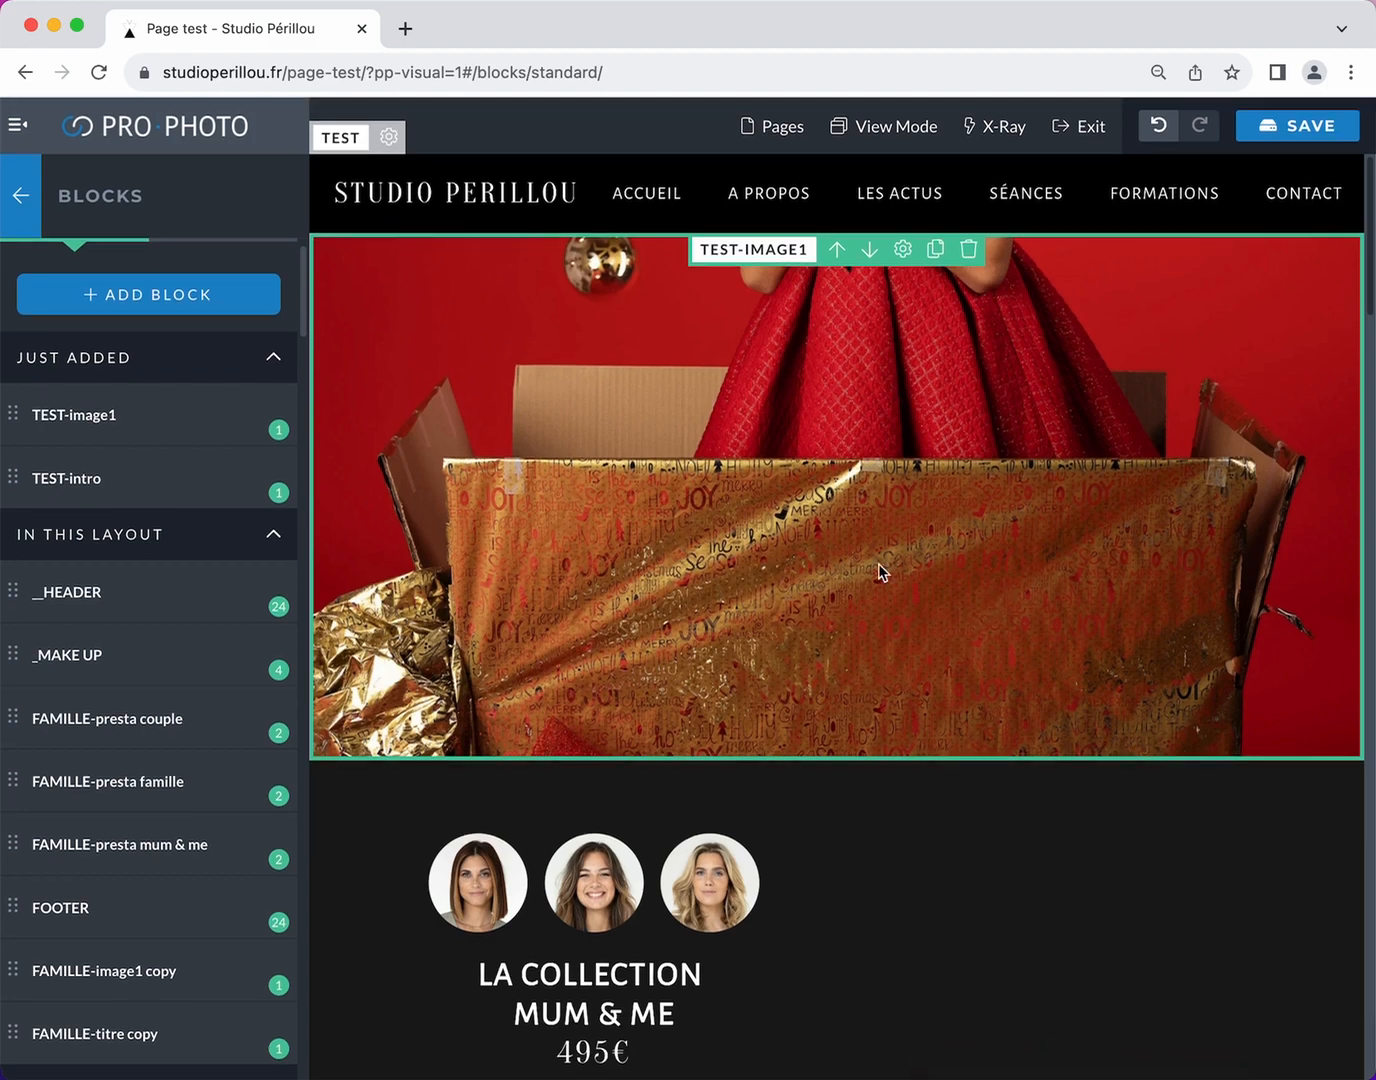
scroll(896, 567, "down", 10)
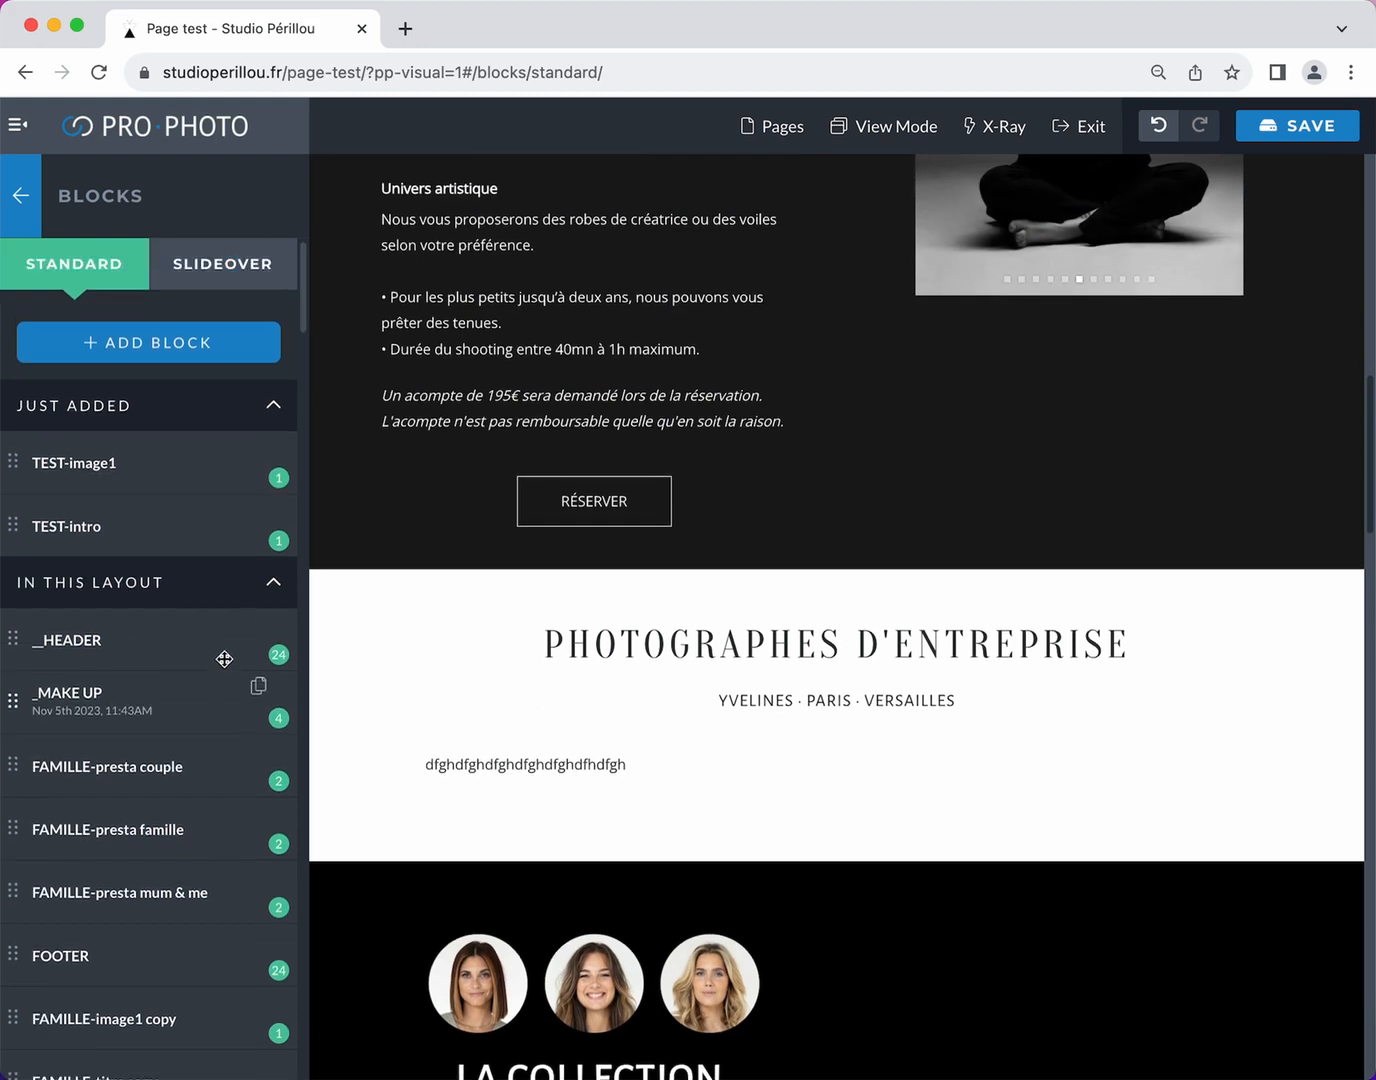
scroll(224, 657, "down", 6)
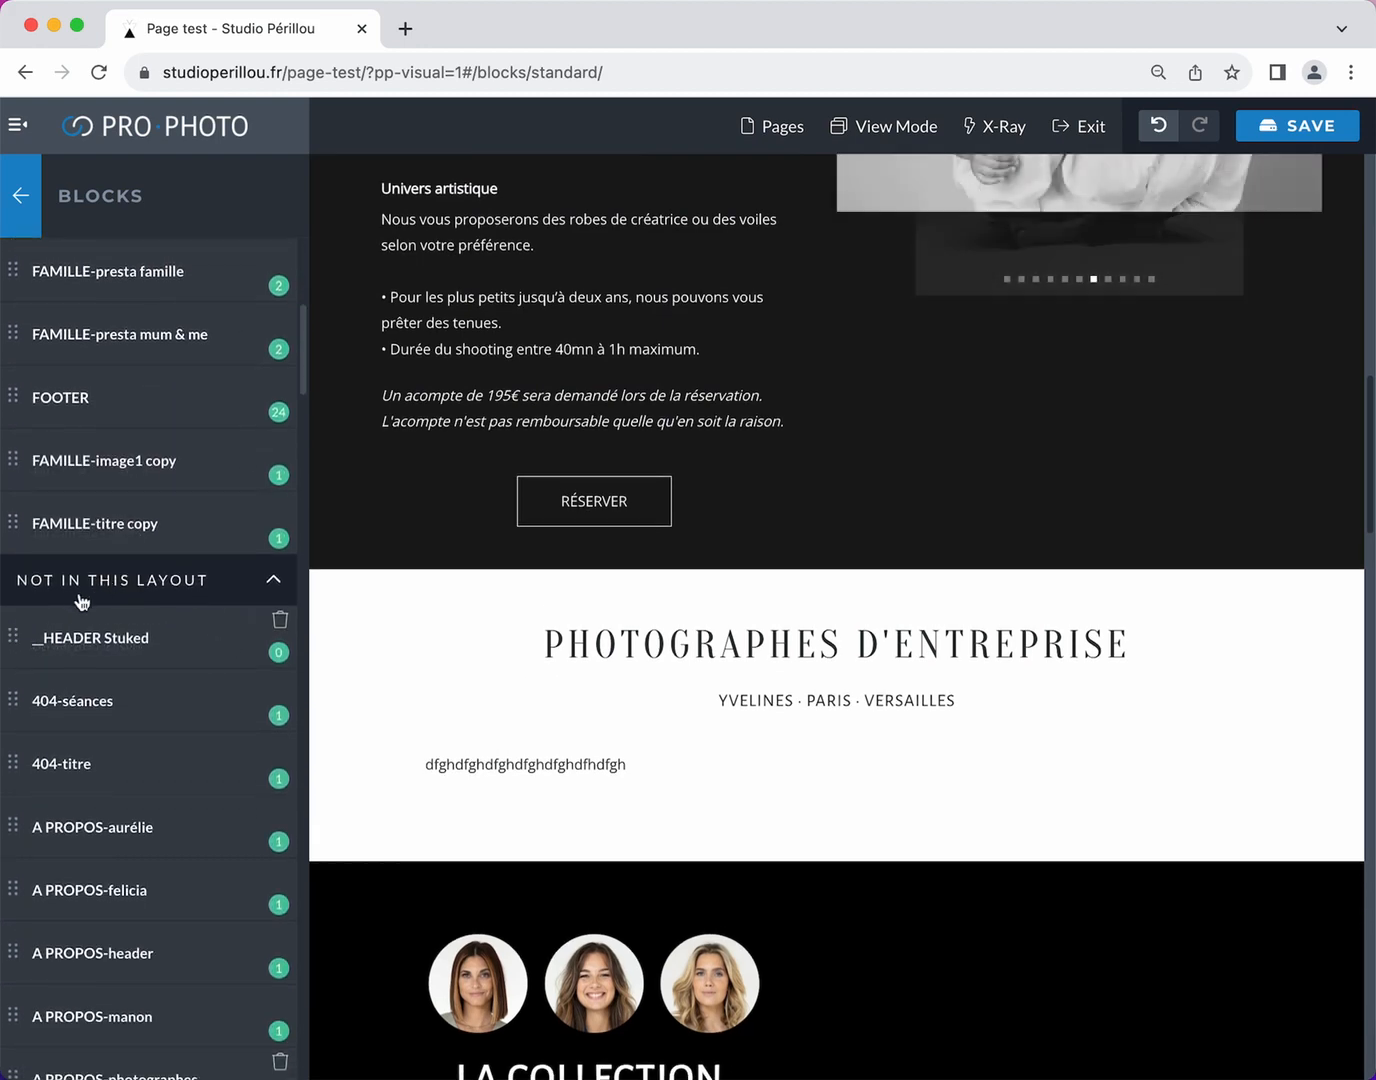
Add the unused ACCUEIL-encart bain block to the layout, between FAMILLE-presta mum & me and TEST-intro
scroll(261, 436, "down", 5)
scroll(280, 439, "up", 10)
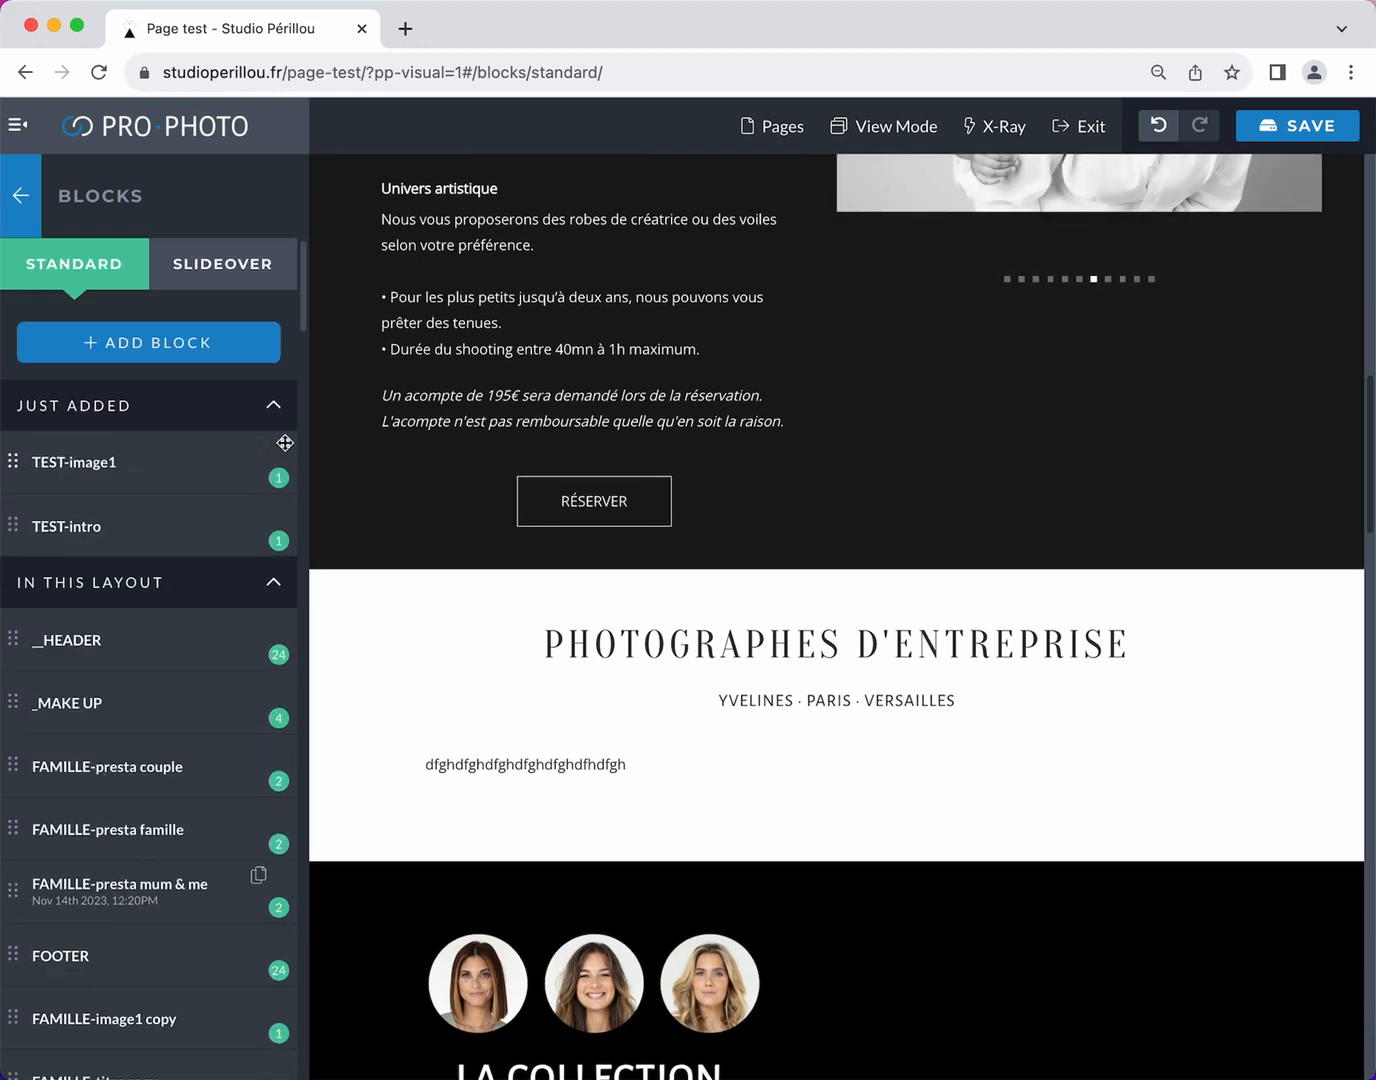
left_click(281, 410)
left_click(276, 460)
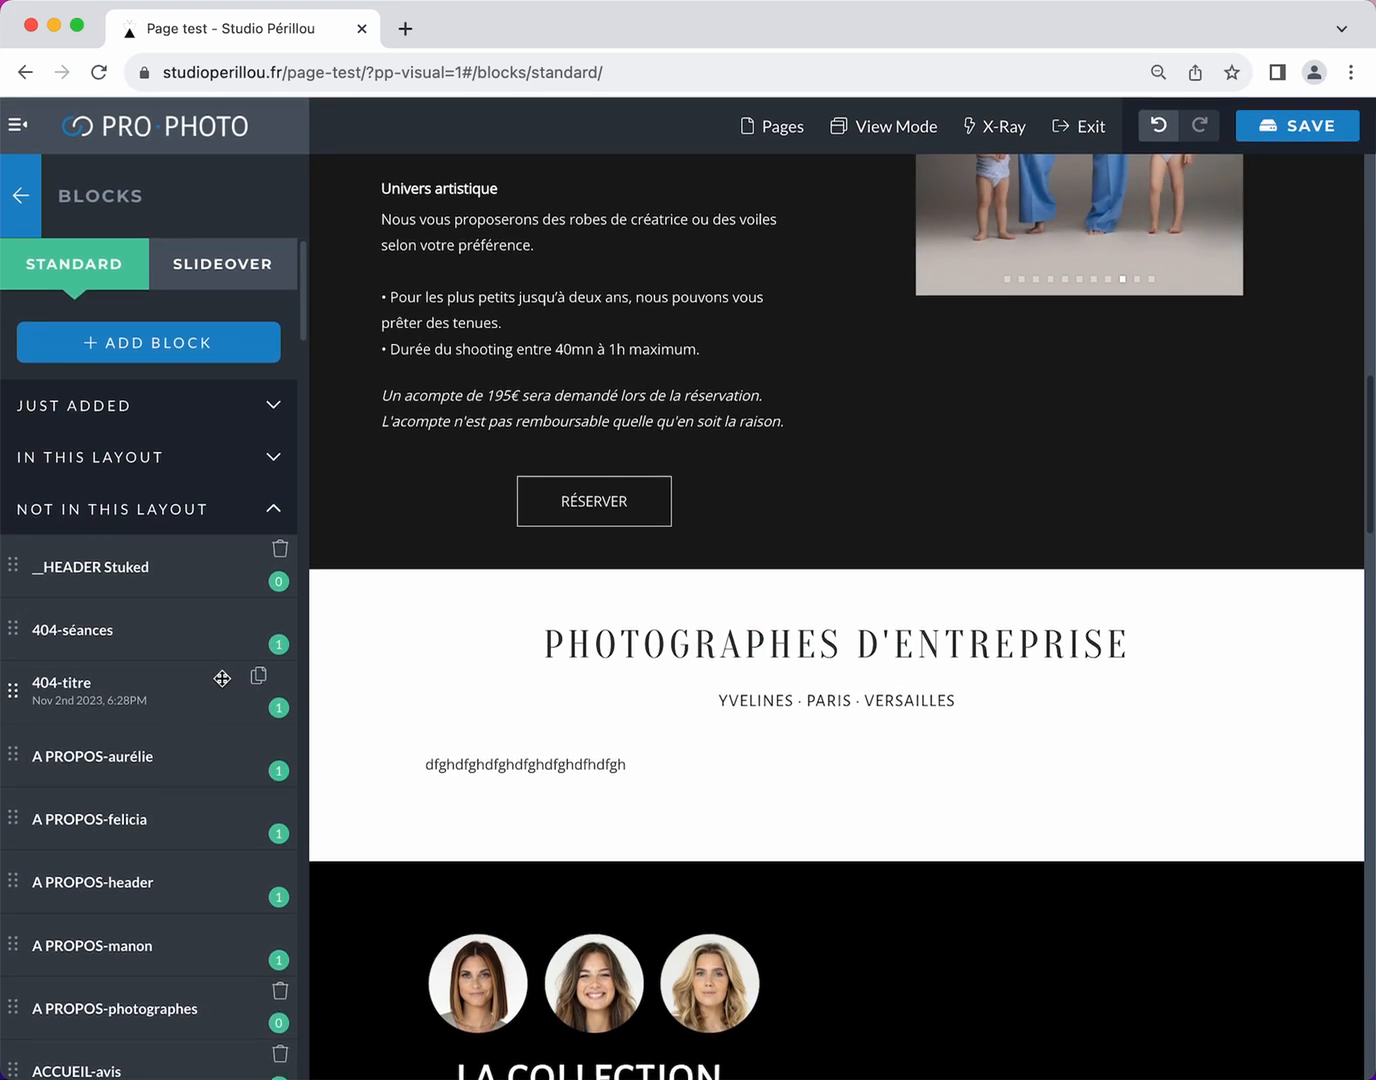
scroll(224, 677, "down", 3)
scroll(226, 679, "down", 3)
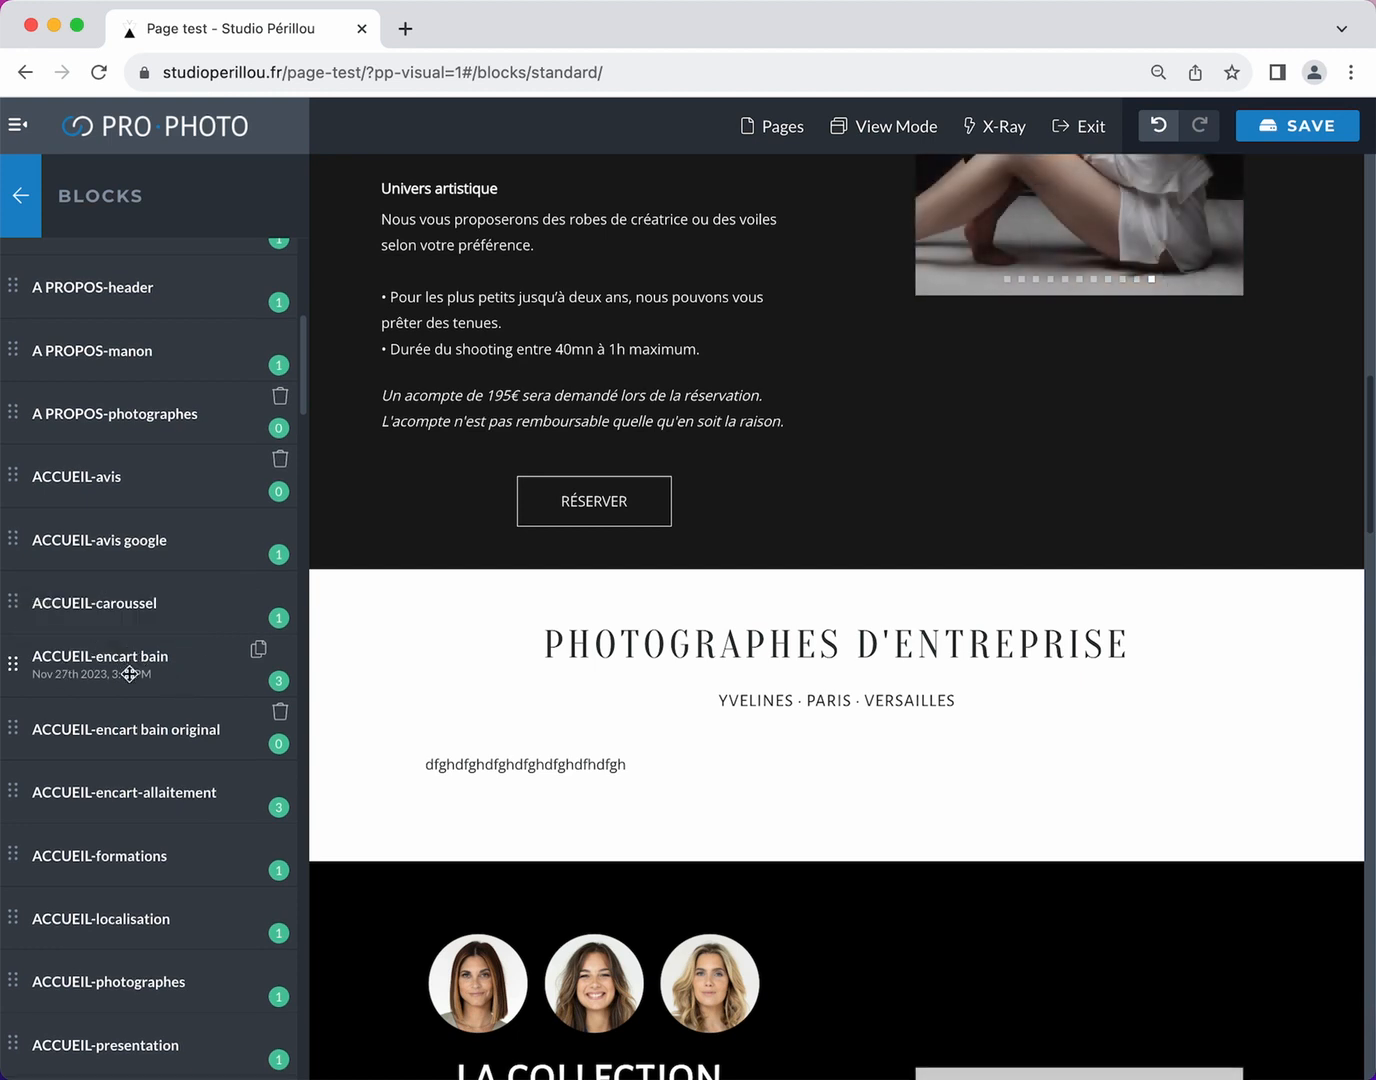
left_click_drag(82, 674, 437, 597)
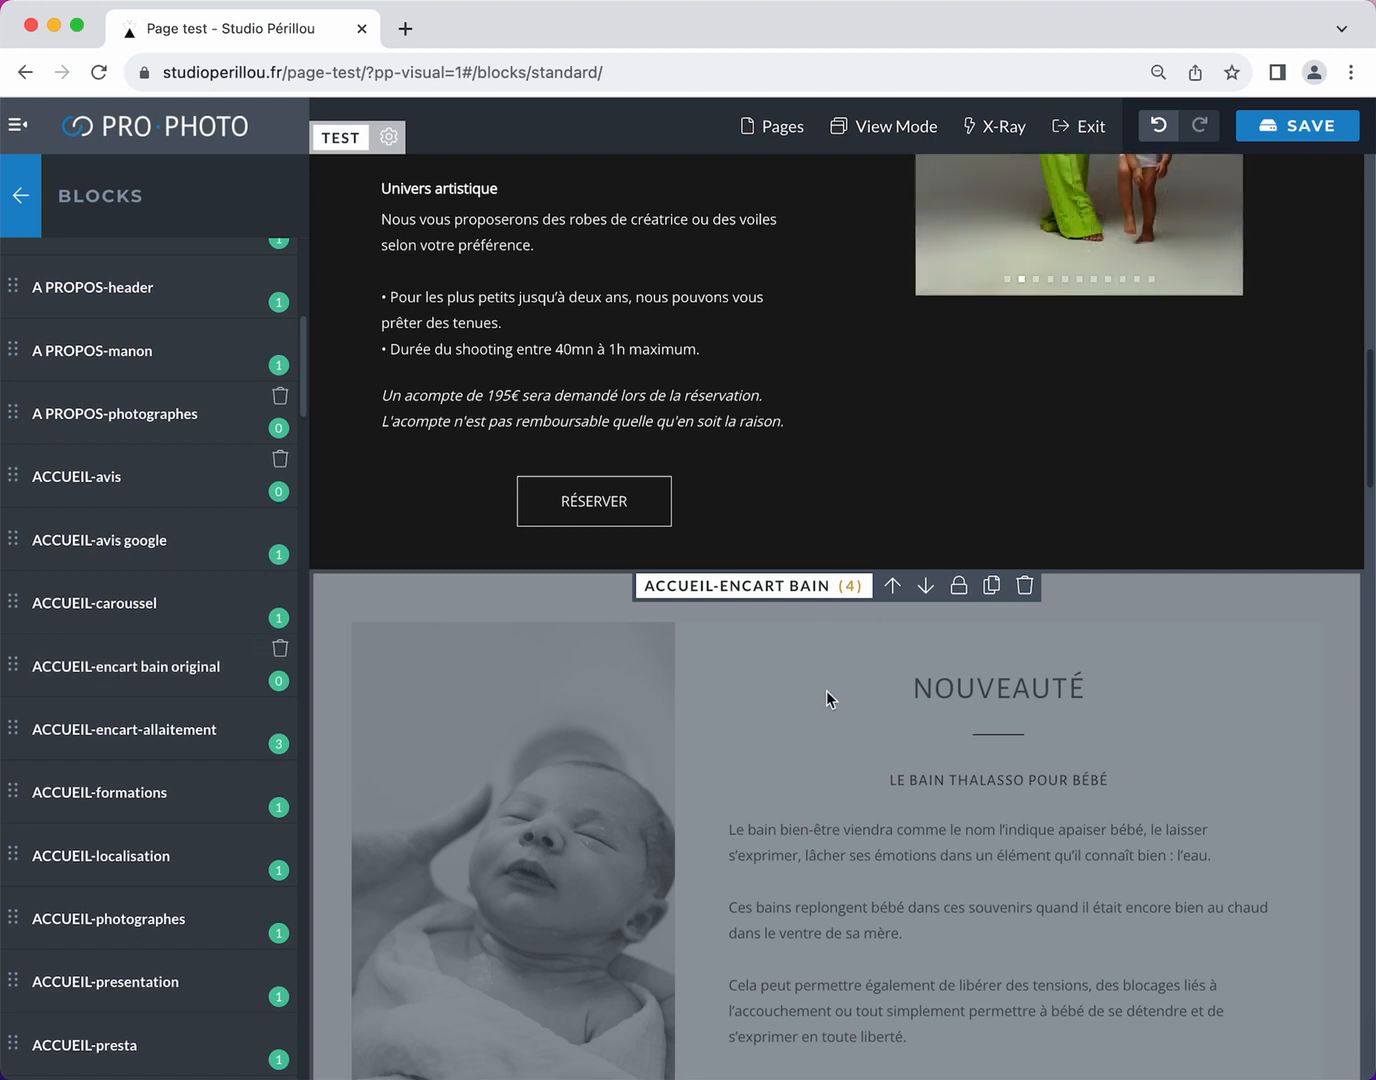
Unlock the inserted ACCUEIL-encart bain block by making it unique to this layout
left_click_drag(868, 592, 827, 586)
left_click(866, 654)
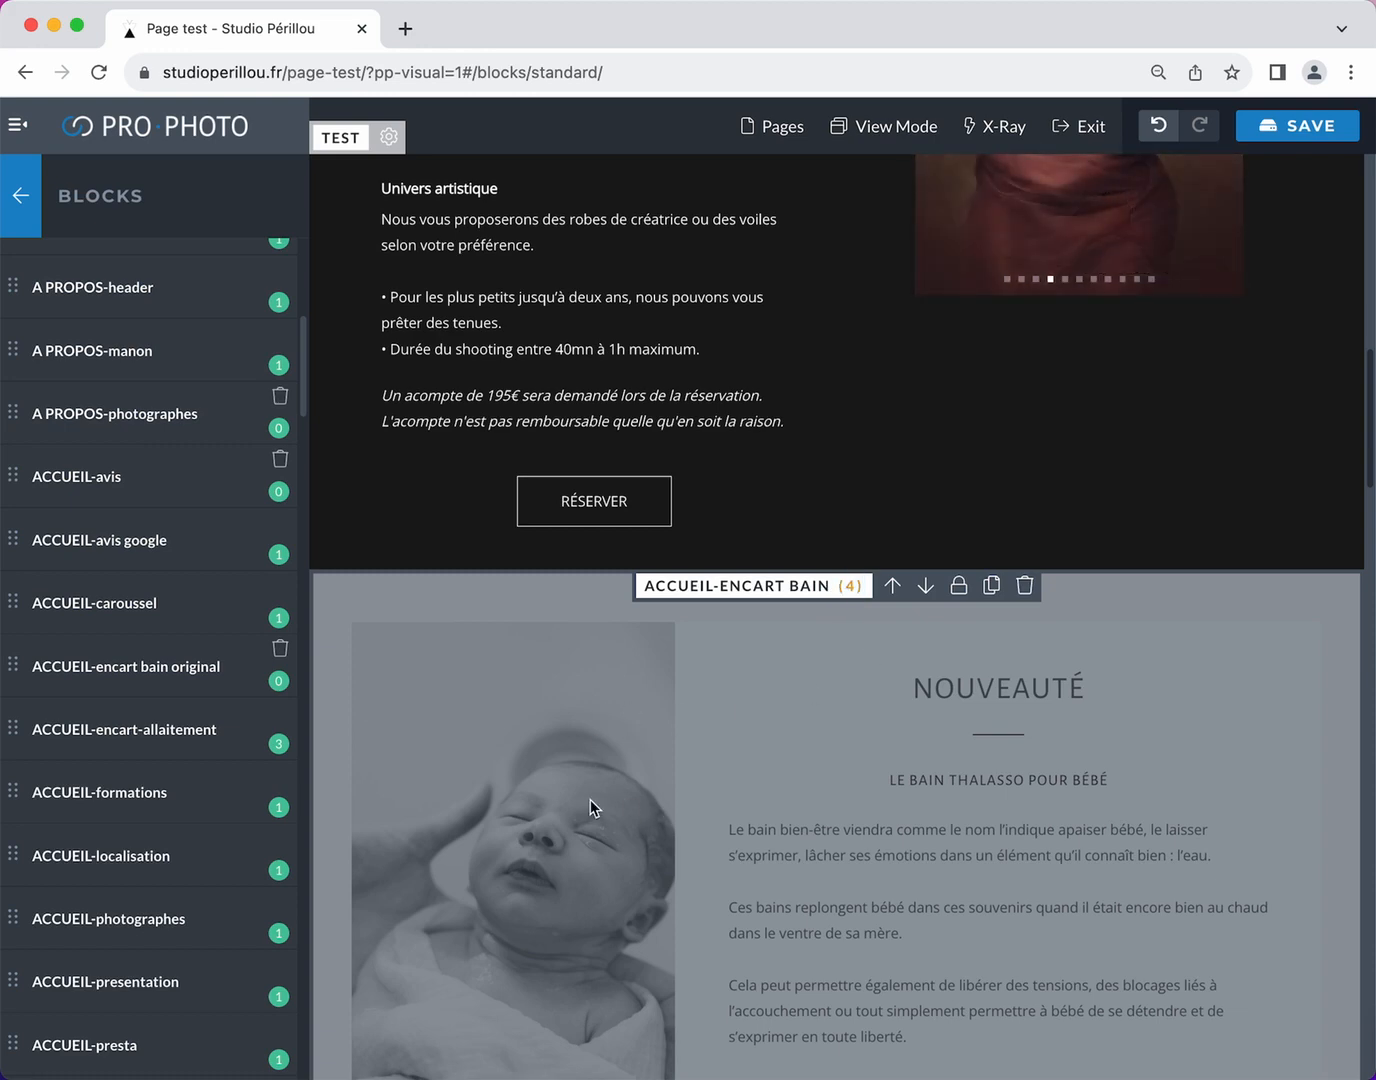
scroll(837, 737, "up", 1)
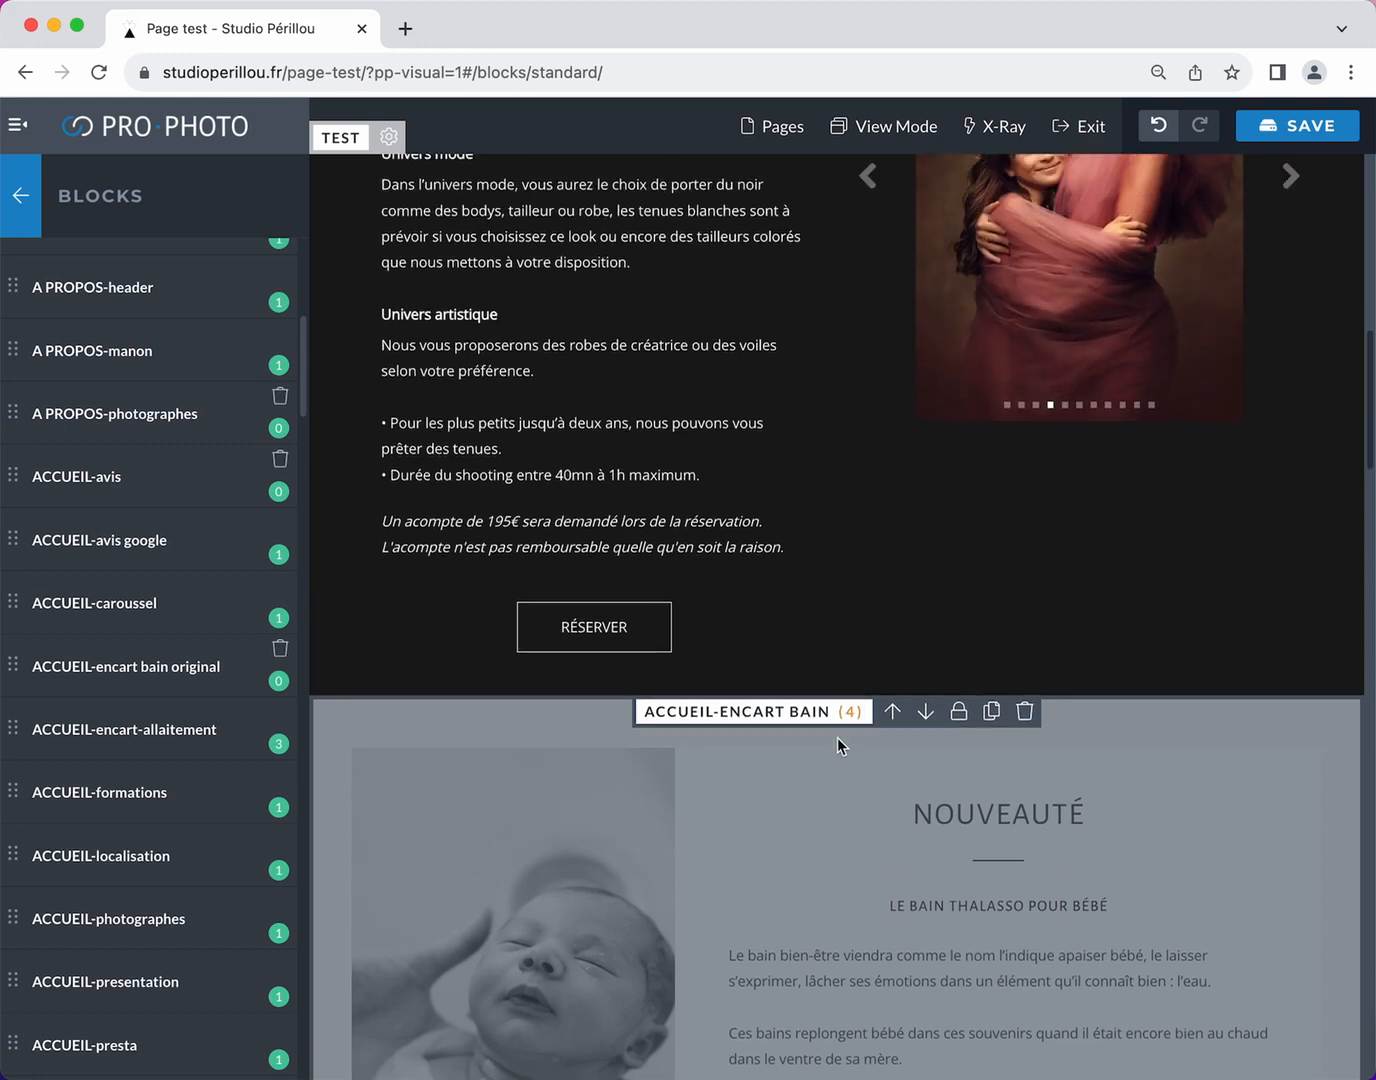
scroll(837, 738, "down", 5)
scroll(838, 746, "down", 1)
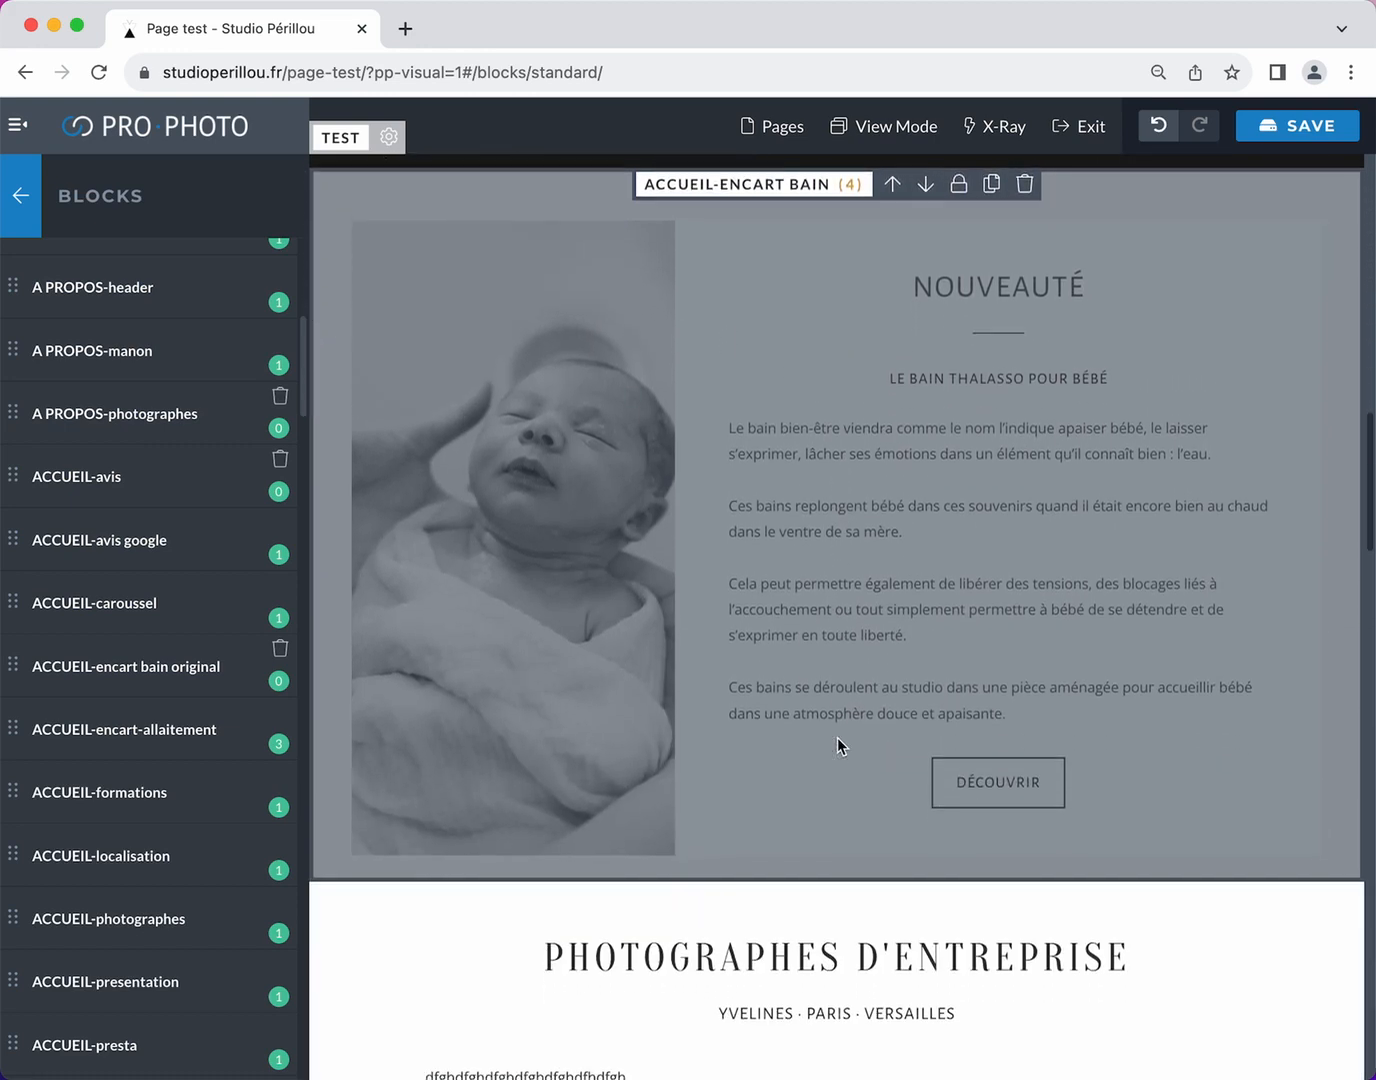
scroll(838, 746, "up", 1)
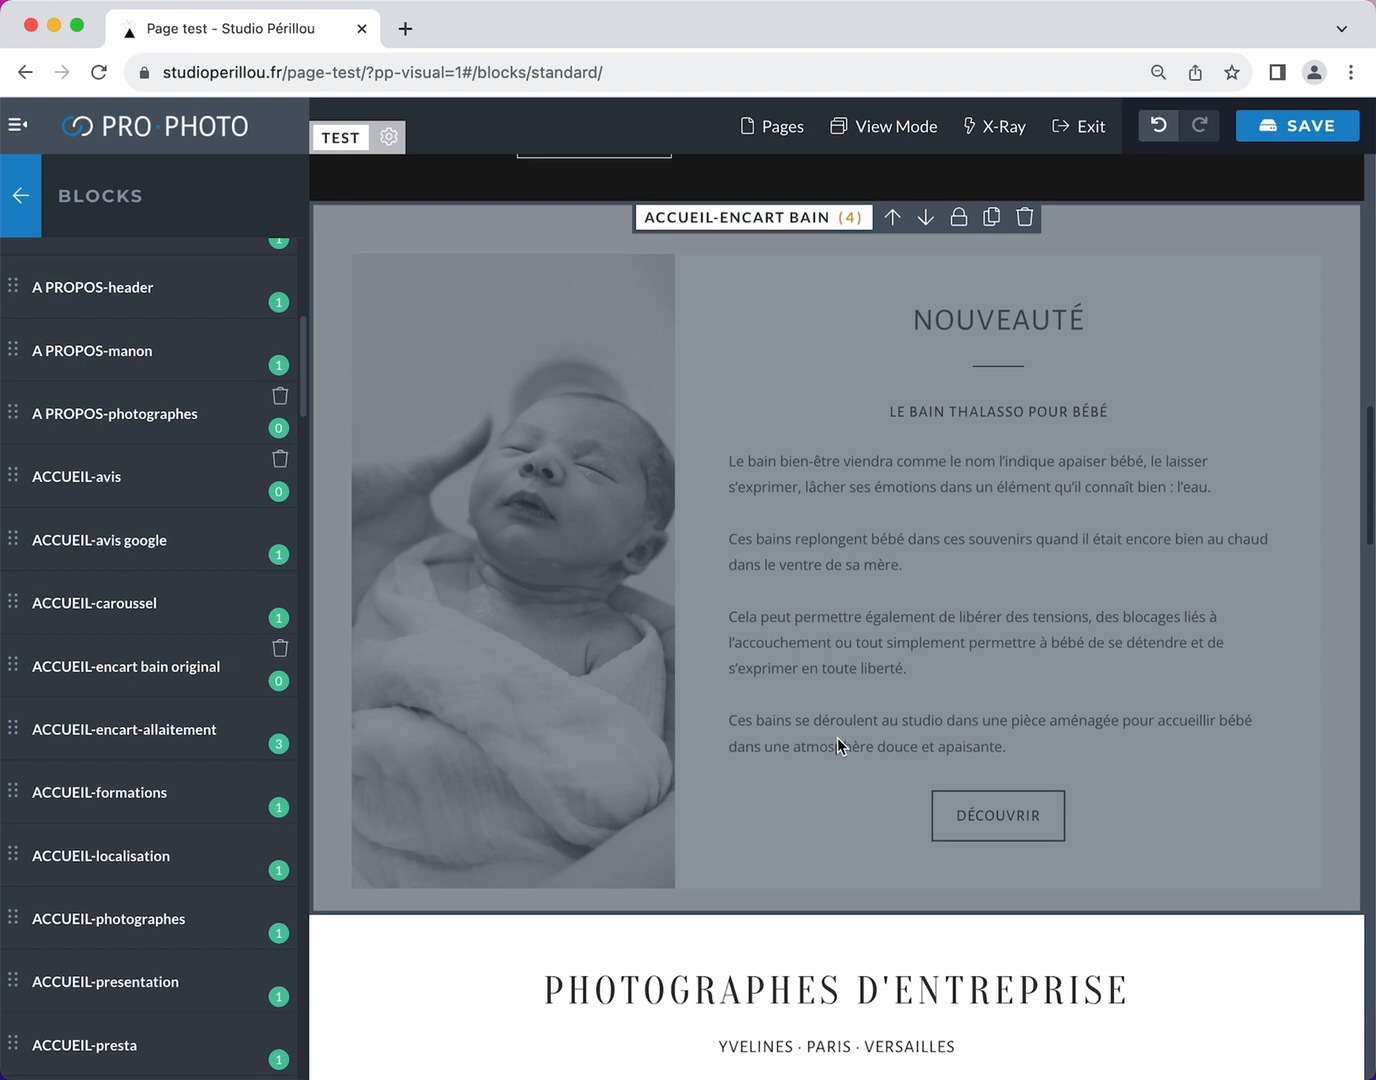
left_click(959, 220)
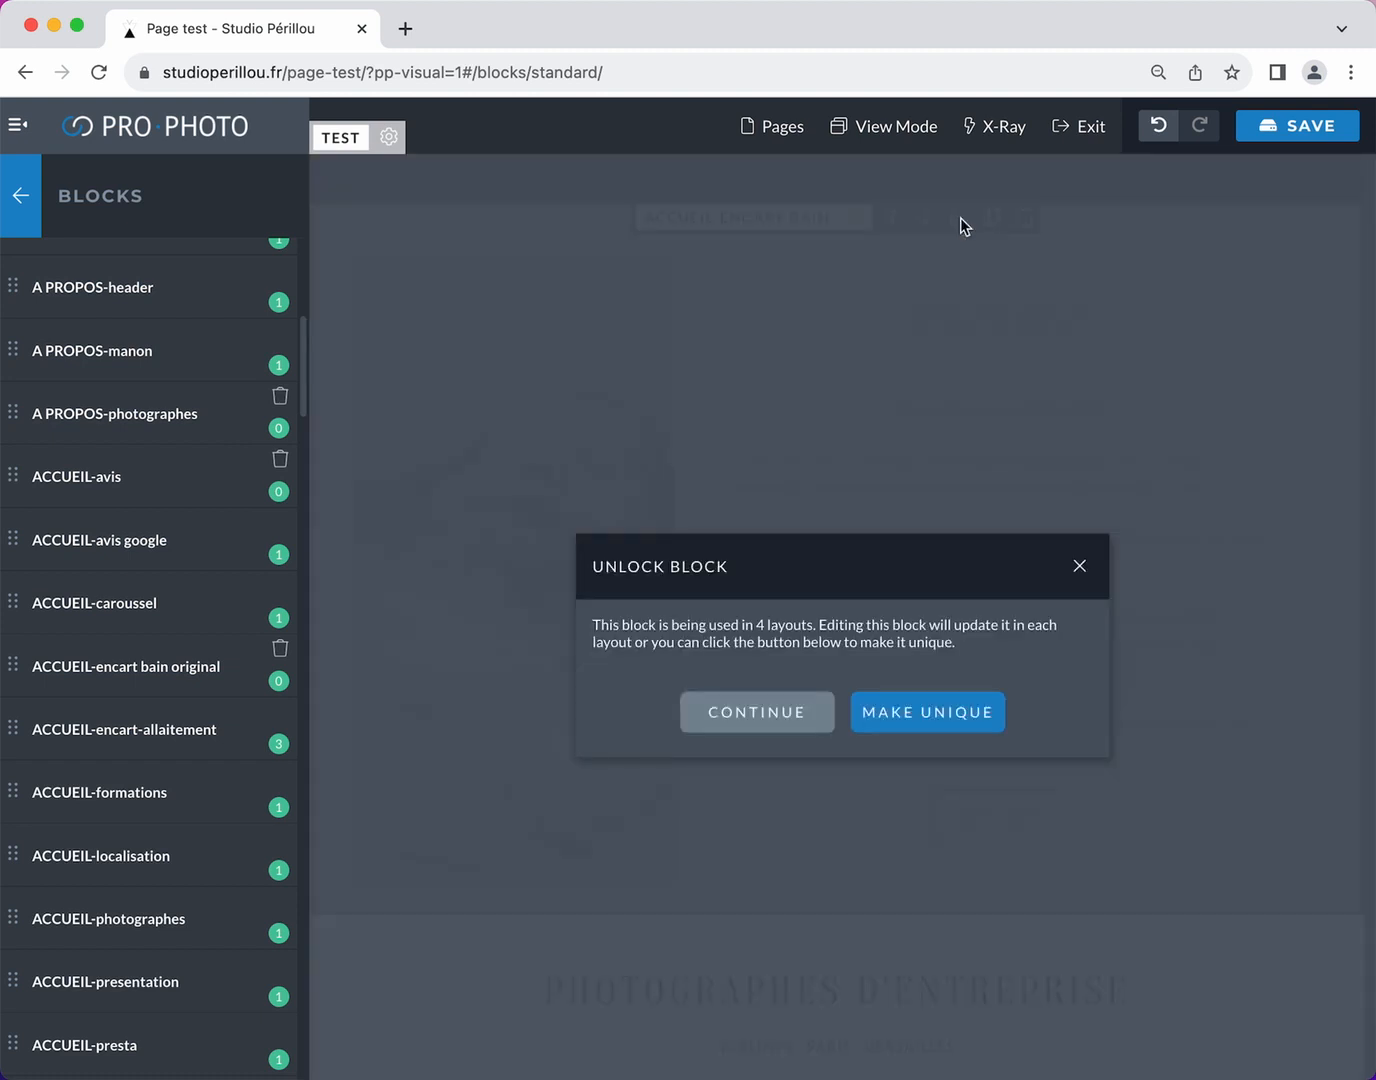
left_click(930, 714)
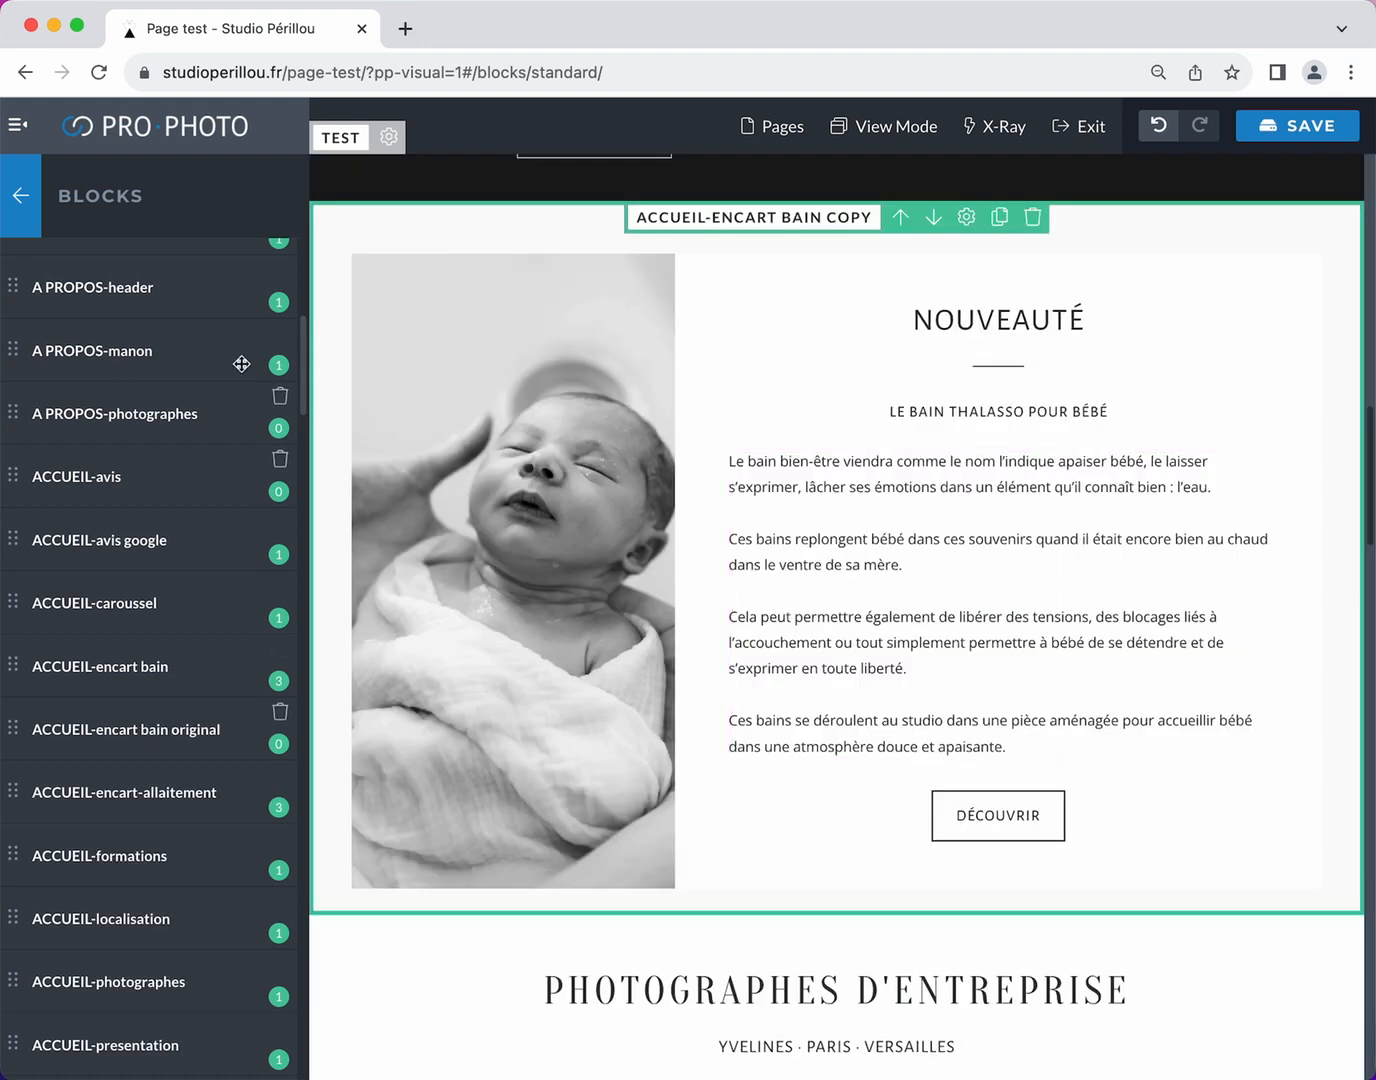
Rename the ACCUEIL-encart bain copy block used in this layout as "TEST-encart entreprise"
scroll(207, 366, "down", 5)
scroll(206, 366, "up", 8)
scroll(205, 367, "up", 4)
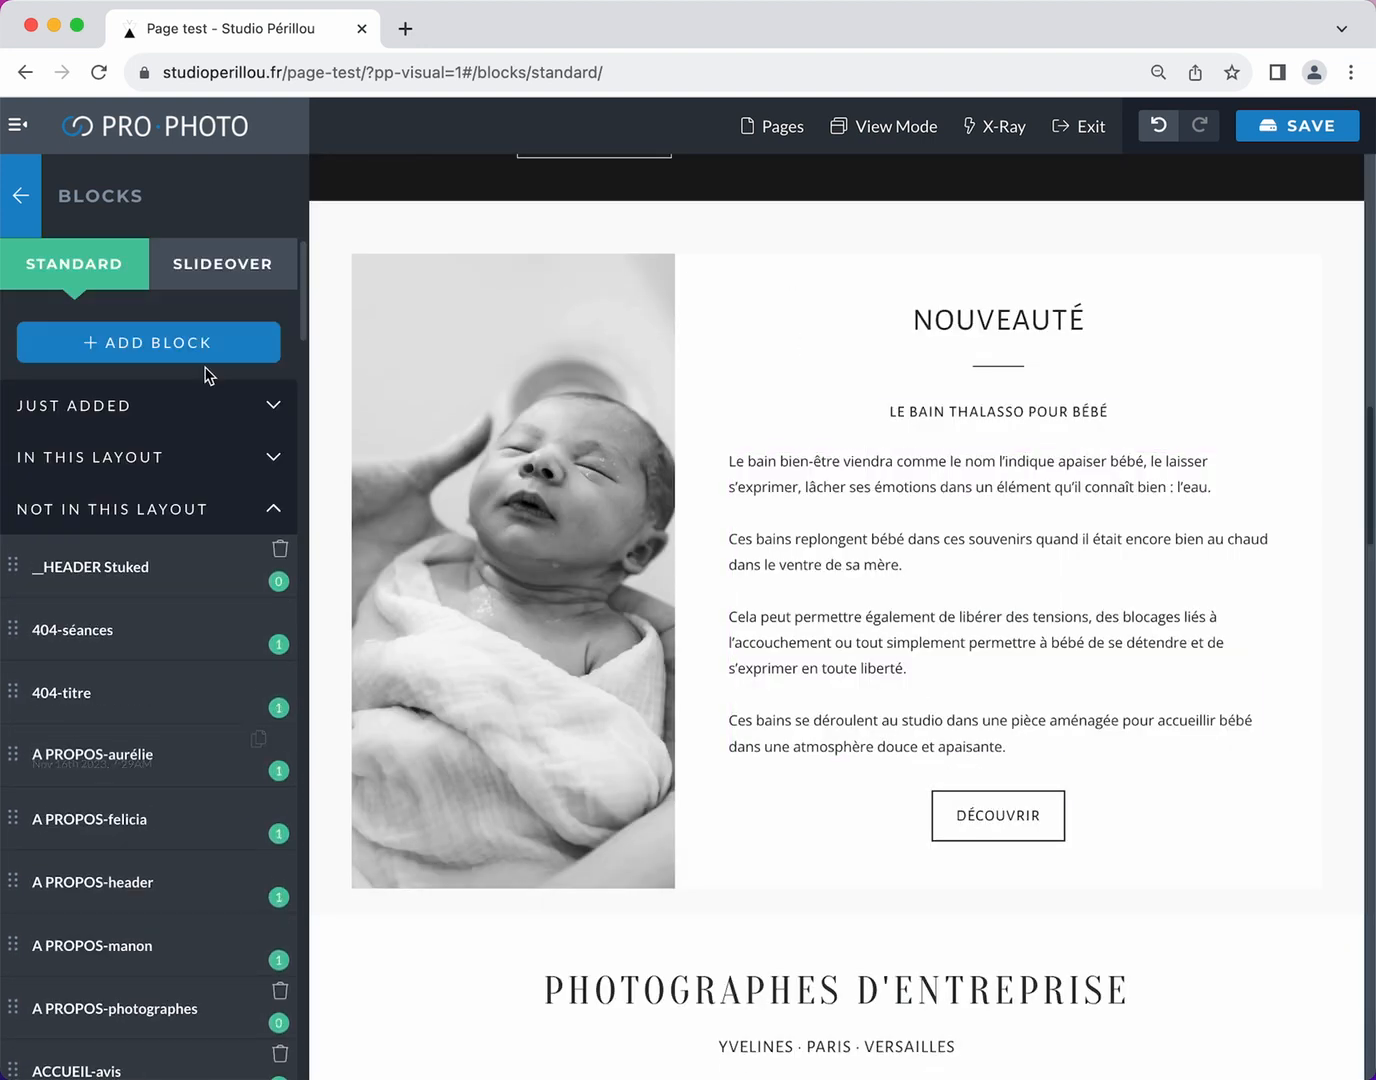
left_click(270, 459)
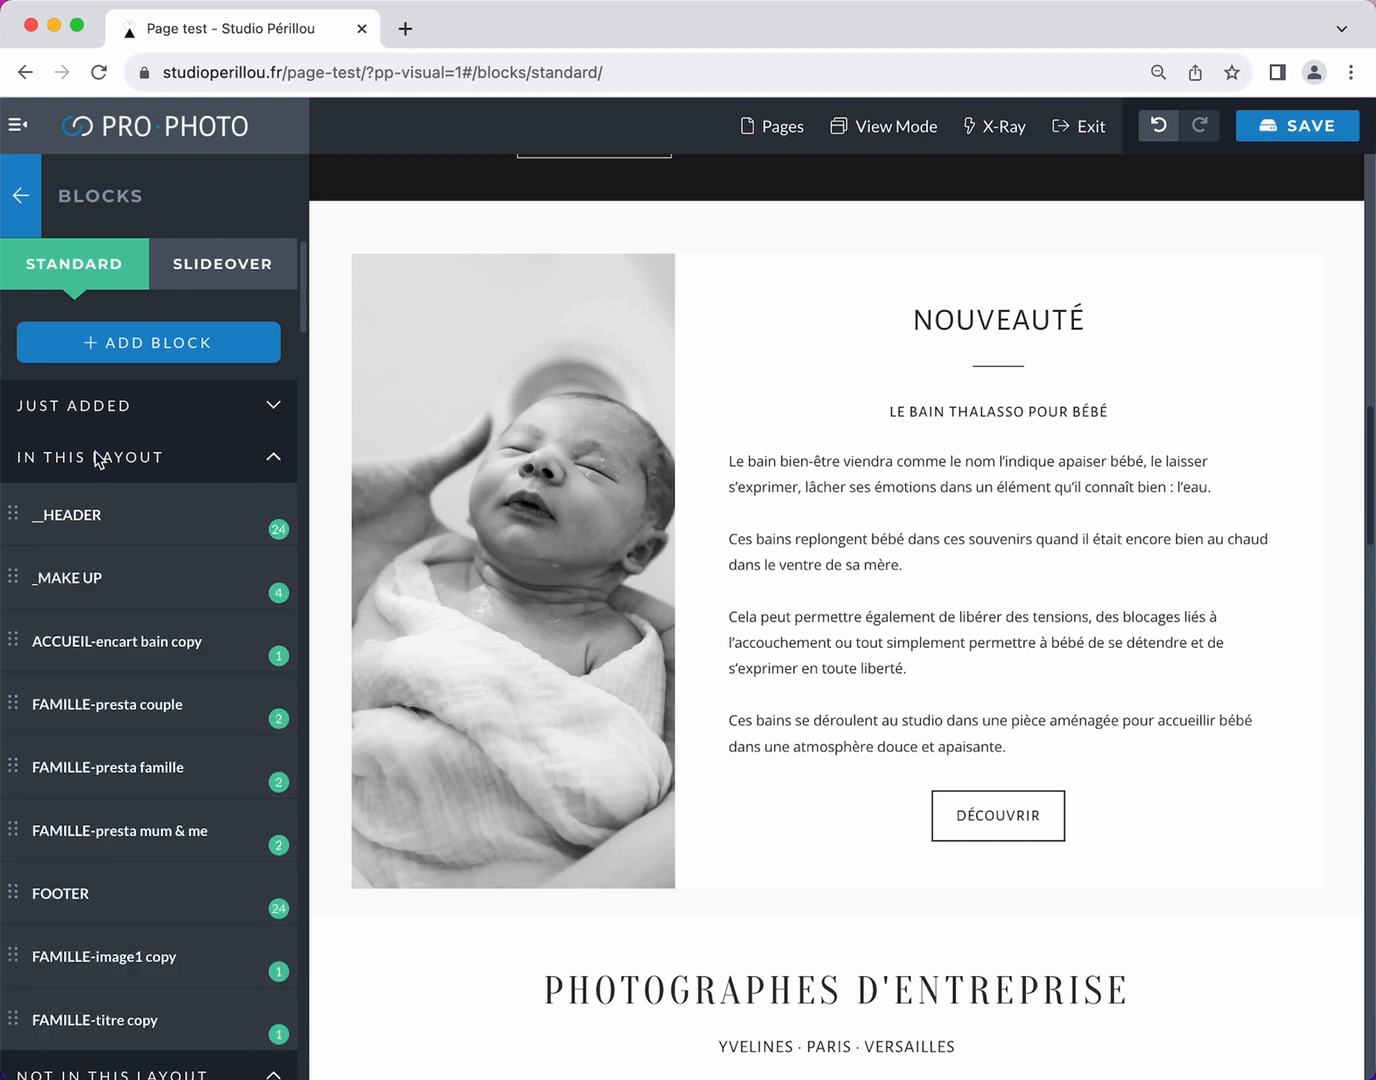
left_click(193, 641)
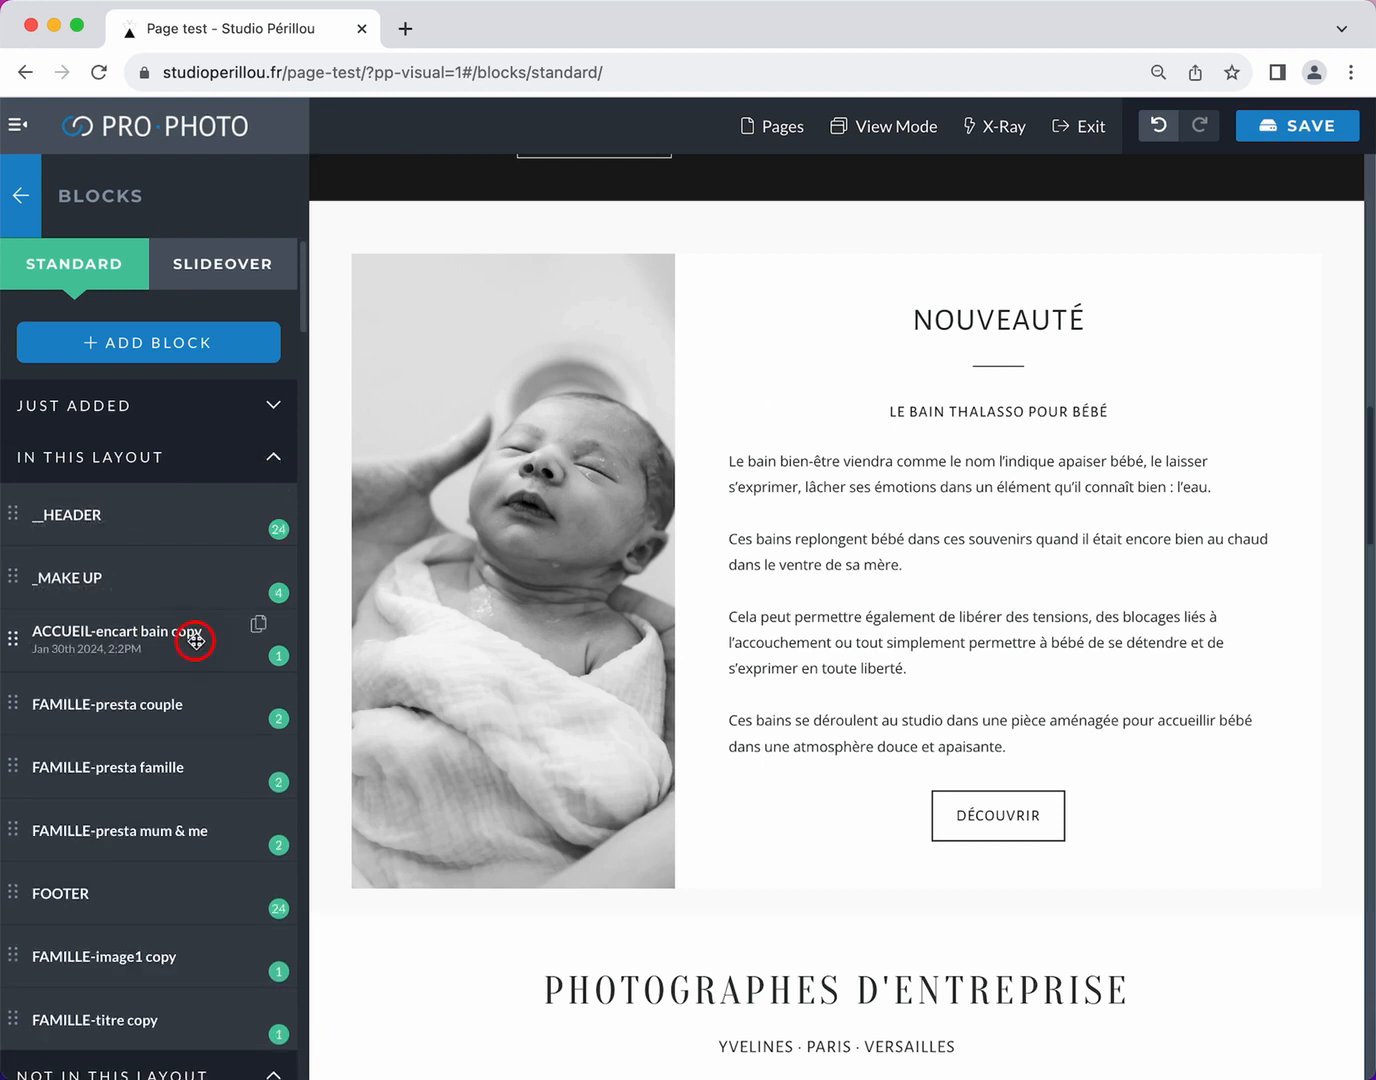
left_click(193, 630)
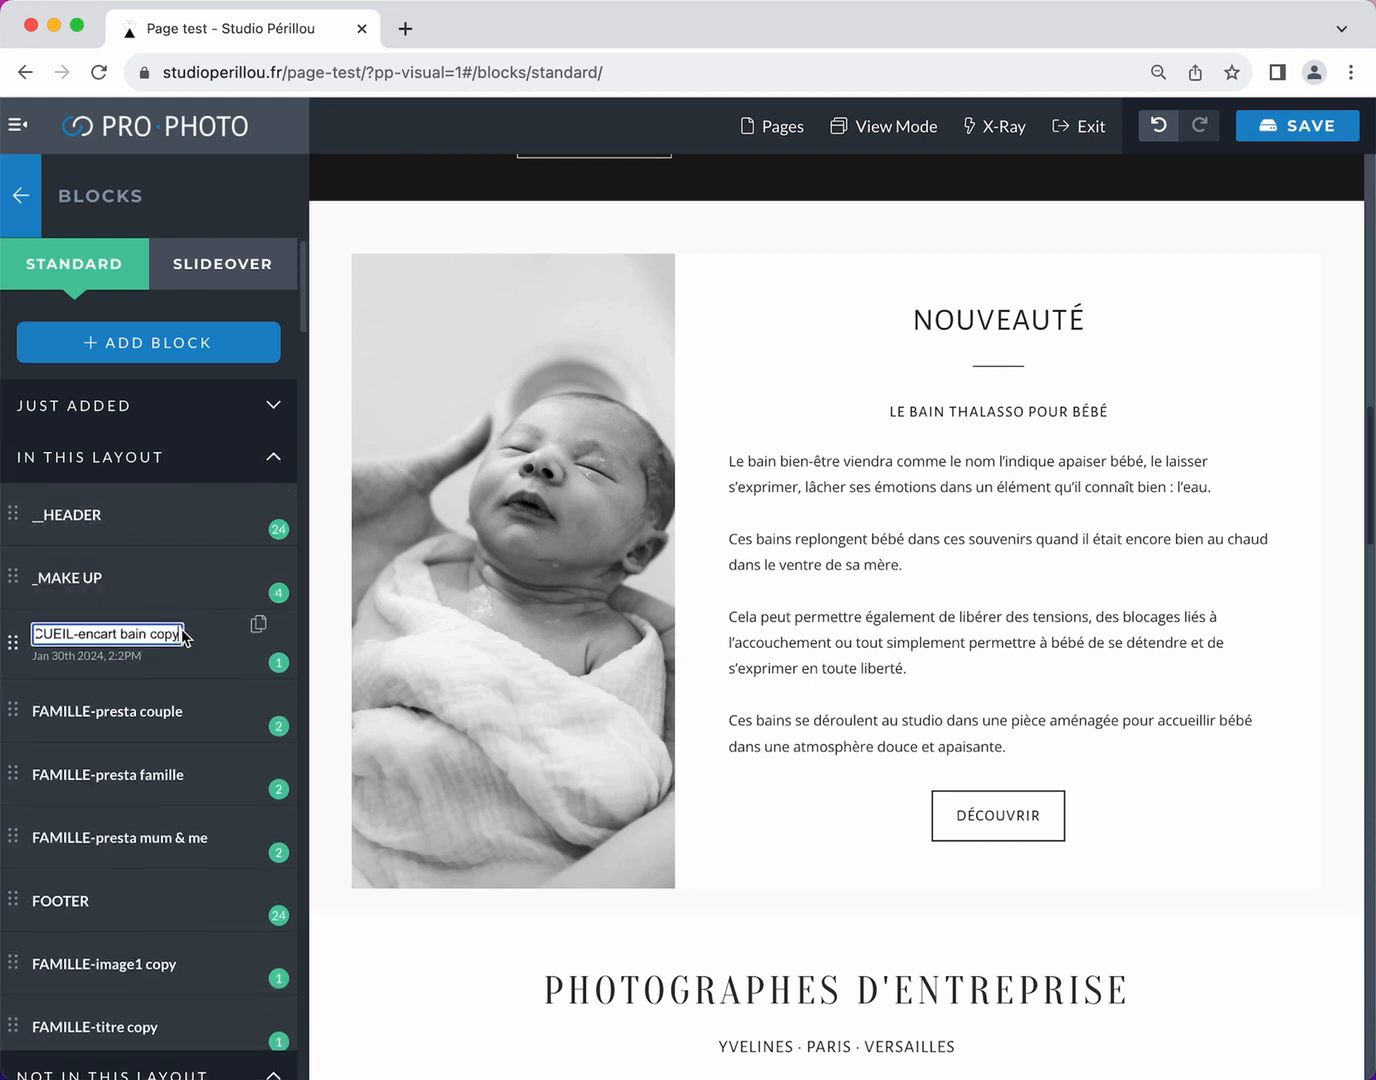
key("BackSpace")
key("BackSpace")
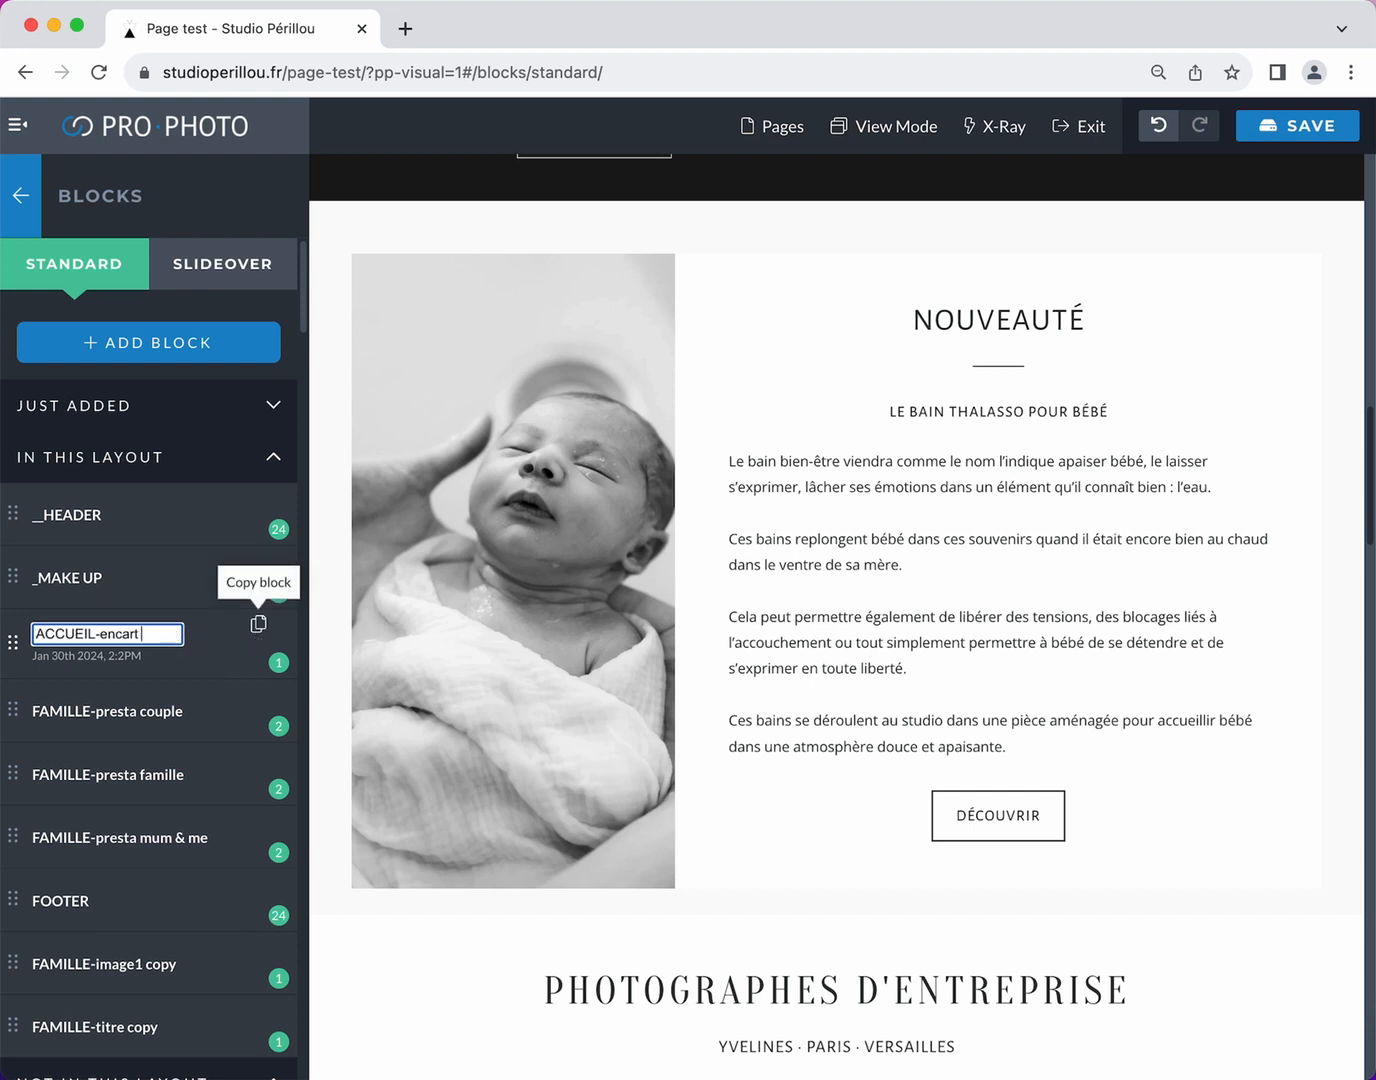
type("entreprise")
key("BackSpace")
key("BackSpace")
key("BackSpace")
key("BackSpace")
key("BackSpace")
key("BackSpace")
key("BackSpace")
type("TEST")
key("Return")
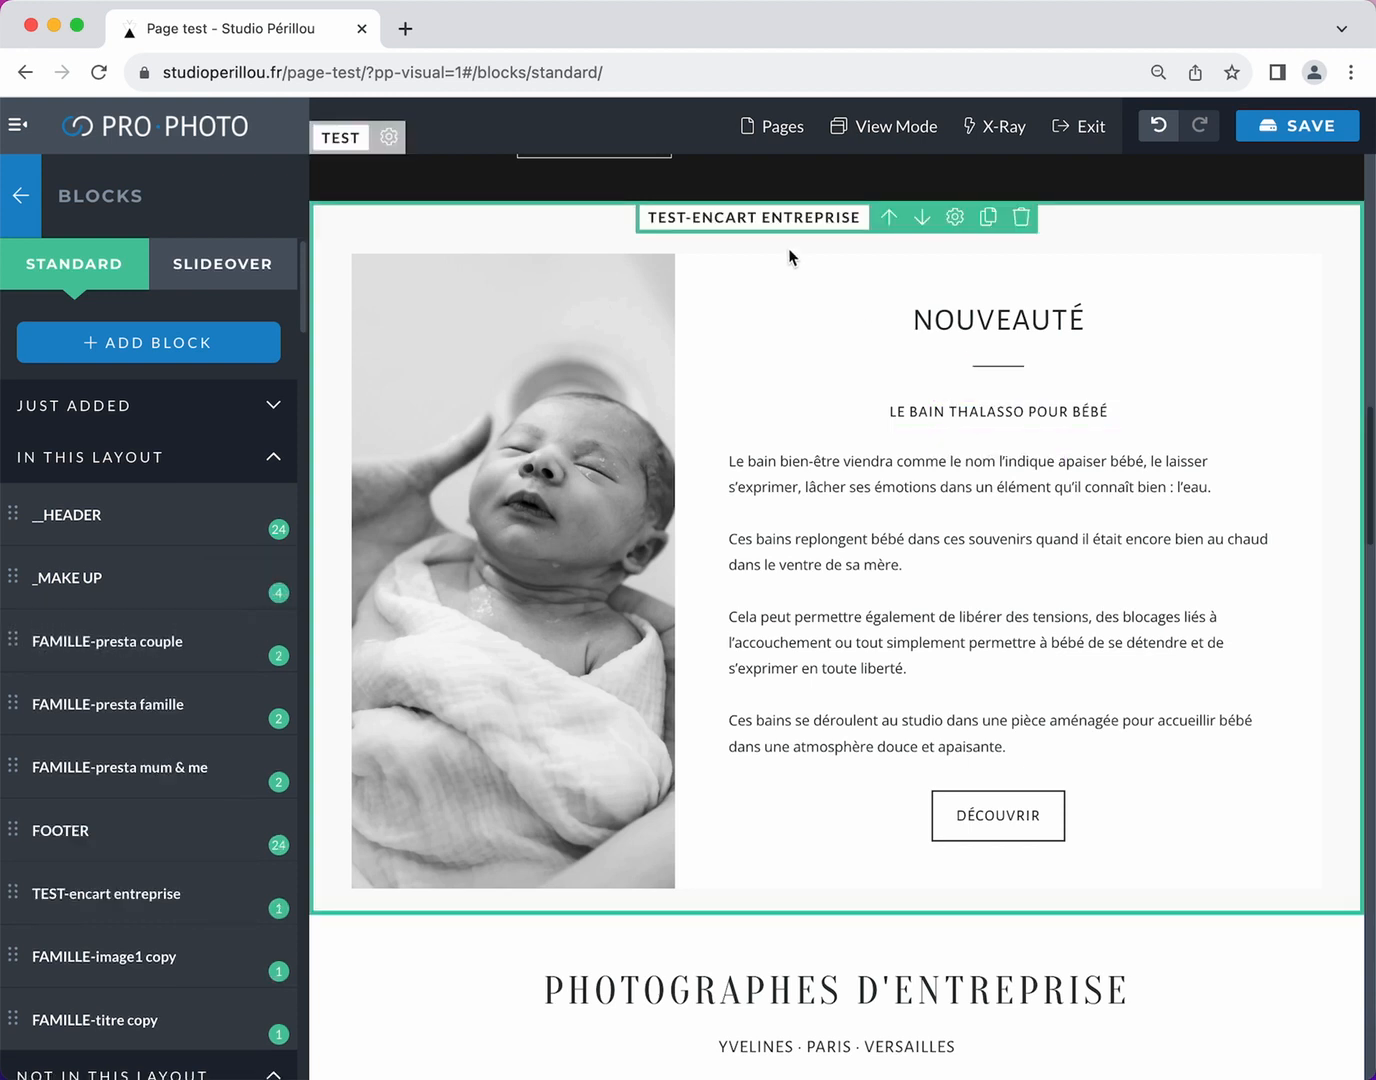
Replace the TEST-encart entreprise heading with "HGFHFGHDF" and its body text with "fghfghfghdfhdgh", saving the changes
double_click(962, 315)
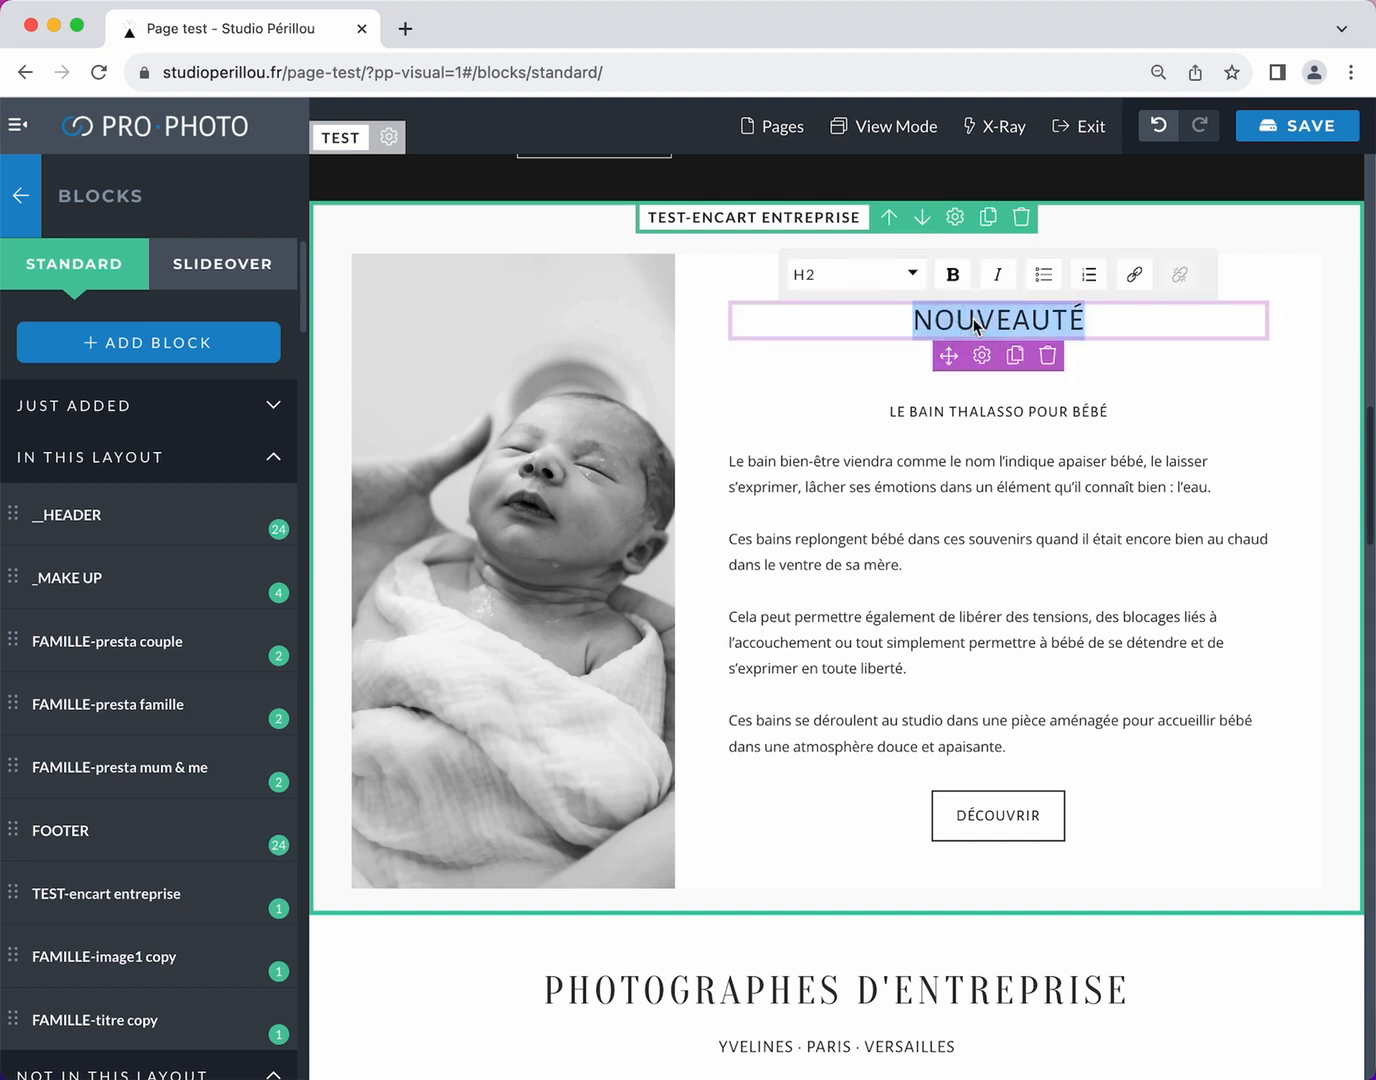
type("HGFHFGHDF")
left_click(997, 579)
triple_click(997, 578)
key("super+a")
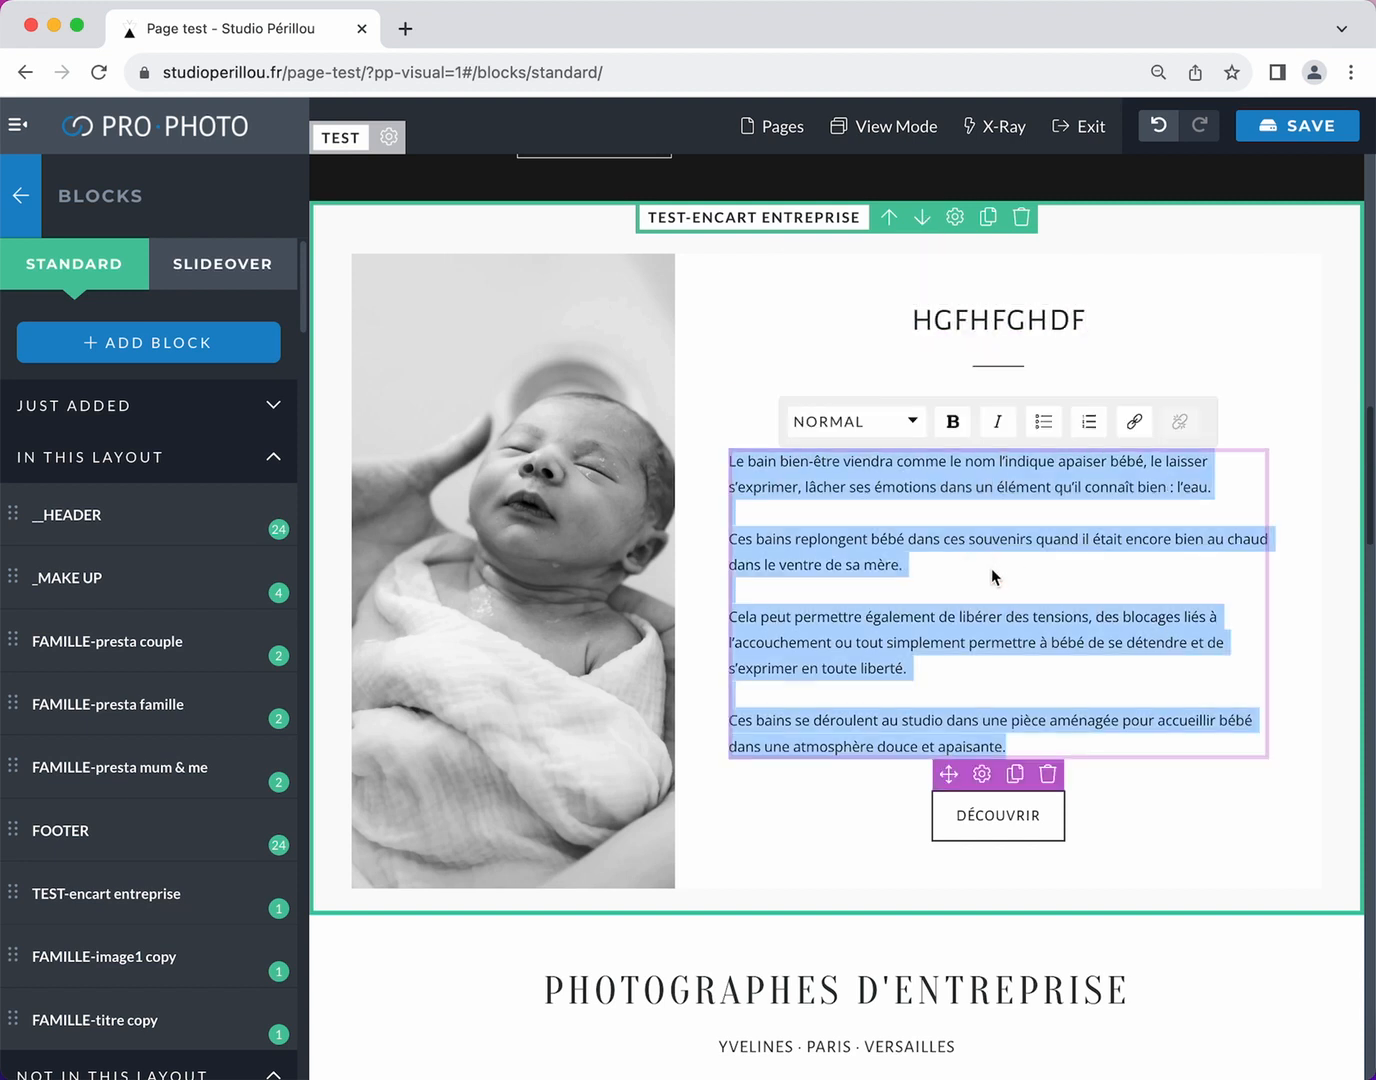
type("fghfghfghdfhdgh")
left_click(1283, 290)
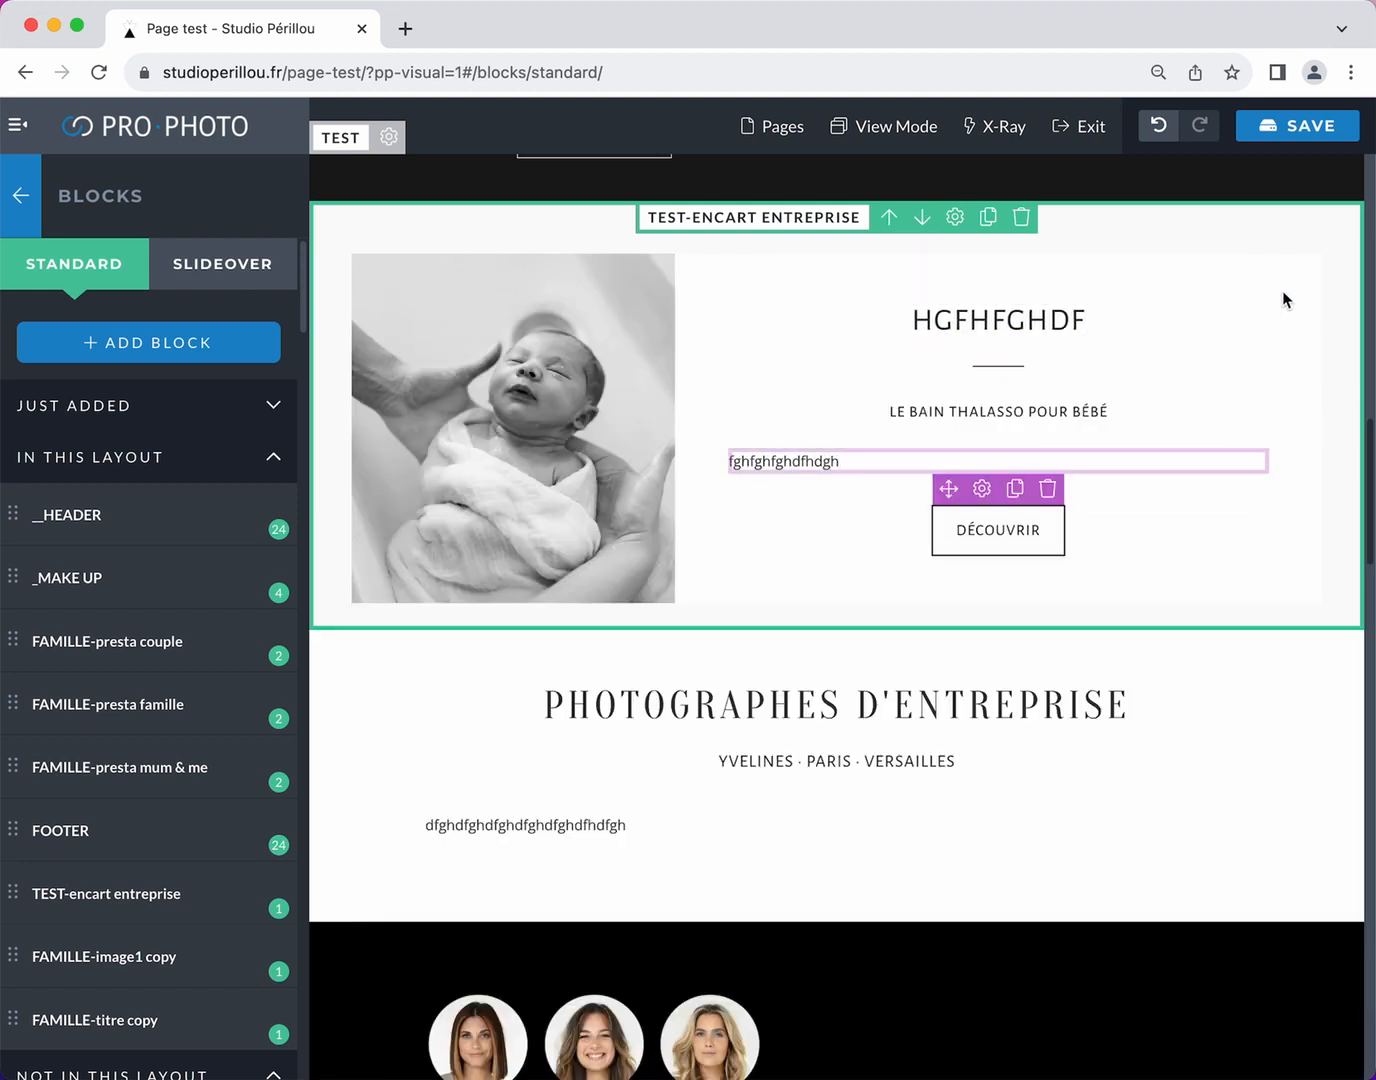
left_click(1305, 126)
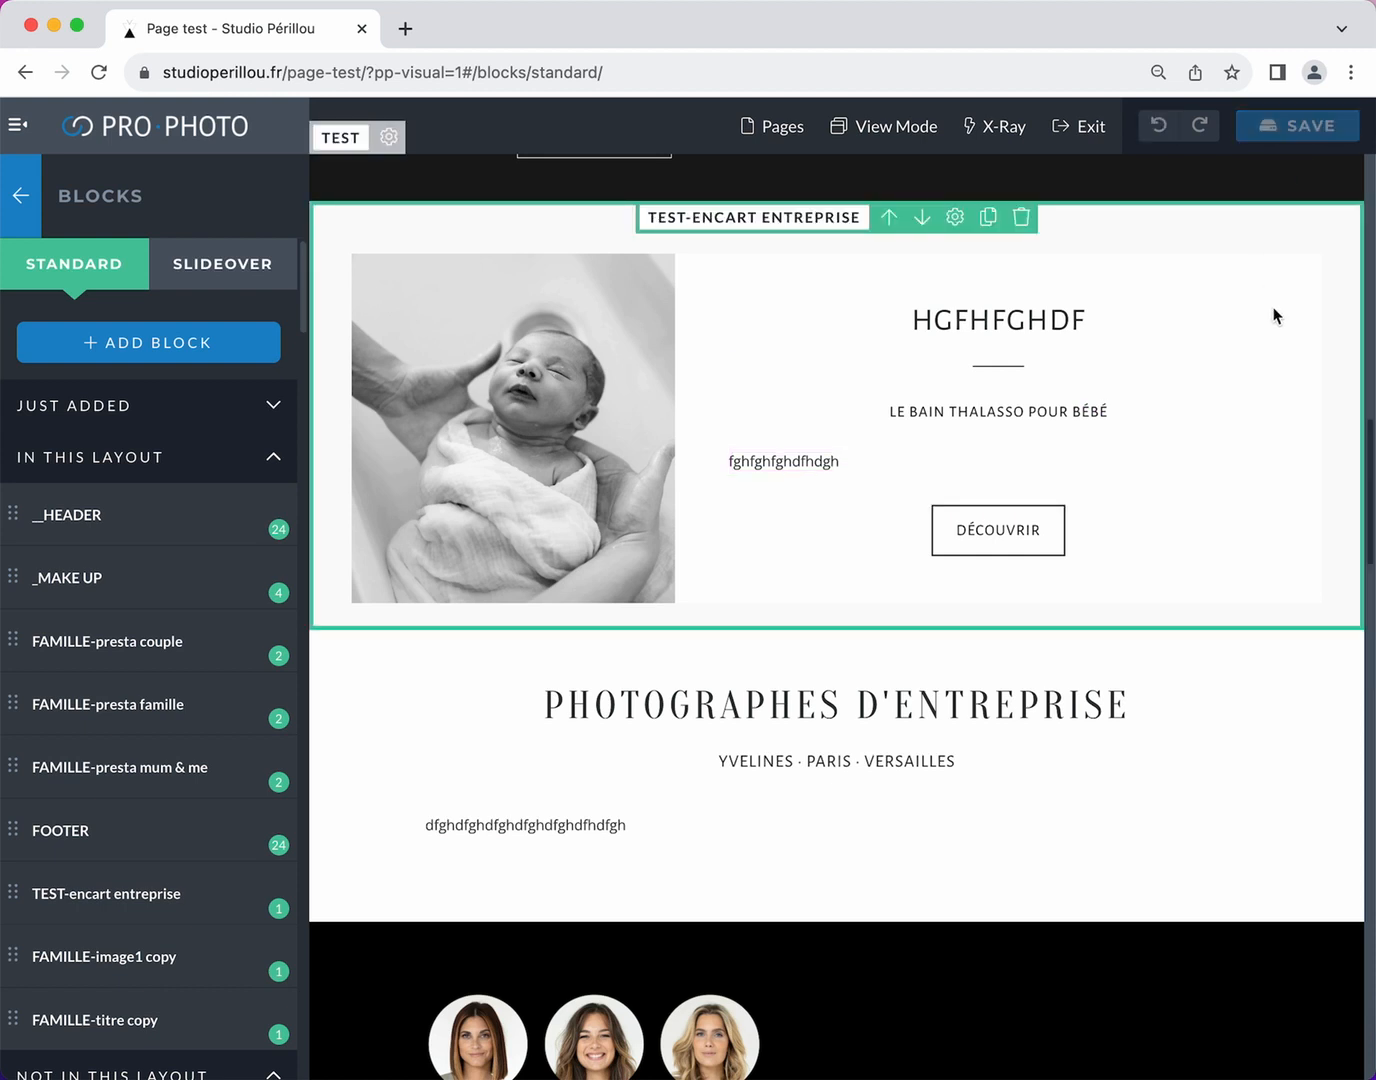
Open the page assignment options of the Test layout from the overview of all layouts
left_click(21, 197)
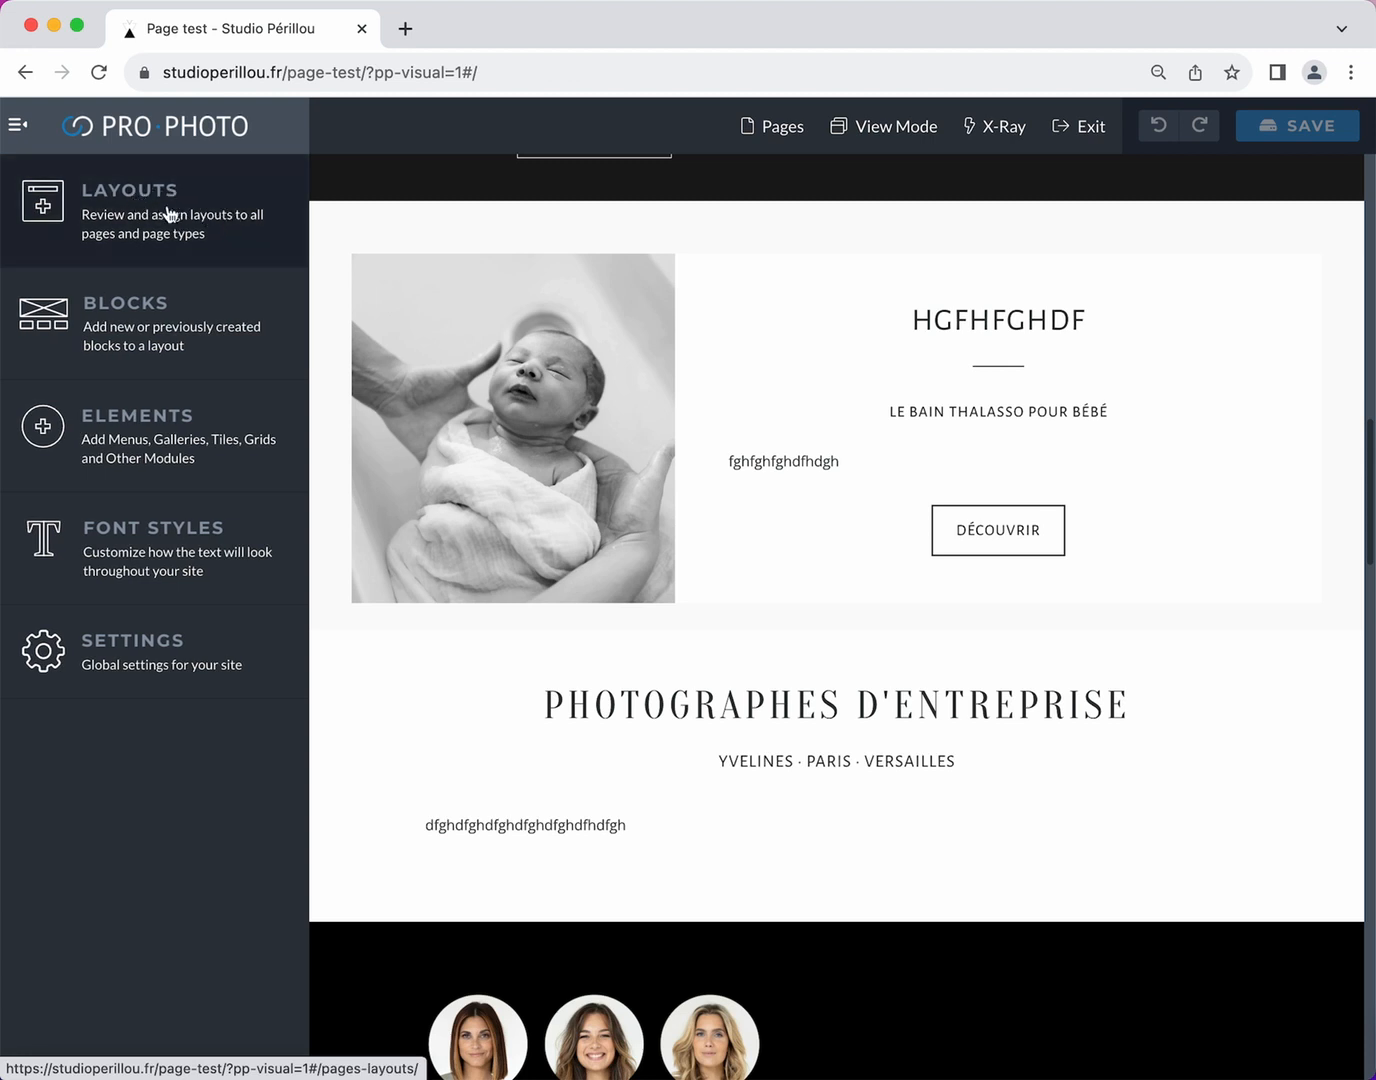
left_click(168, 213)
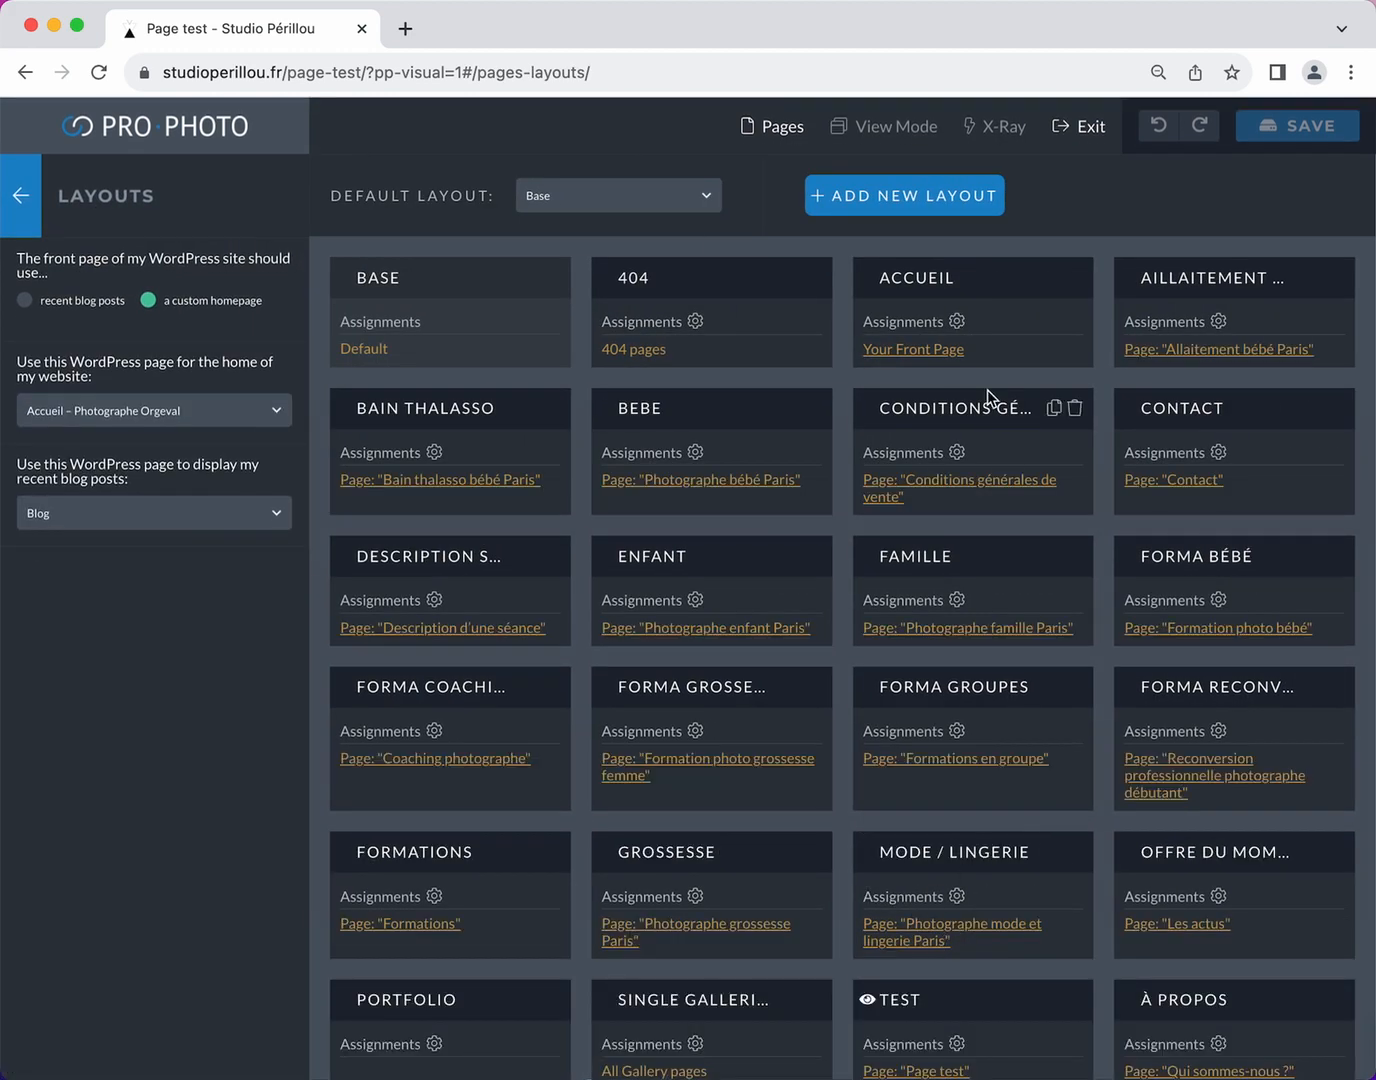
scroll(981, 845, "down", 1)
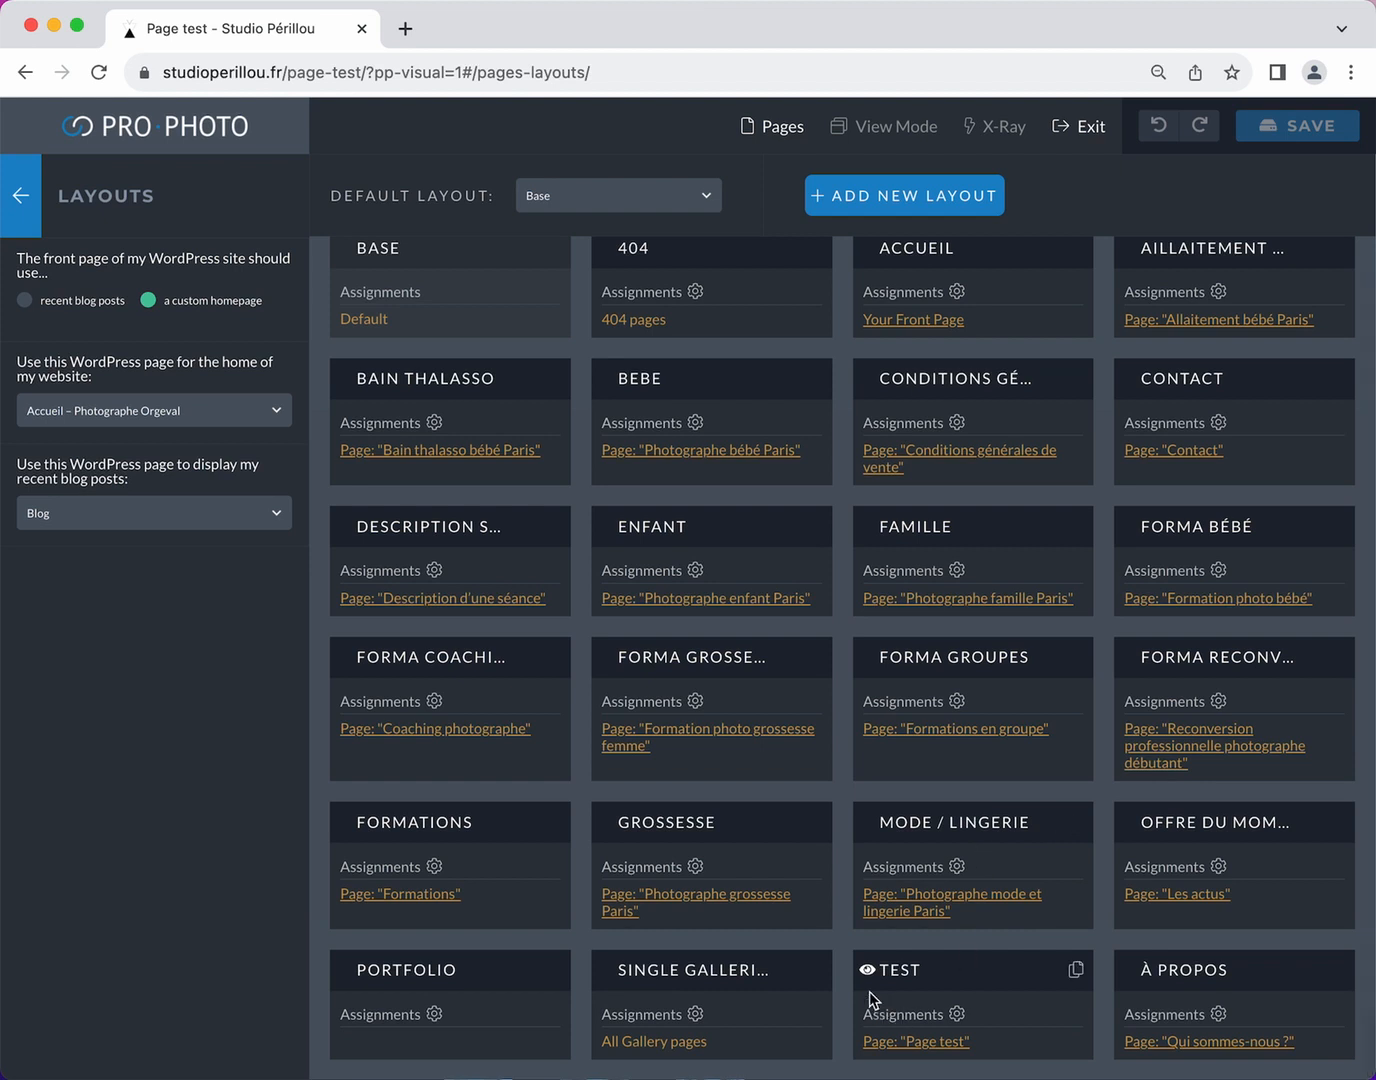
left_click(957, 1016)
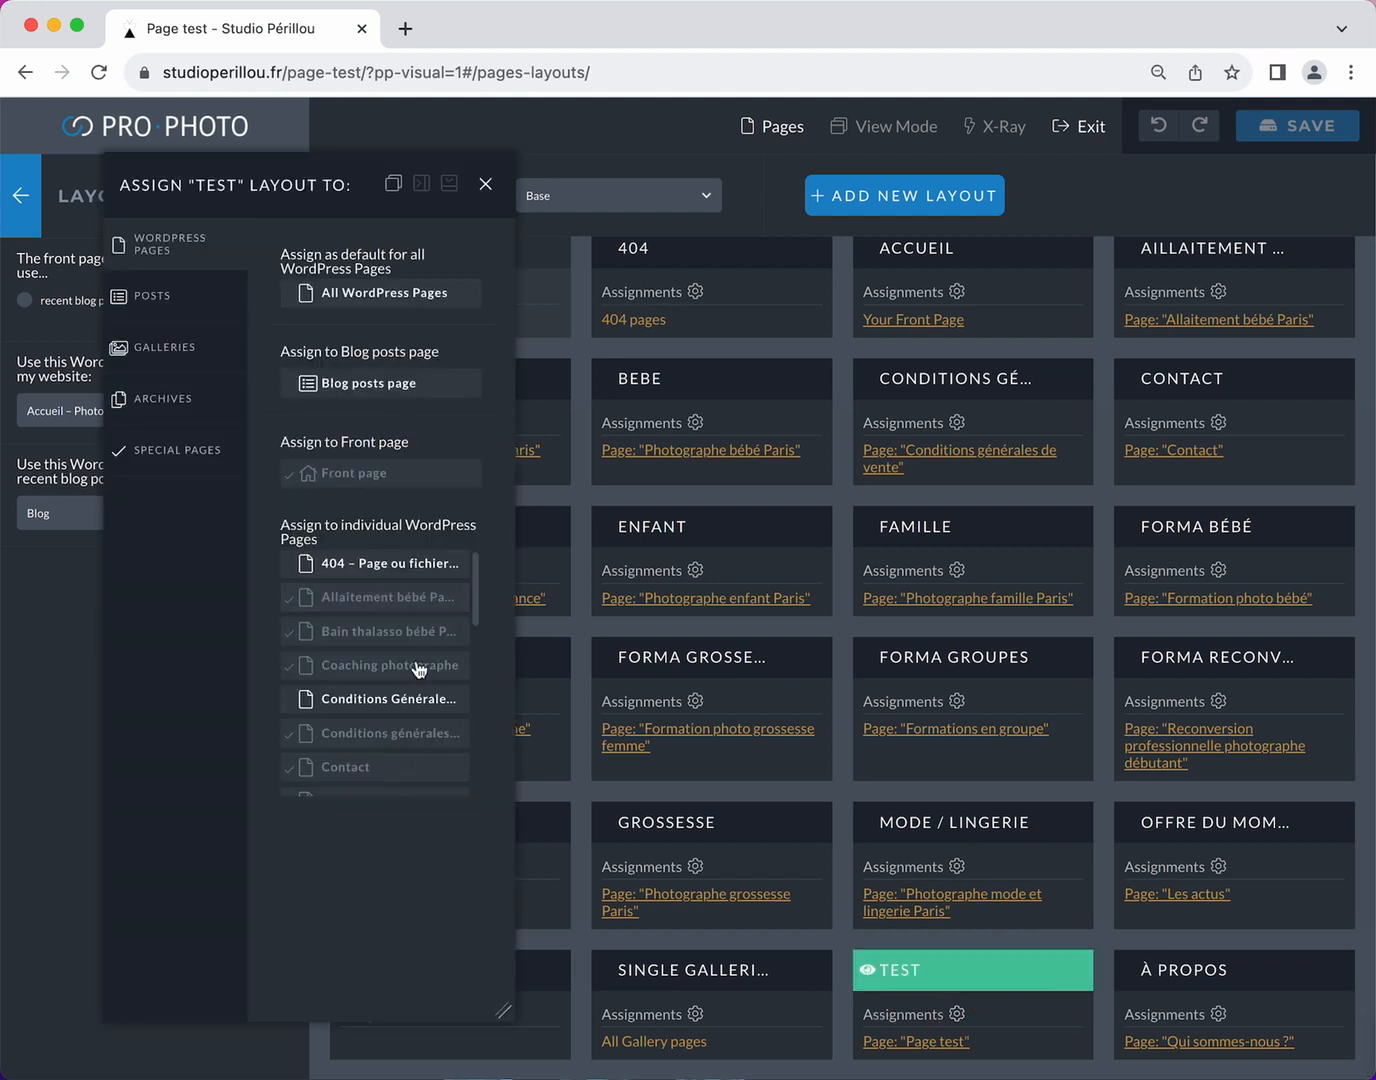